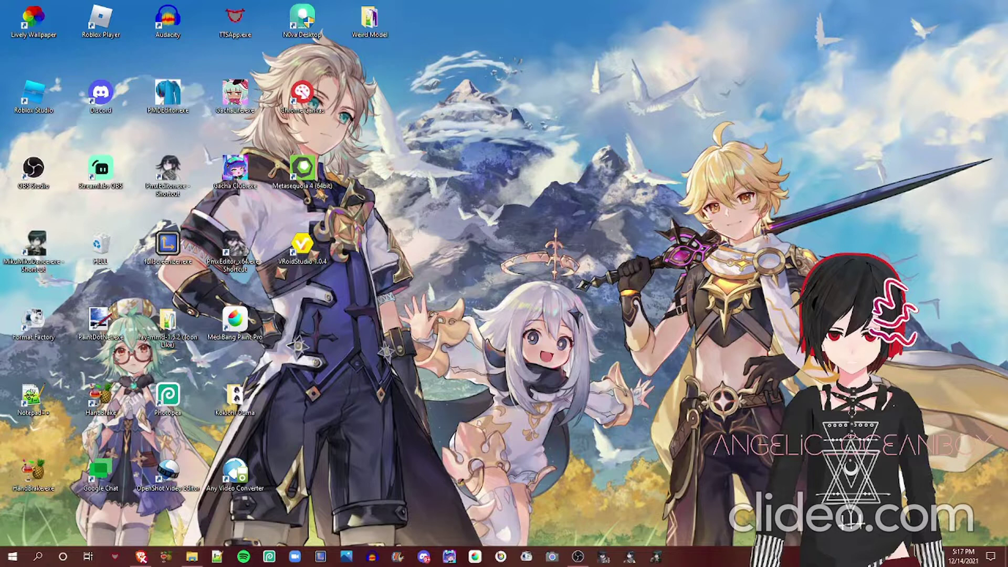
pyautogui.moveTo(445, 177); pyautogui.dragTo(594, 405)
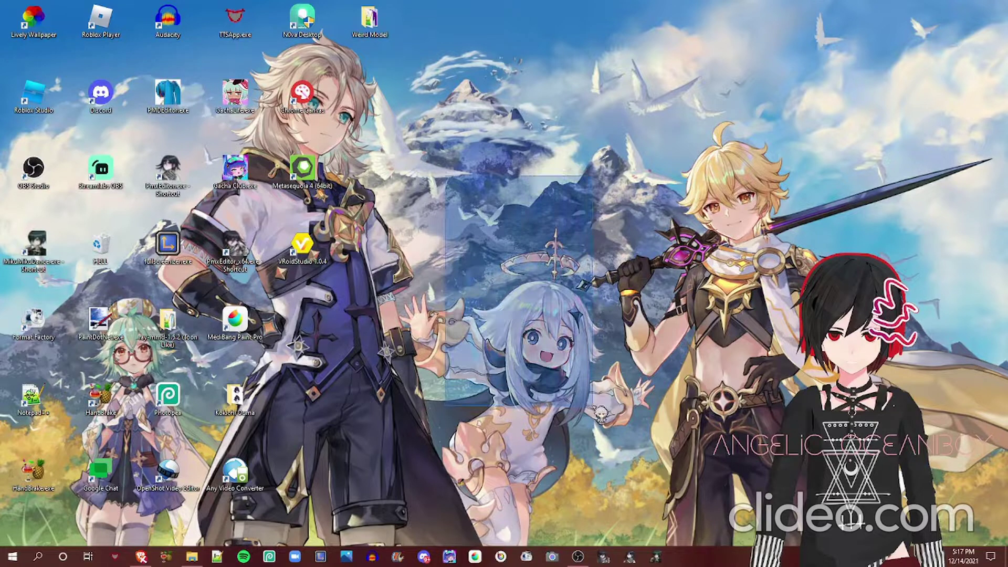
pyautogui.moveTo(404, 250); pyautogui.dragTo(756, 481)
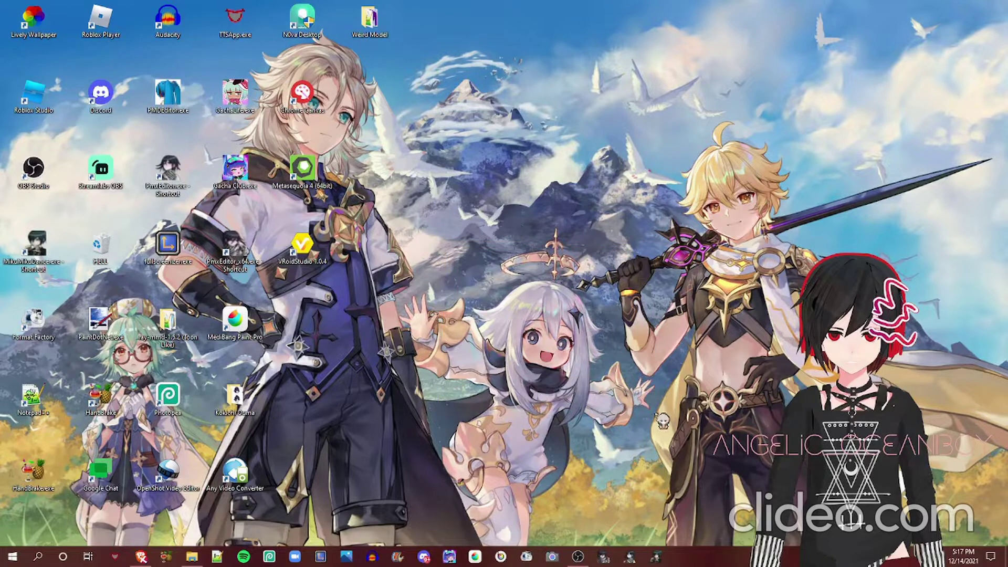
pyautogui.moveTo(651, 405); pyautogui.dragTo(387, 324, button='right')
pyautogui.click(377, 311)
# Switch to the web browser and look over the PmxEditor vr.0254f and English Pmx Editor v1.1 DeviantArt pages.
pyautogui.click(141, 556)
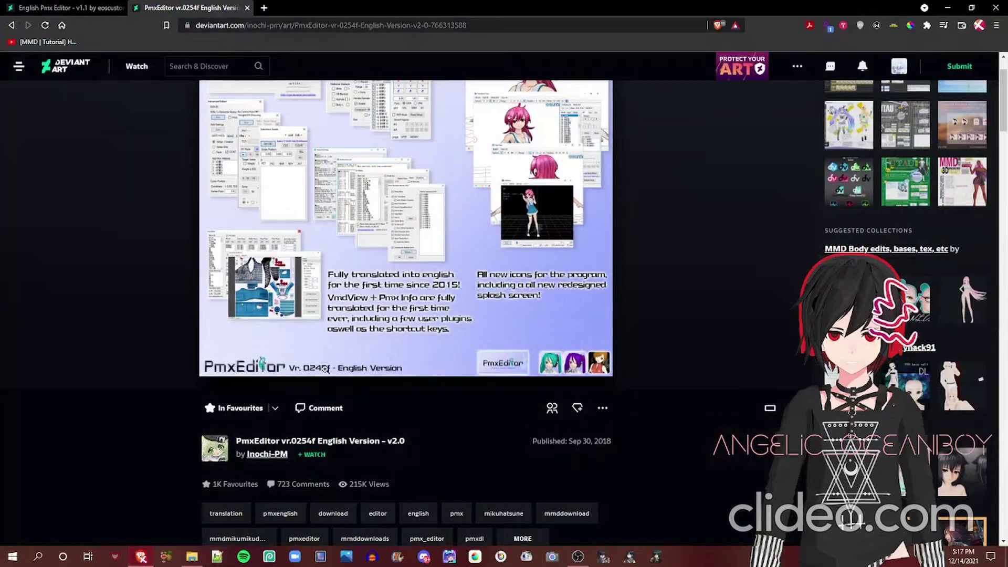
pyautogui.scroll(1, 334, 343)
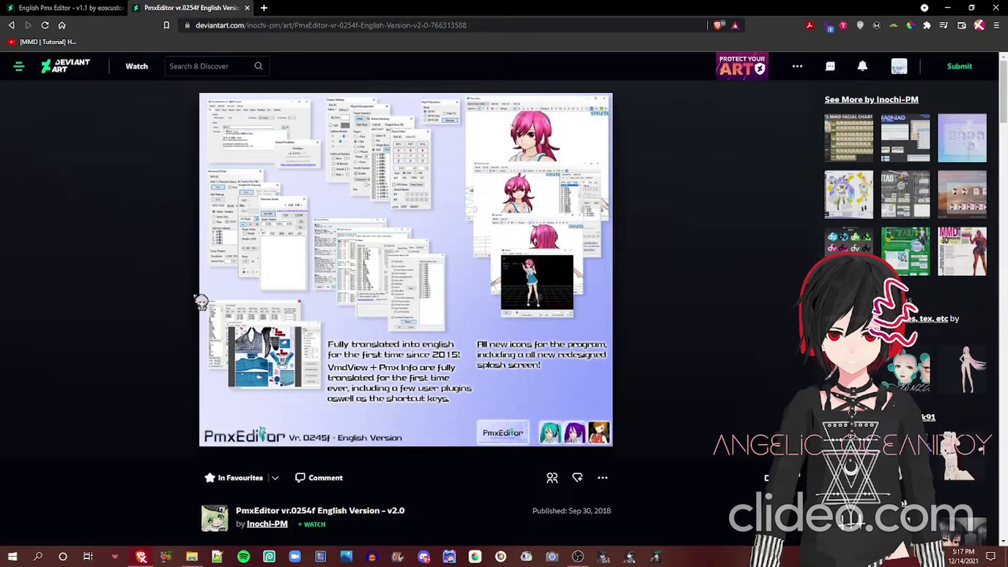
pyautogui.click(73, 8)
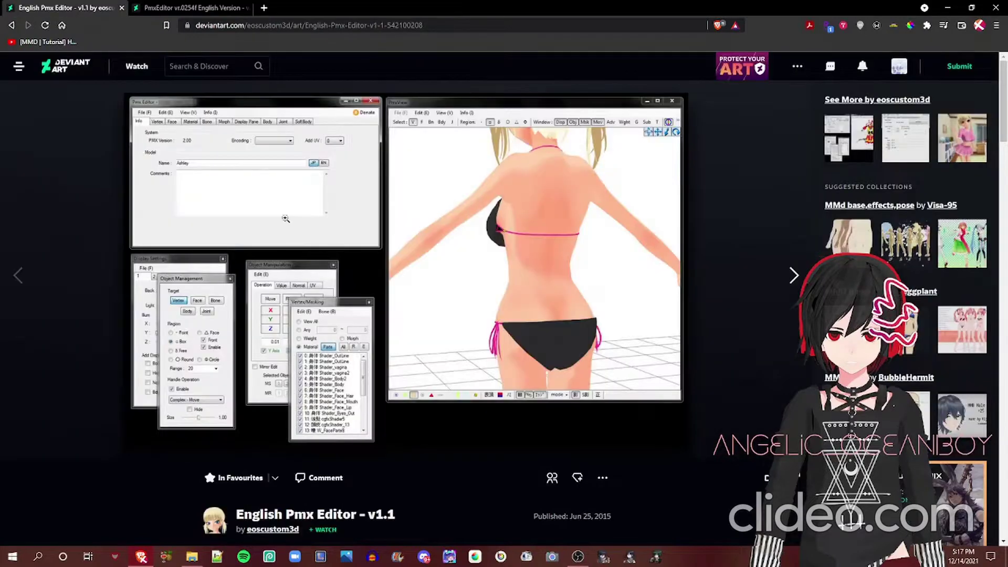
pyautogui.click(171, 7)
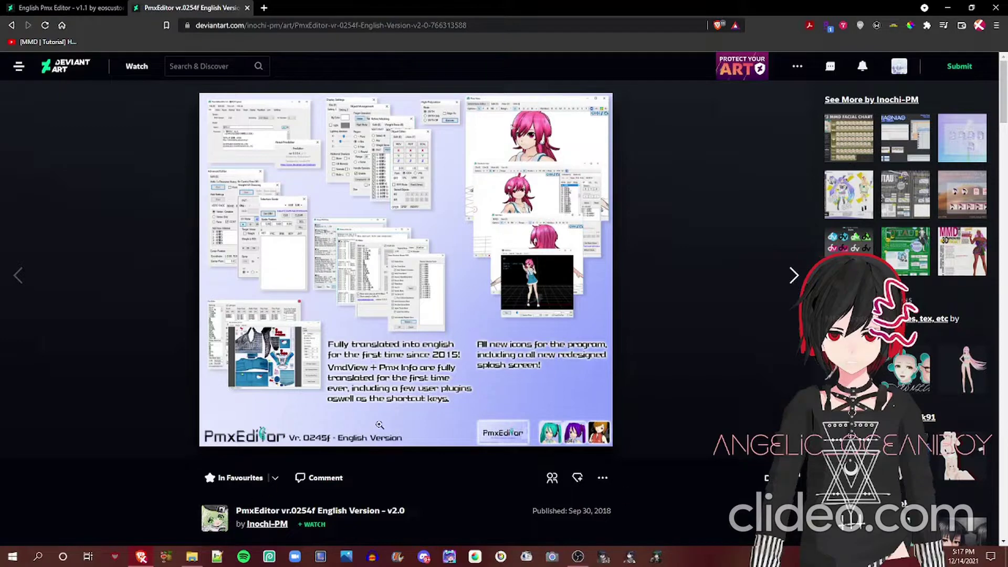
# Read through the PmxEditor vr.0254f page's description, download links, translated plugins and system requirements.
pyautogui.scroll(-1, 451, 464)
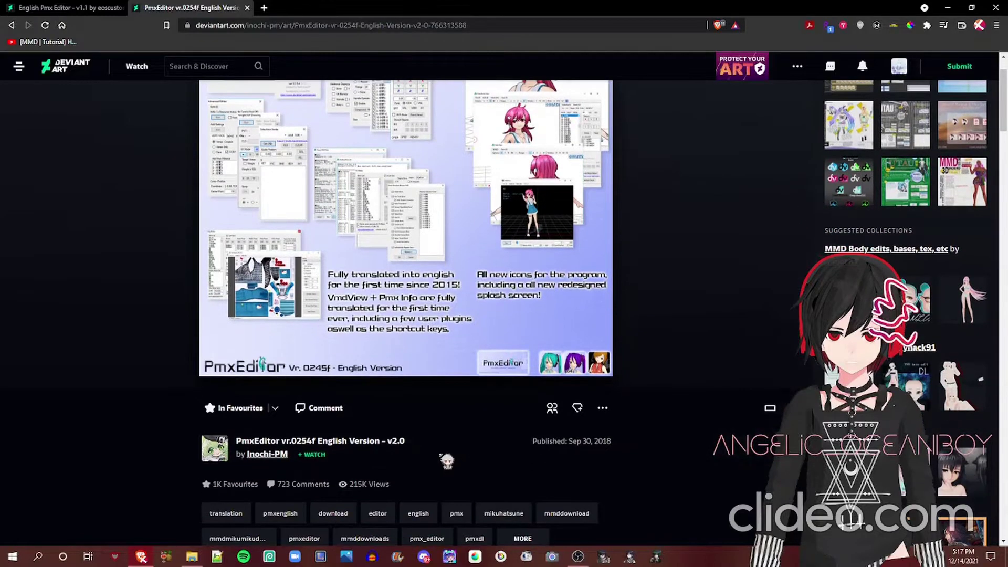
pyautogui.scroll(-1, 368, 430)
pyautogui.scroll(2, 341, 407)
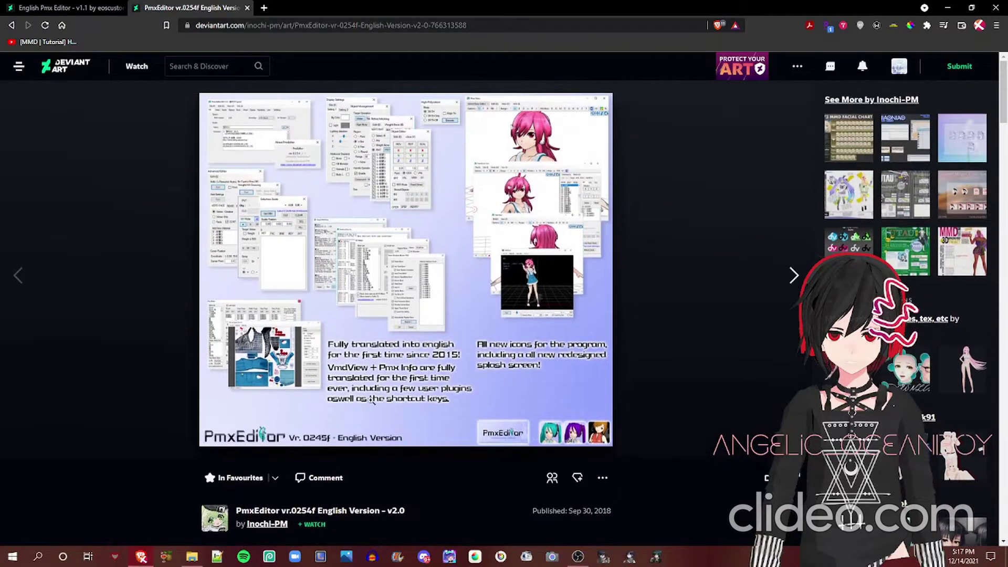
pyautogui.scroll(-1, 451, 444)
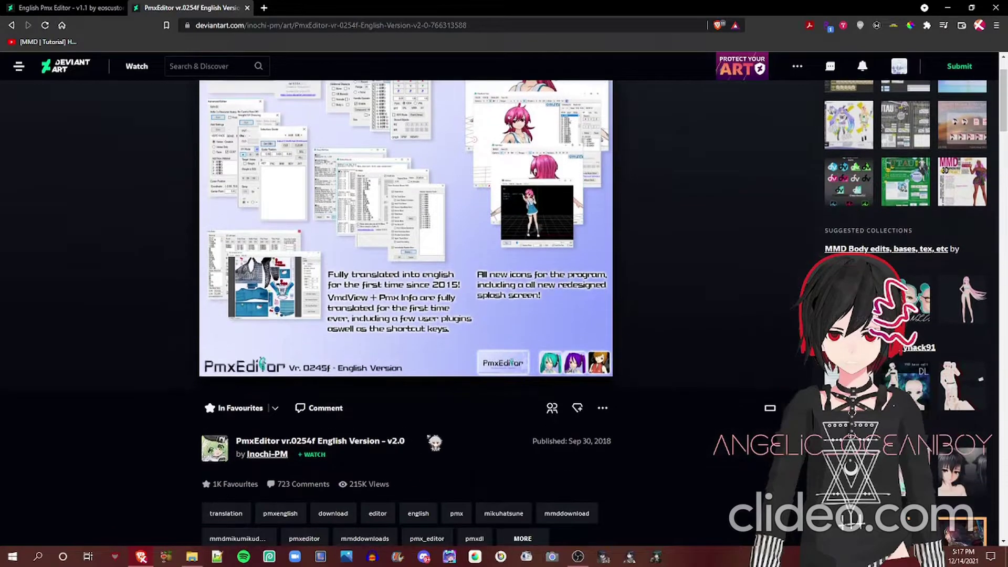
pyautogui.scroll(-1, 486, 420)
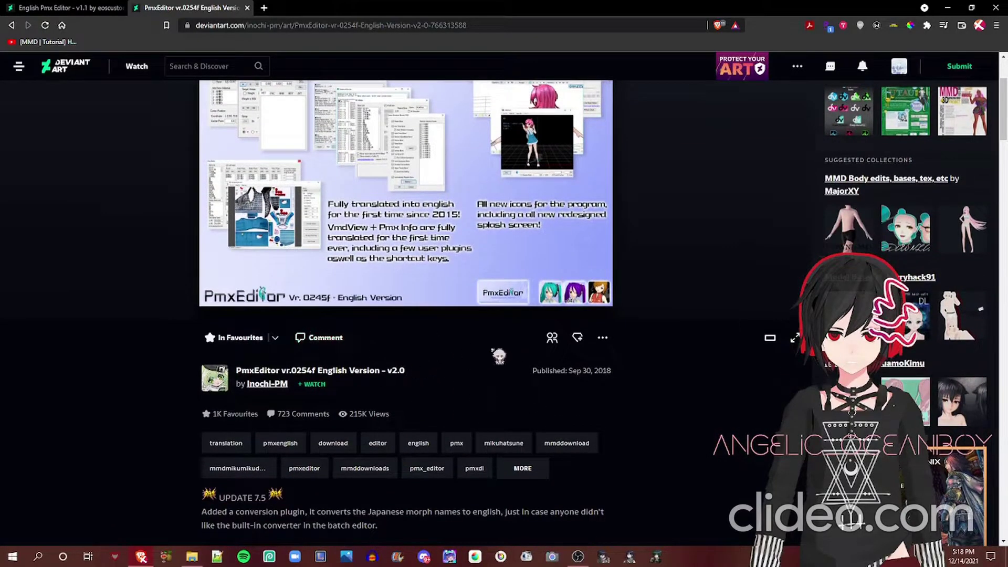
pyautogui.scroll(-1, 491, 353)
pyautogui.scroll(-6, 635, 341)
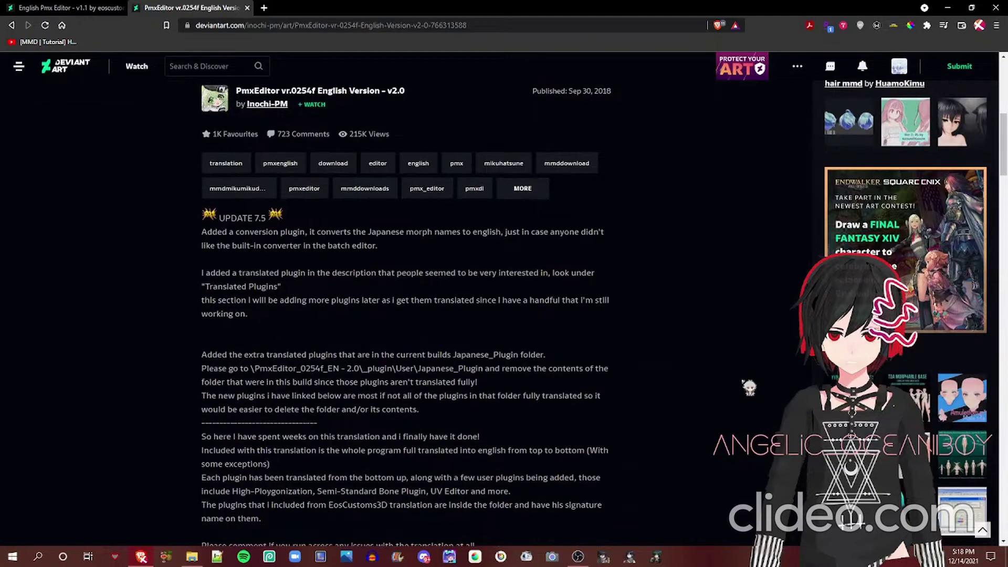
pyautogui.scroll(-6, 492, 498)
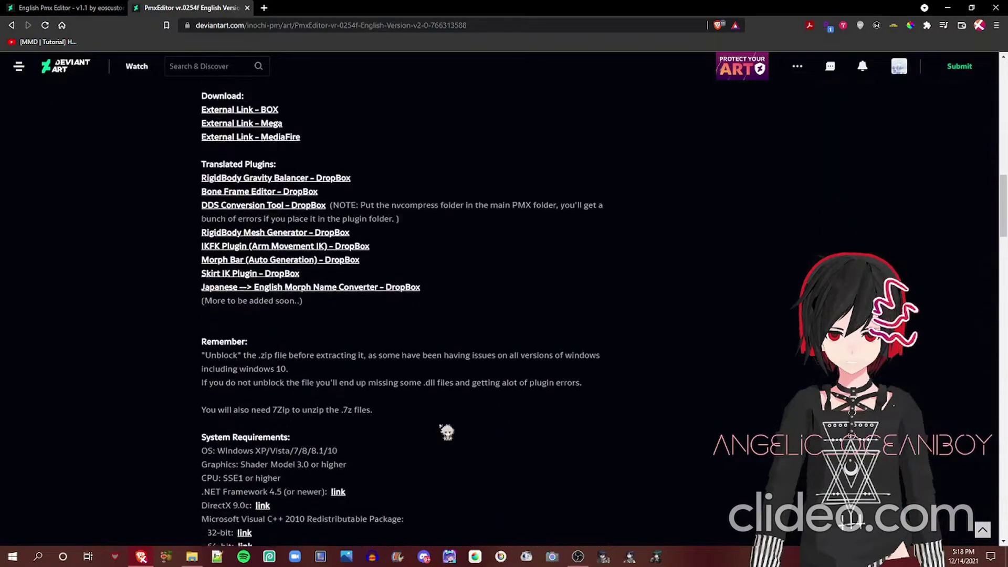
pyautogui.moveTo(279, 418); pyautogui.dragTo(338, 422)
pyautogui.click(448, 413)
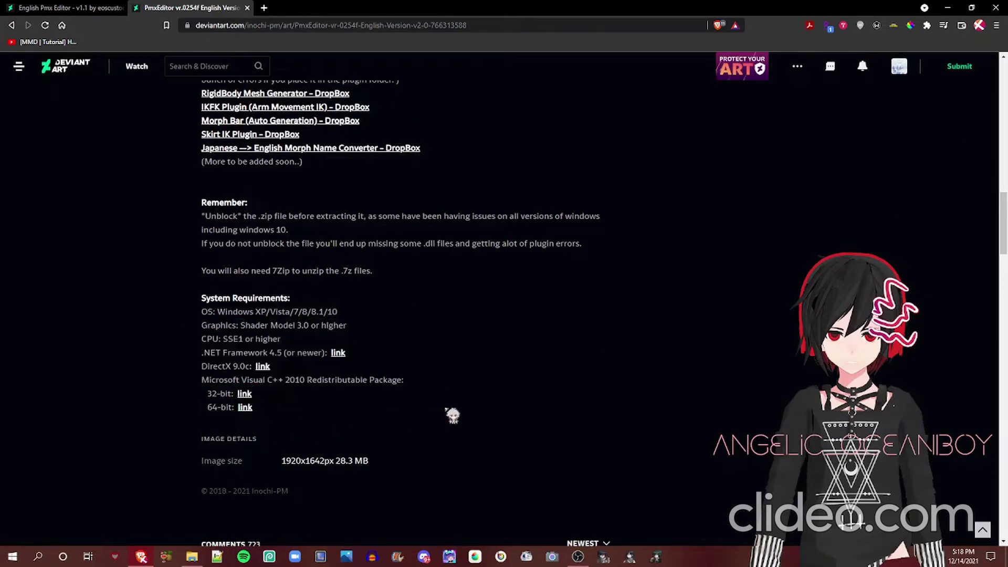
pyautogui.scroll(5, 598, 379)
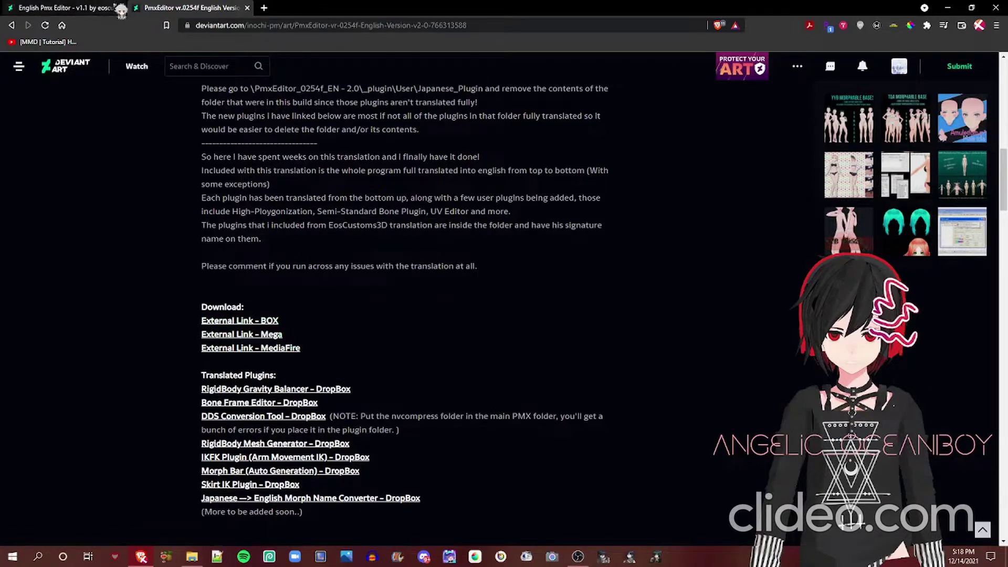
# View the 64-bit download page linked from English Pmx Editor v1.1 in a new tab, and close that tab.
pyautogui.click(44, 8)
pyautogui.scroll(-10, 336, 298)
pyautogui.scroll(1, 336, 298)
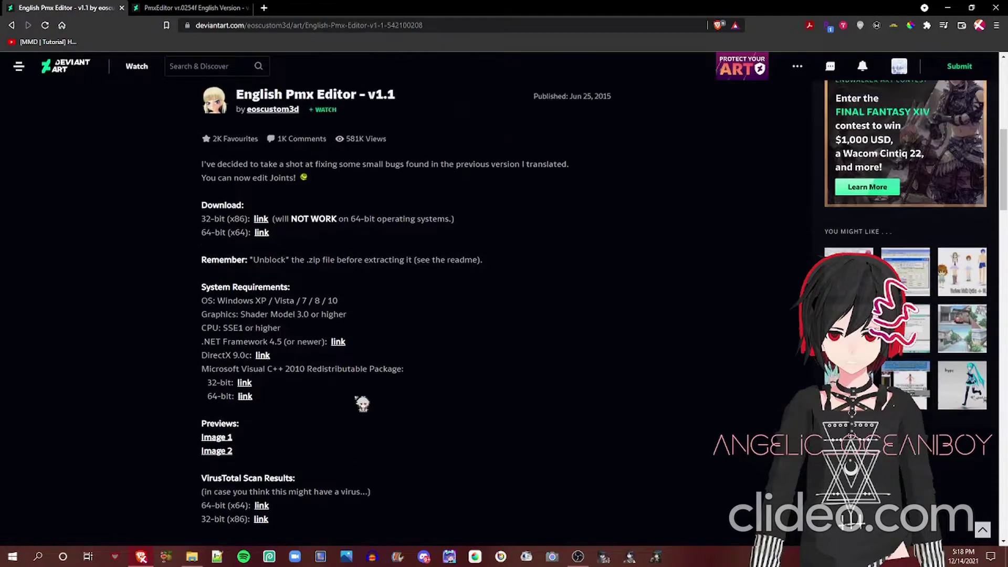
pyautogui.rightClick(267, 233)
pyautogui.click(321, 241)
pyautogui.click(230, 10)
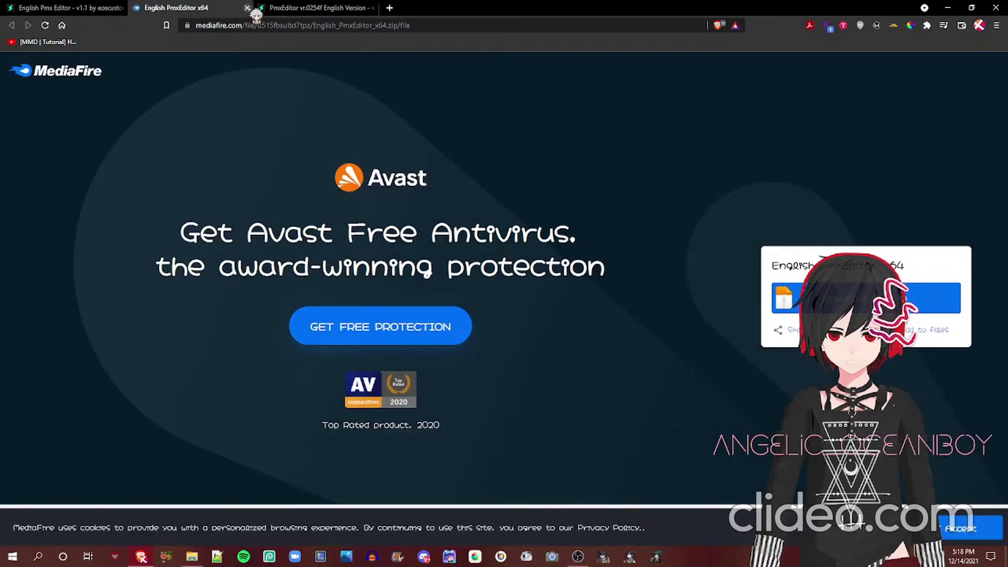
pyautogui.click(247, 8)
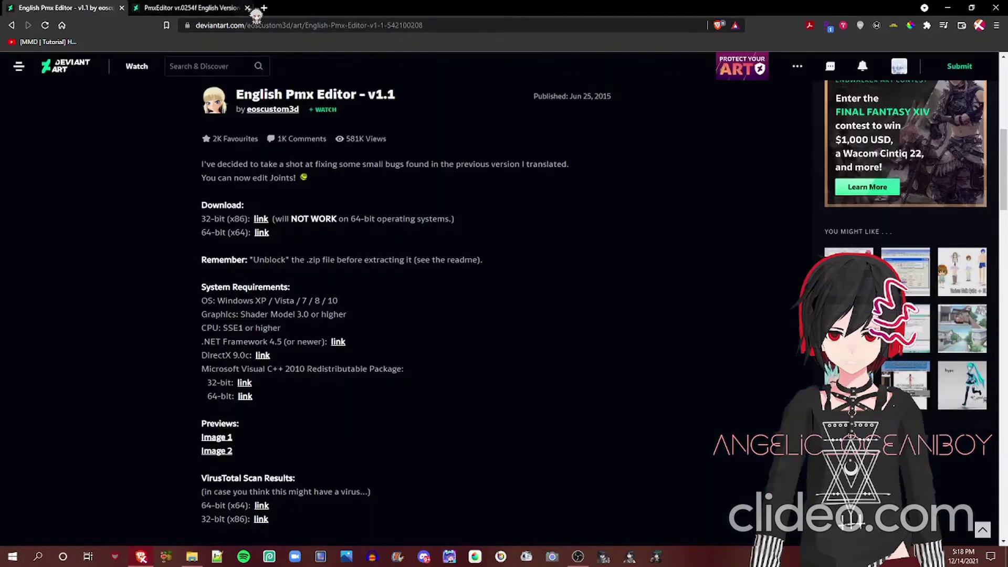
# View the MediaFire download page linked from PmxEditor vr.0254f in a new tab, and close that tab.
pyautogui.click(220, 7)
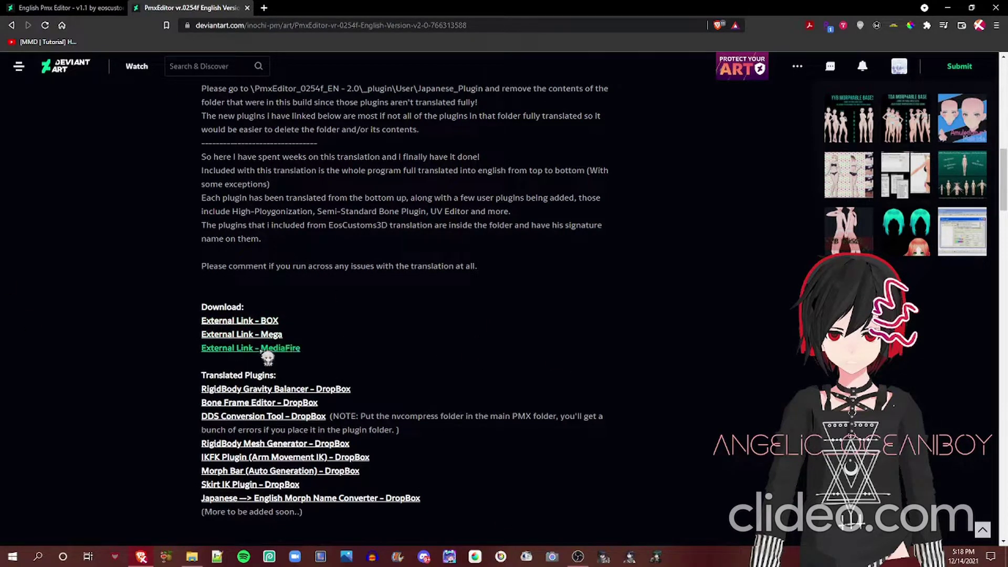
pyautogui.rightClick(260, 348)
pyautogui.click(294, 355)
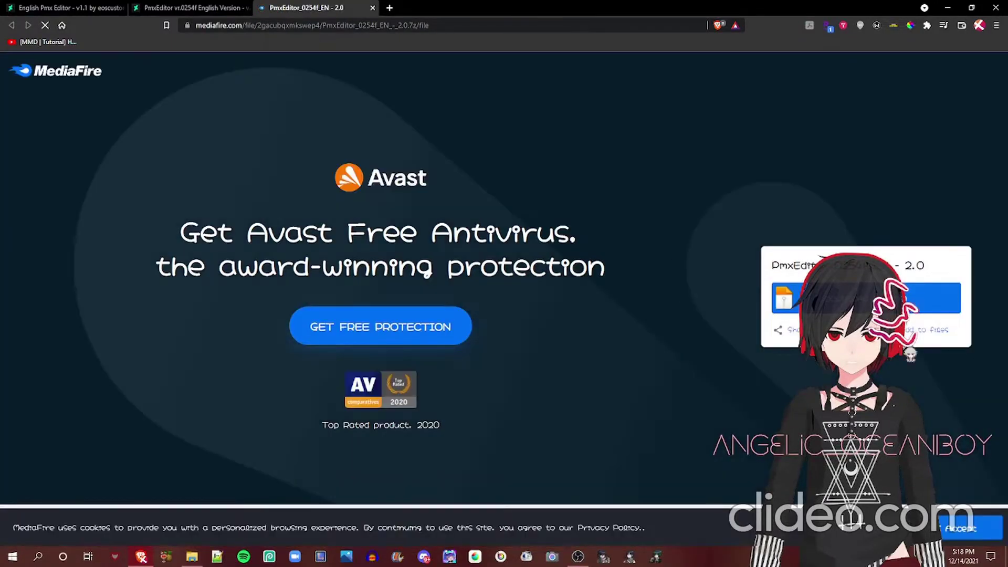
pyautogui.click(373, 7)
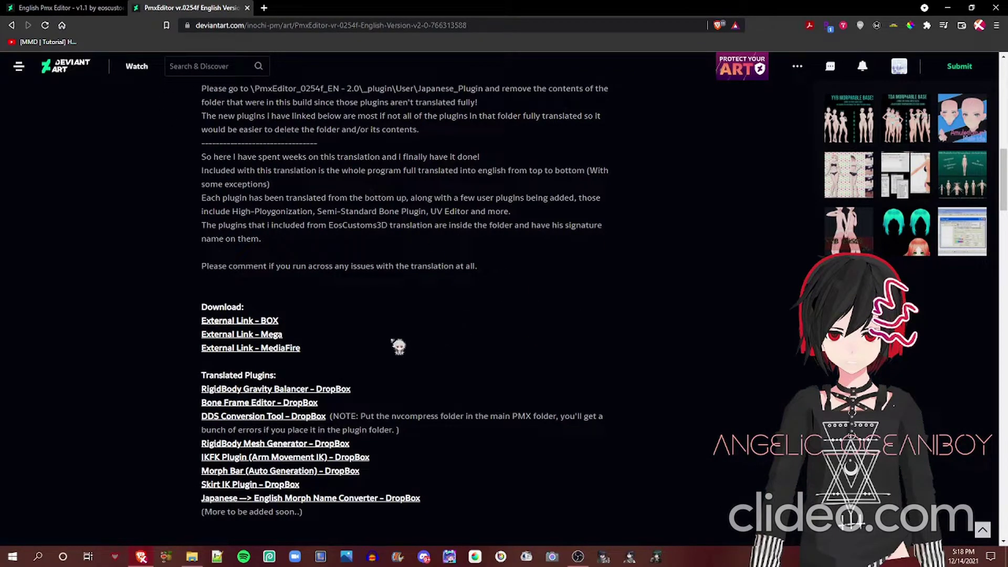
# Examine the PmxEditor vr.0254f page's note on unblocking the zip file before extraction, along with its system requirements.
pyautogui.scroll(-10, 163, 347)
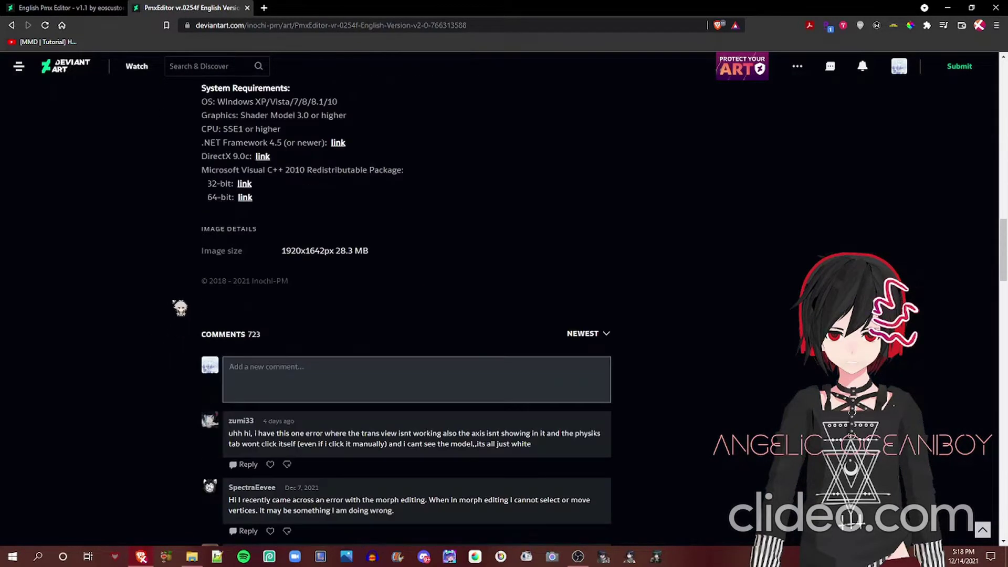
pyautogui.scroll(4, 160, 325)
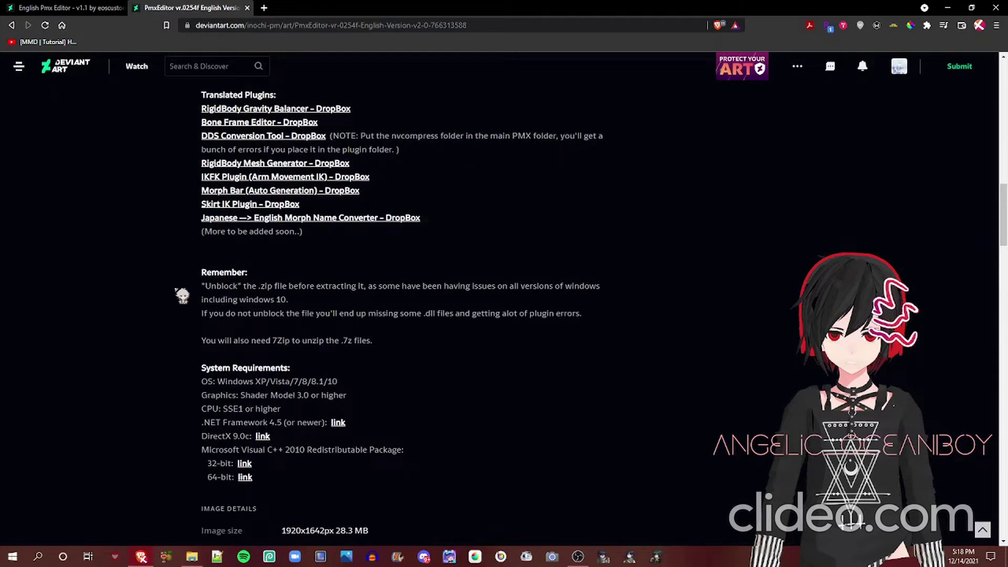
pyautogui.moveTo(213, 299); pyautogui.dragTo(682, 328)
pyautogui.click(676, 320)
pyautogui.moveTo(621, 320)
pyautogui.mouseDown()
pyautogui.moveTo(524, 307)
pyautogui.moveTo(637, 329)
pyautogui.mouseUp()
pyautogui.moveTo(583, 315); pyautogui.dragTo(180, 298)
pyautogui.click(556, 343)
pyautogui.scroll(3, 444, 446)
pyautogui.scroll(3, 444, 448)
pyautogui.scroll(-9, 444, 448)
pyautogui.scroll(1, 444, 446)
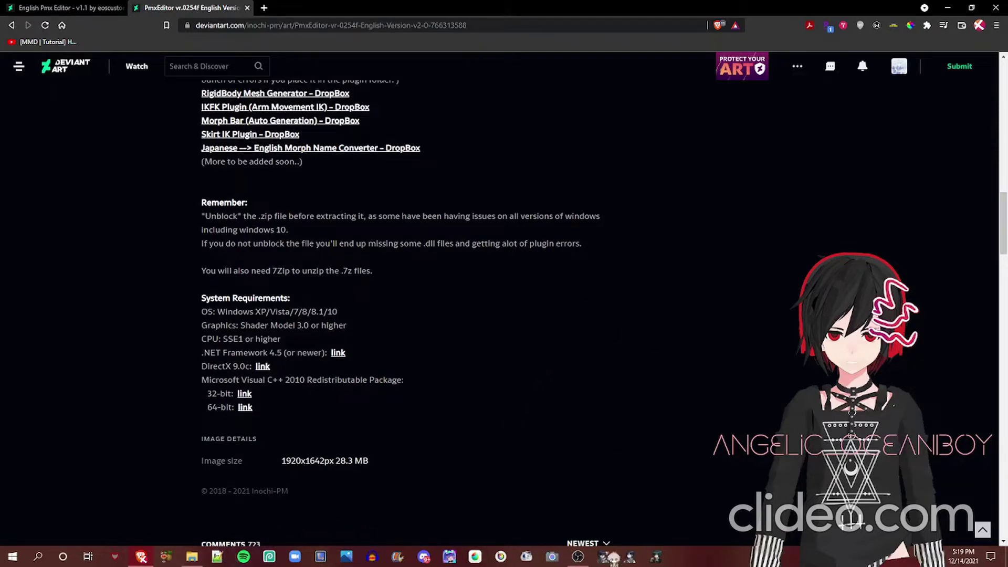
# Launch PmxEditor and minimize the OBS window.
pyautogui.click(660, 559)
pyautogui.click(611, 556)
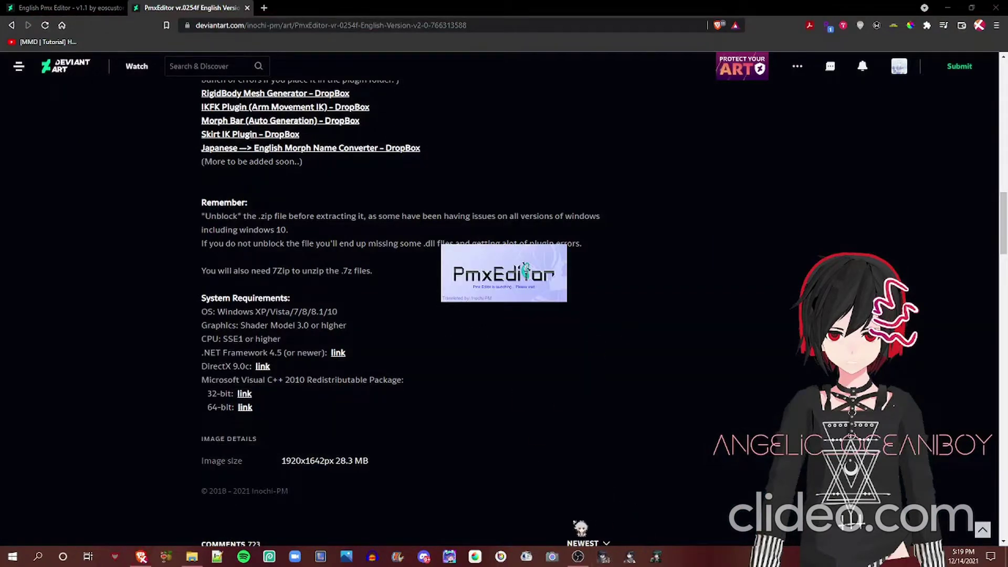
pyautogui.click(583, 549)
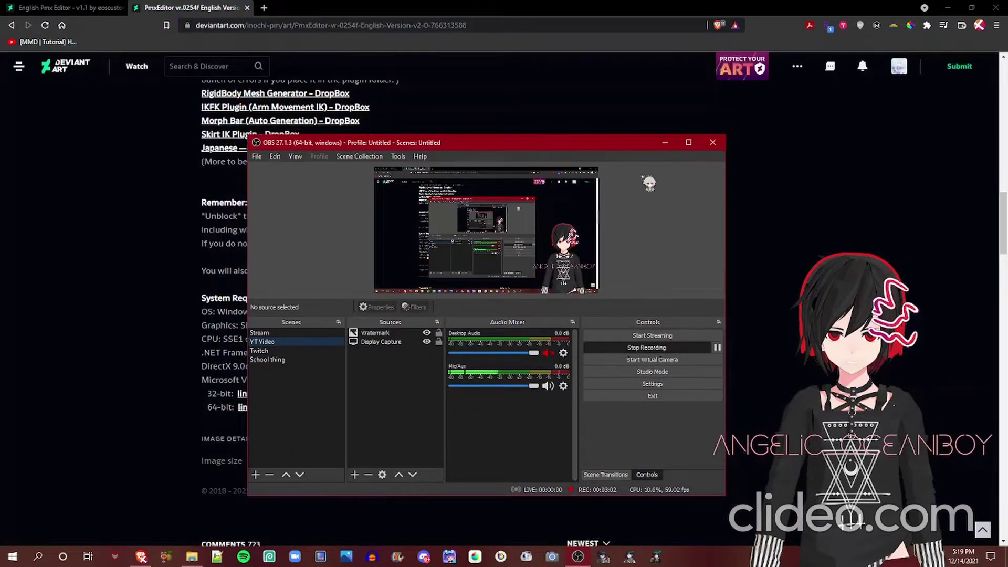
pyautogui.click(664, 142)
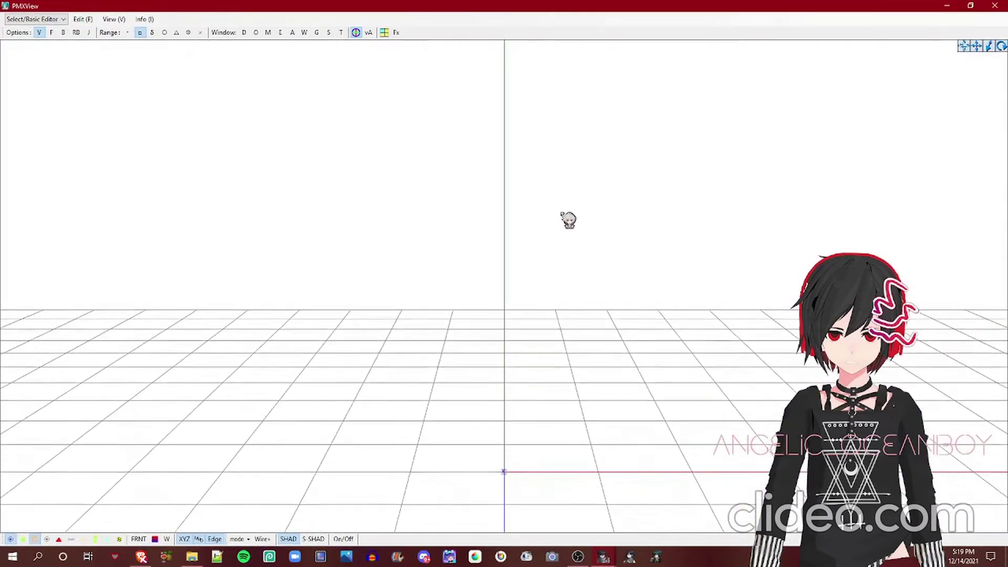
pyautogui.moveTo(569, 219); pyautogui.dragTo(666, 211, button='right')
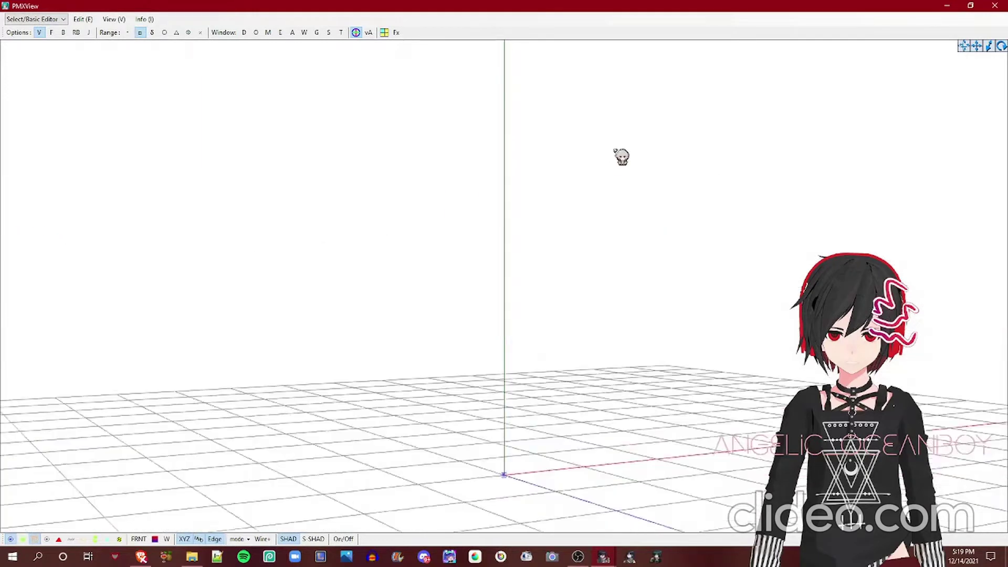
pyautogui.moveTo(621, 157); pyautogui.dragTo(602, 157, button='right')
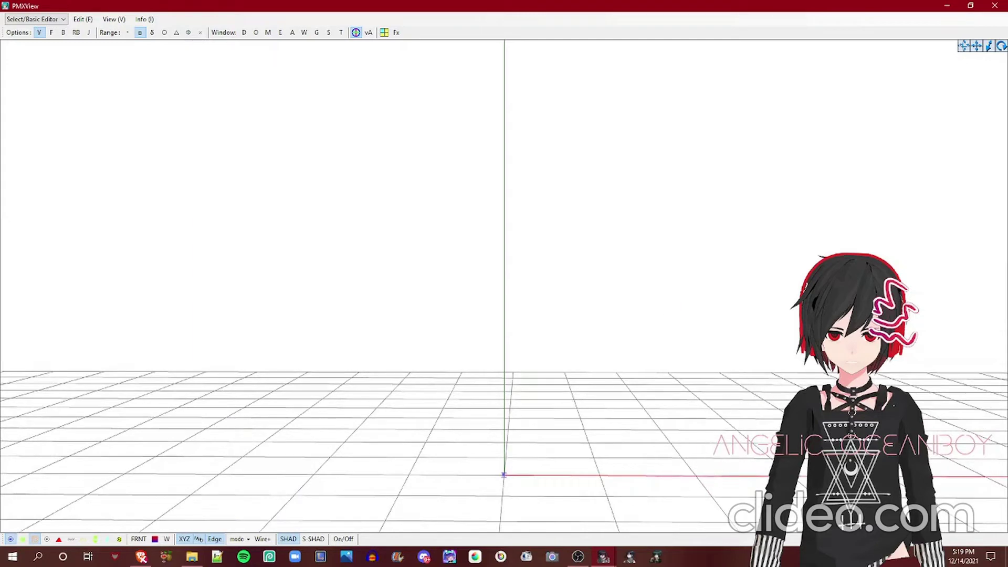
pyautogui.click(583, 563)
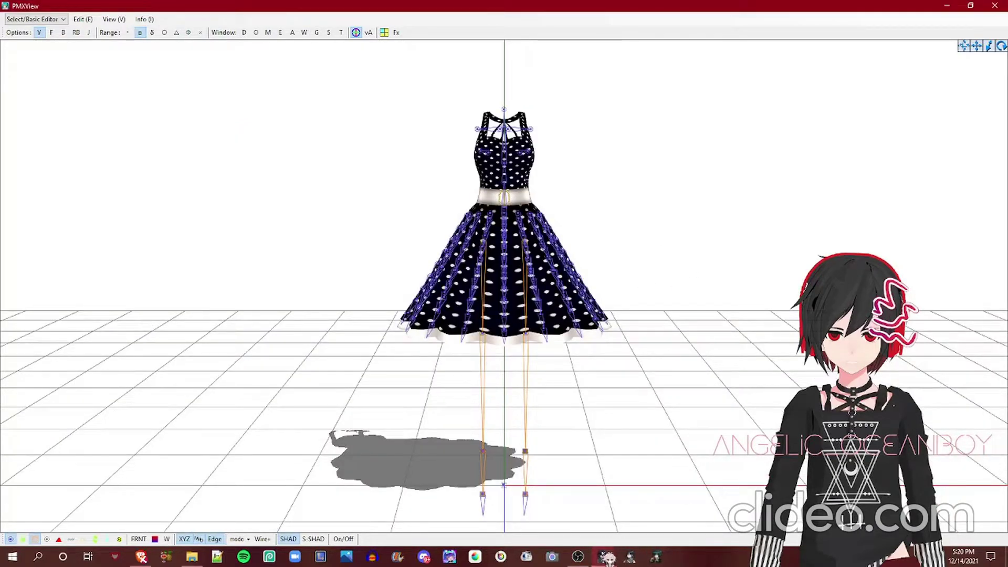
# Bring up the main PMXEditor window and start a new empty model, confirming the initialization.
pyautogui.moveTo(604, 558)
pyautogui.click(546, 509)
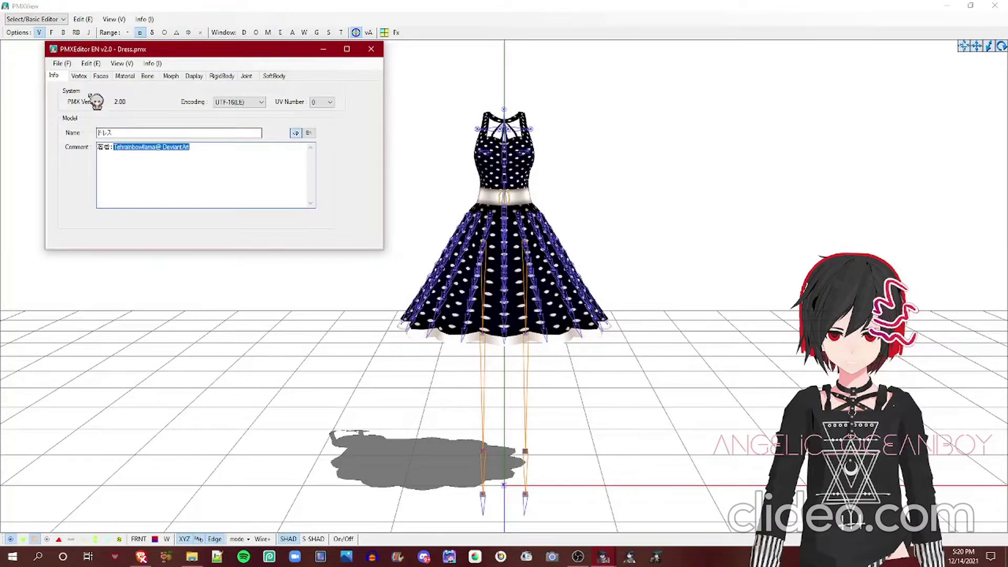
pyautogui.click(67, 64)
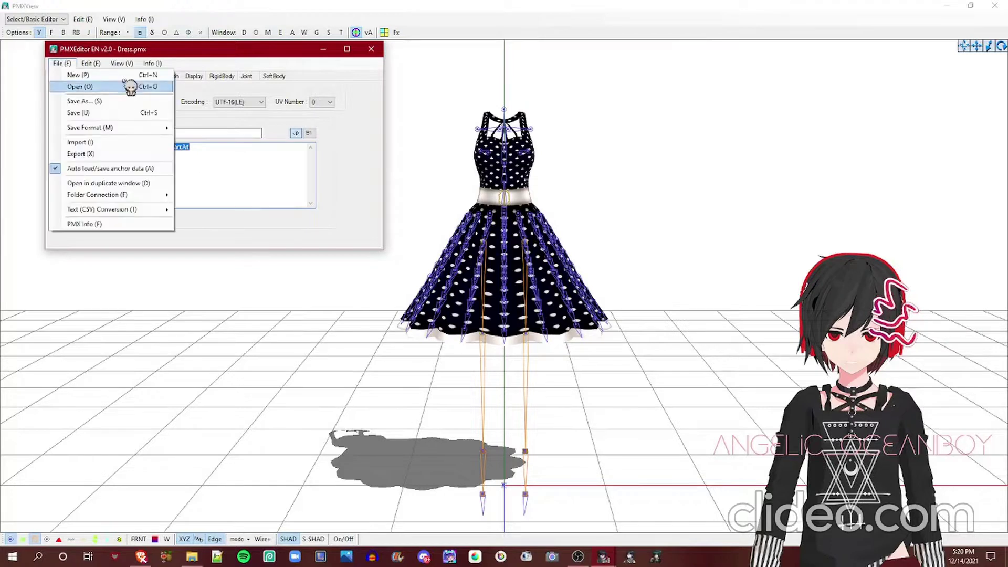
pyautogui.click(80, 77)
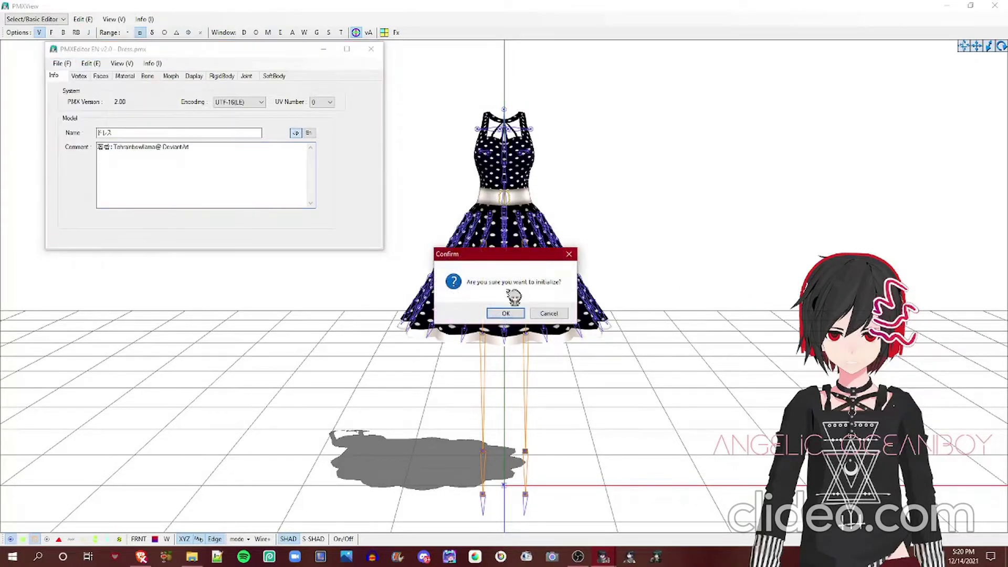
pyautogui.click(506, 314)
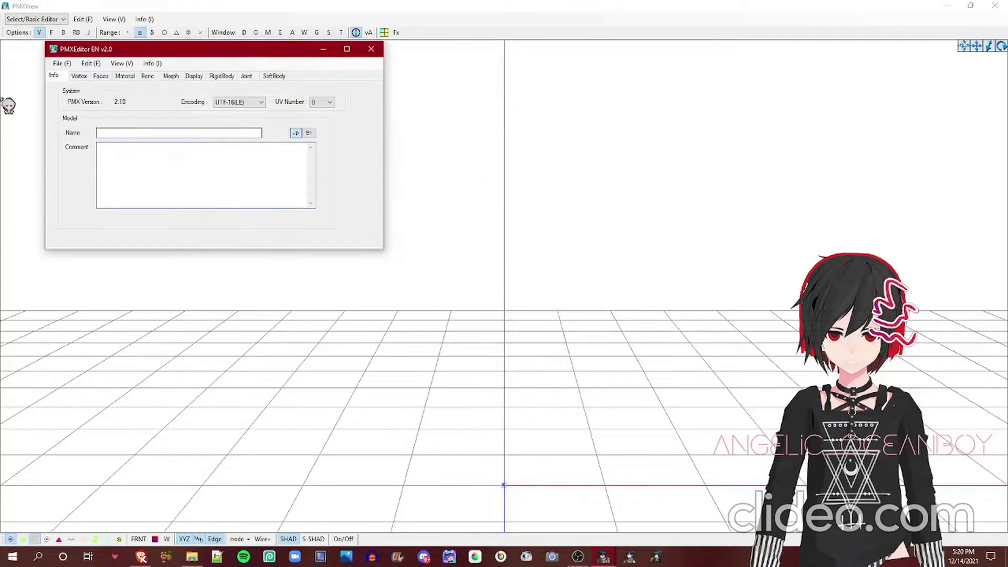
# Open the Dress.pmx model from the MMD Roccabilly Dress folder.
pyautogui.click(61, 64)
pyautogui.click(79, 86)
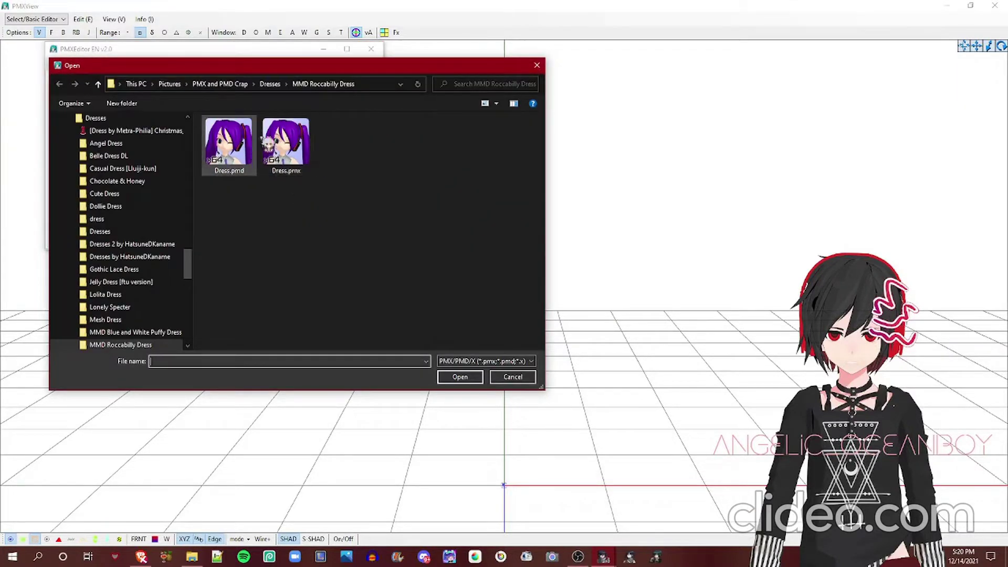
pyautogui.click(507, 366)
pyautogui.click(293, 162)
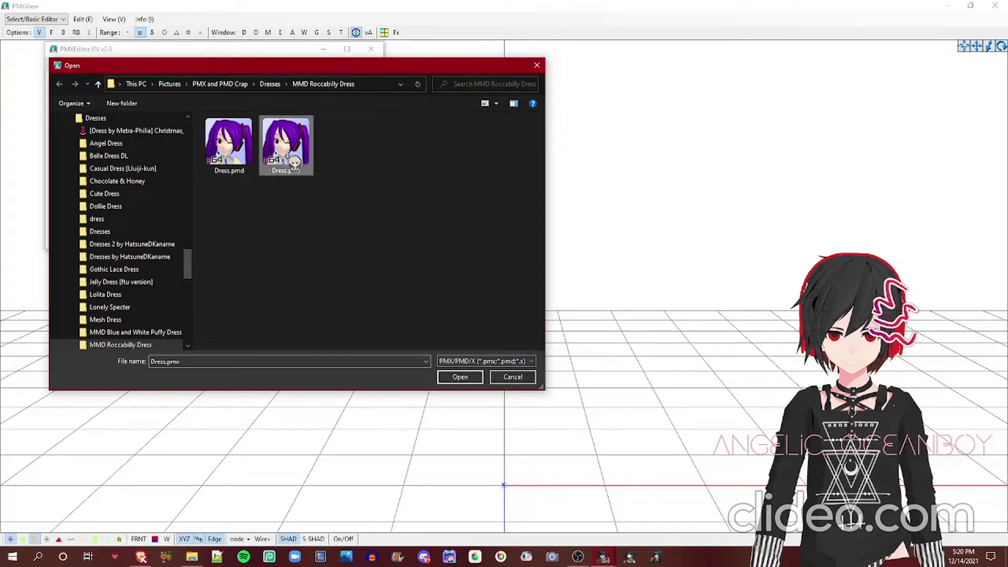
pyautogui.click(460, 376)
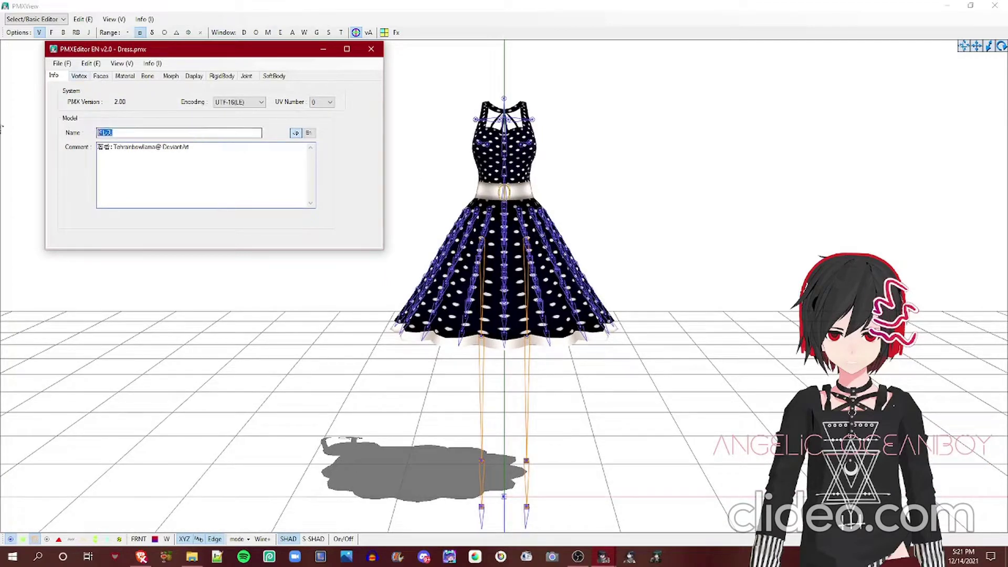
# Review the model's name and comment in English and Japanese, ending on the English version.
pyautogui.click(308, 133)
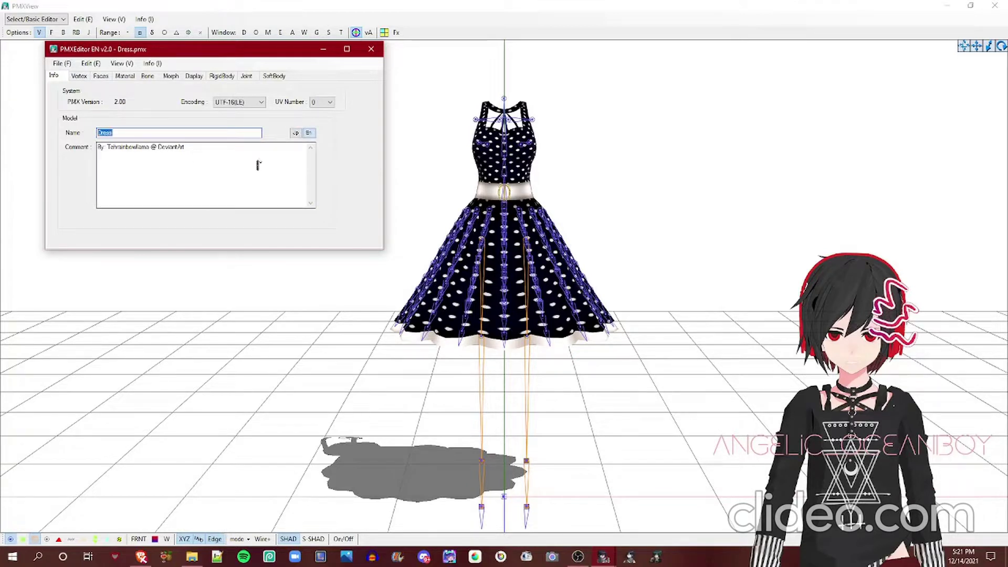
pyautogui.press('Tab')
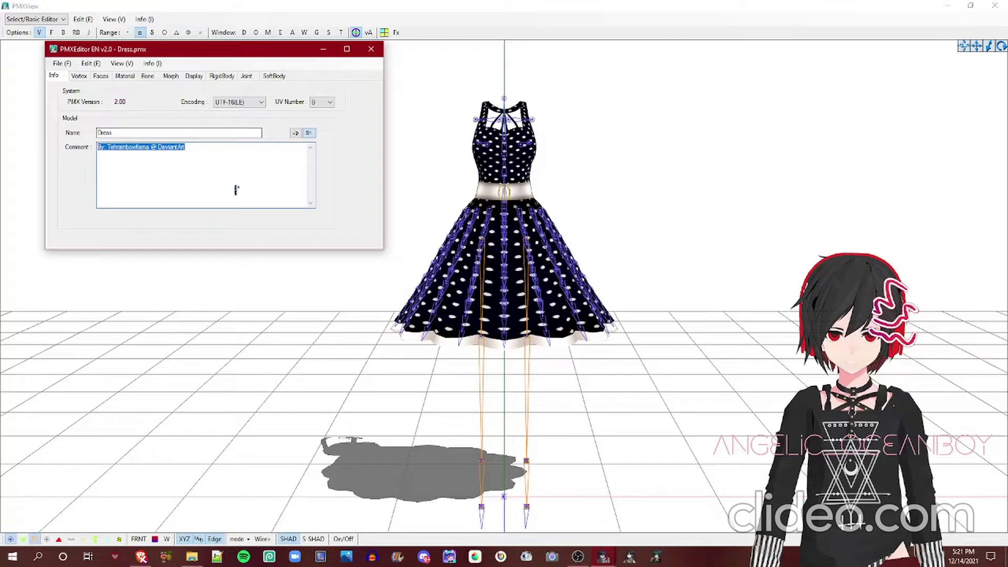
pyautogui.click(240, 166)
pyautogui.moveTo(141, 184); pyautogui.dragTo(7, 167)
pyautogui.click(216, 182)
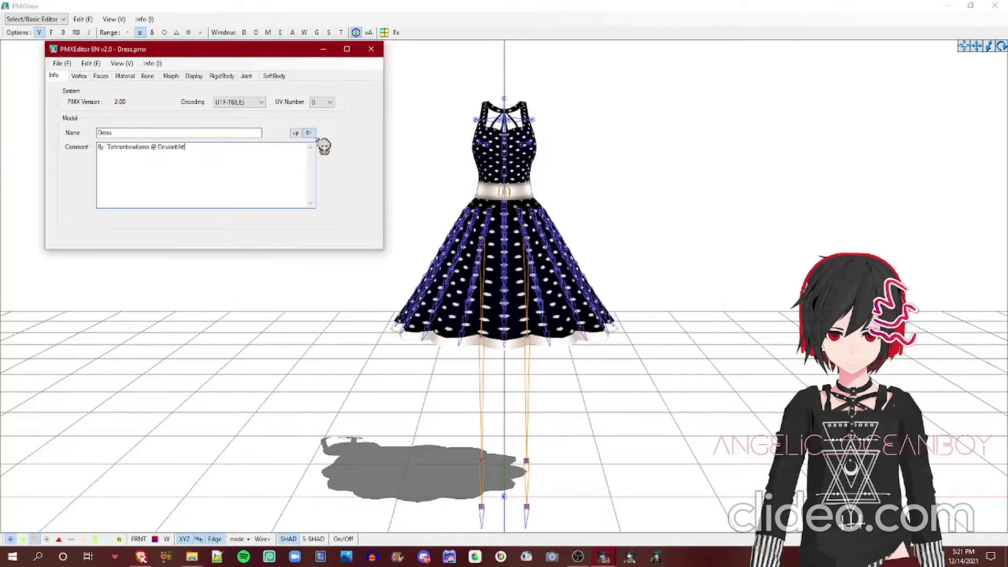
pyautogui.click(295, 133)
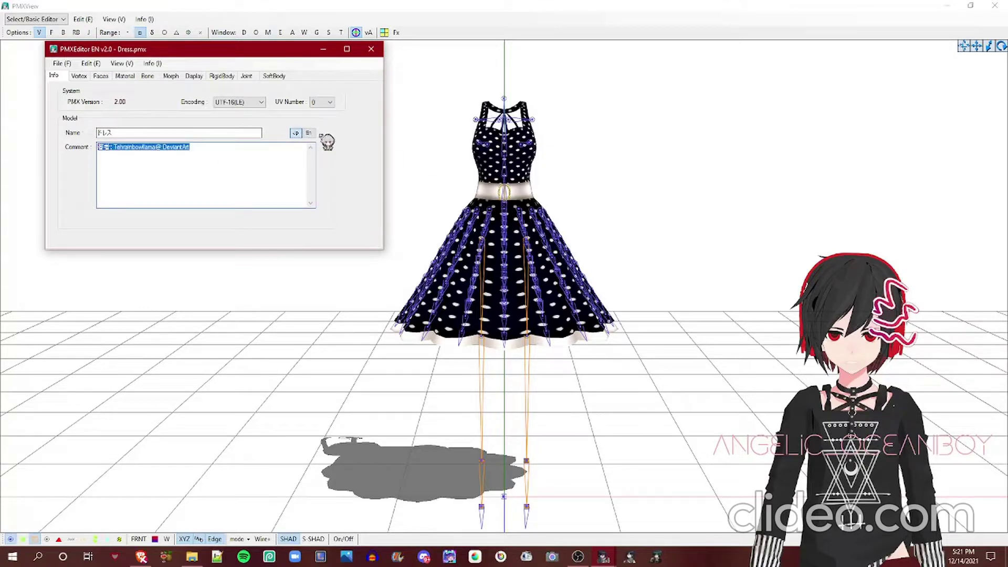
pyautogui.click(309, 133)
# View the dress at an angle, bring the editor window back, and show the data of vertex 2.
pyautogui.scroll(3, 701, 168)
pyautogui.moveTo(702, 169); pyautogui.dragTo(665, 195, button='right')
pyautogui.moveTo(665, 195); pyautogui.dragTo(664, 203, button='middle')
pyautogui.scroll(1, 665, 203)
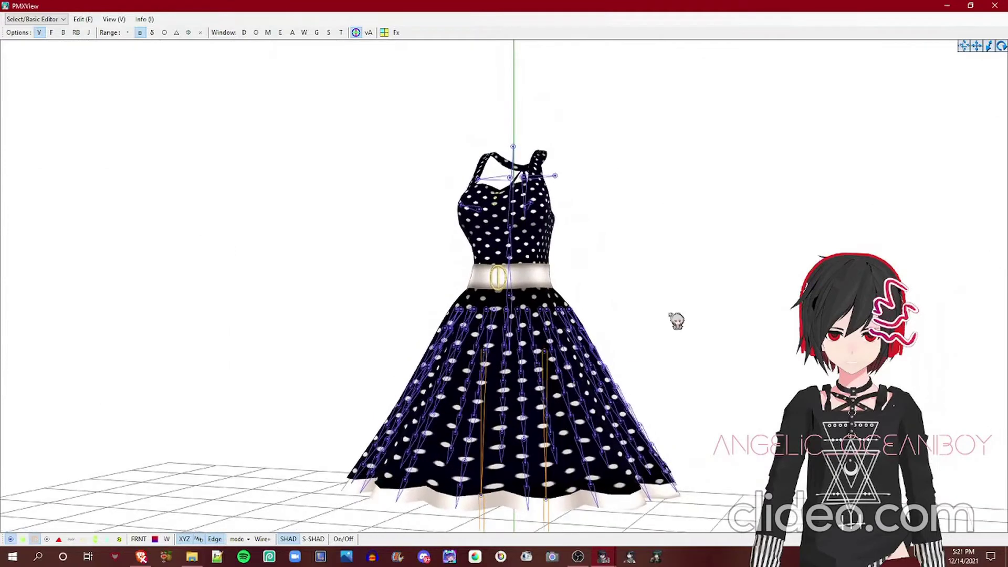
pyautogui.click(604, 557)
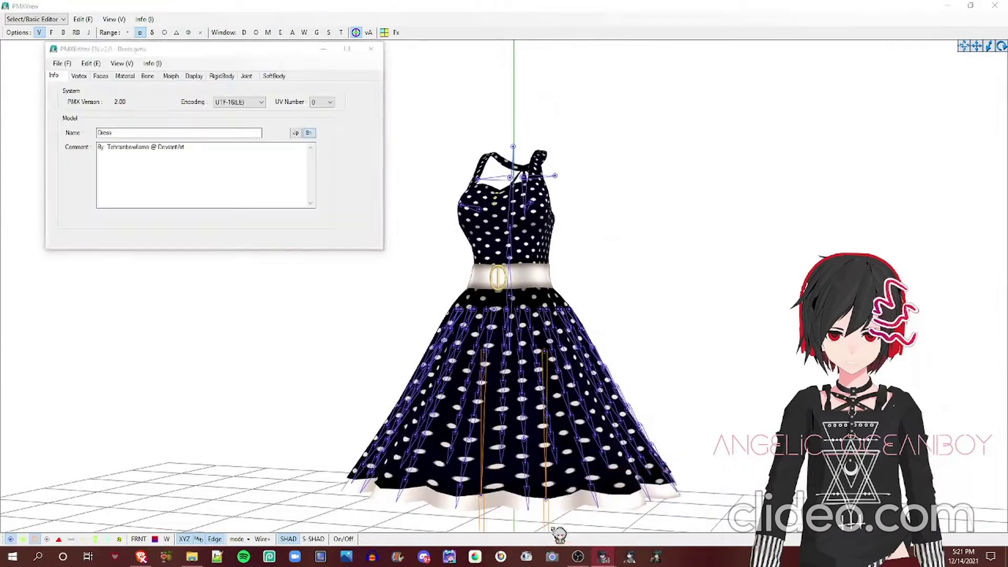
pyautogui.click(80, 77)
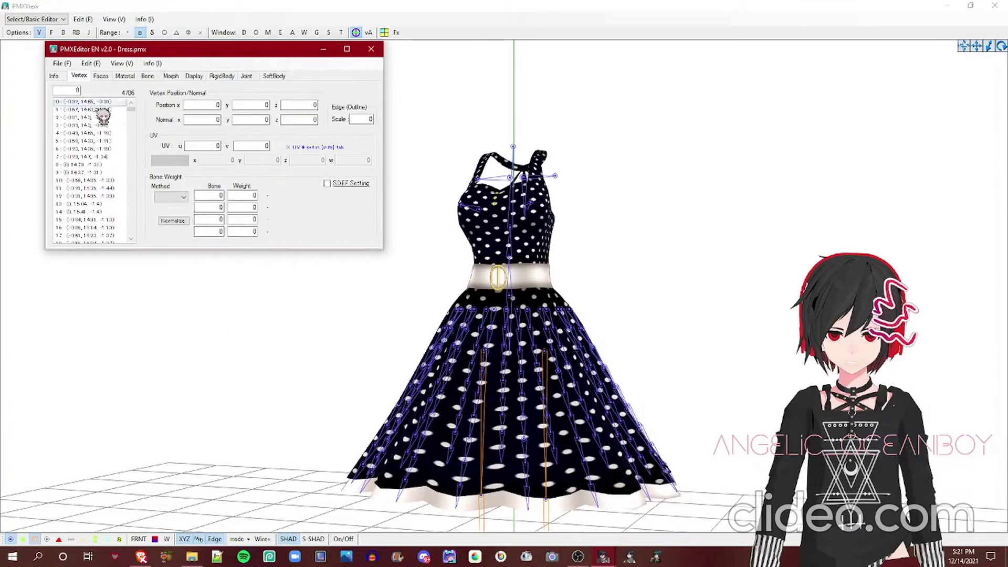
pyautogui.click(89, 117)
# Look at the dress from the front and browse several other entries in the vertex list.
pyautogui.scroll(3, 360, 286)
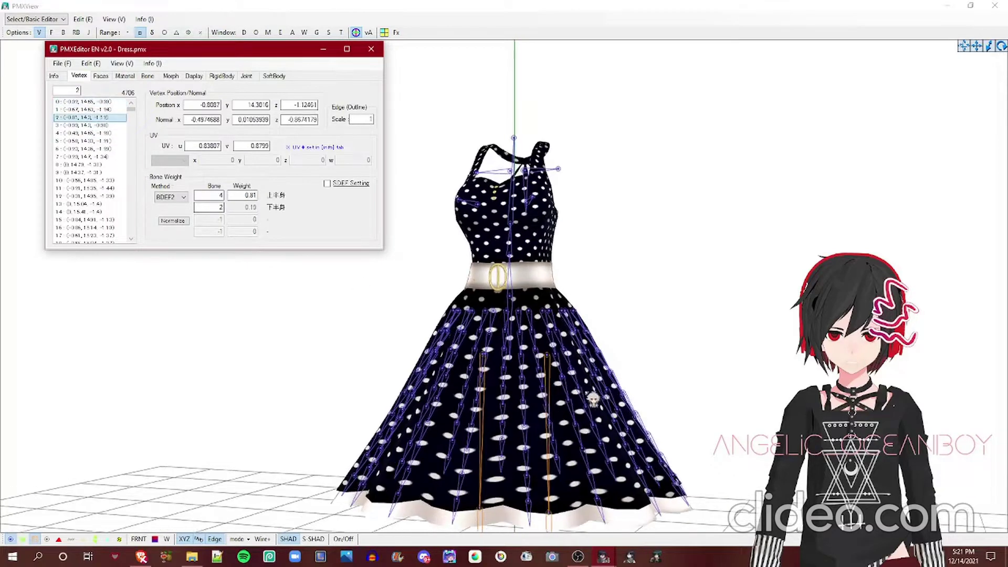
pyautogui.moveTo(518, 307)
pyautogui.mouseDown(button='right')
pyautogui.moveTo(569, 309)
pyautogui.moveTo(529, 326)
pyautogui.moveTo(529, 311)
pyautogui.mouseUp(button='right')
pyautogui.click(604, 556)
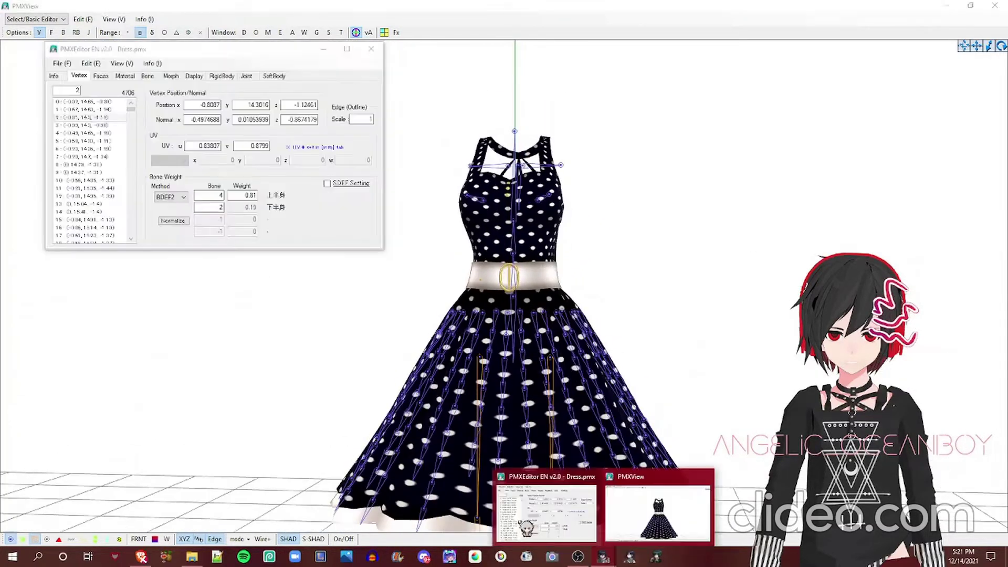
pyautogui.click(522, 501)
pyautogui.click(113, 103)
pyautogui.click(113, 142)
pyautogui.click(113, 234)
pyautogui.click(114, 181)
pyautogui.scroll(-6, 106, 99)
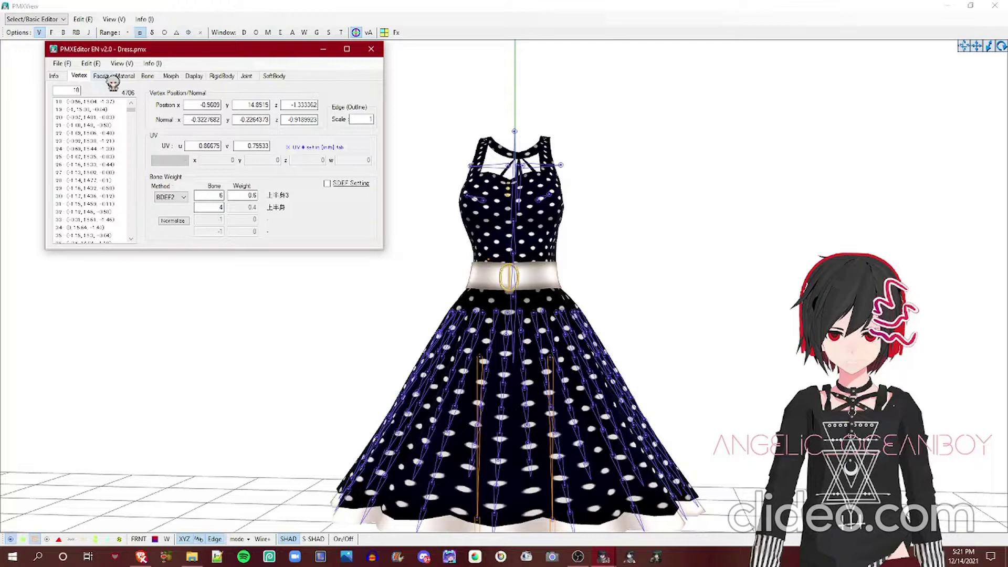
# Display the model's face list and look at several faces, ending on face 4.
pyautogui.click(107, 77)
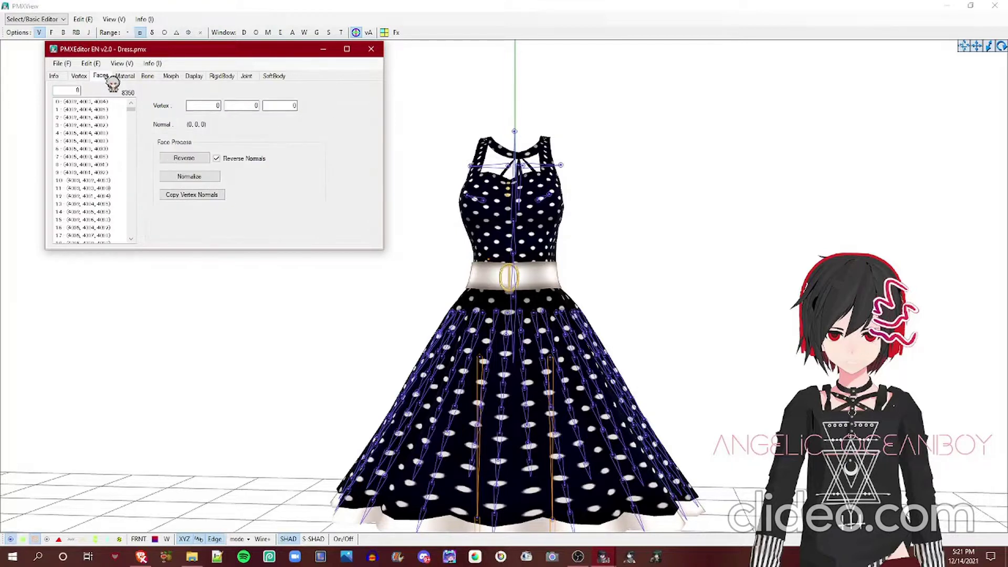
pyautogui.click(93, 119)
pyautogui.click(85, 164)
pyautogui.moveTo(100, 204); pyautogui.dragTo(92, 133)
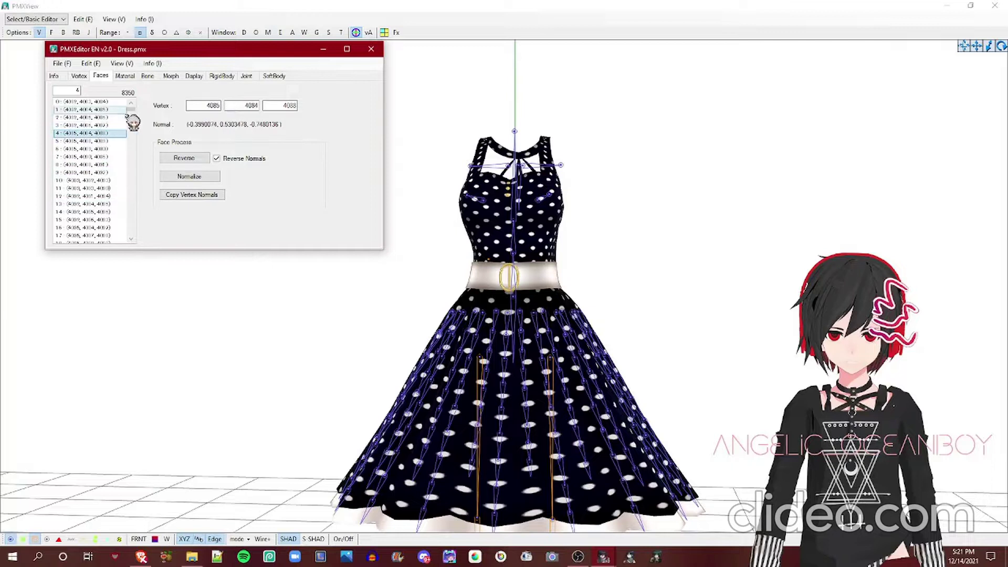
# Compare the vertex and face data by switching back and forth between them, ending on the faces.
pyautogui.click(85, 77)
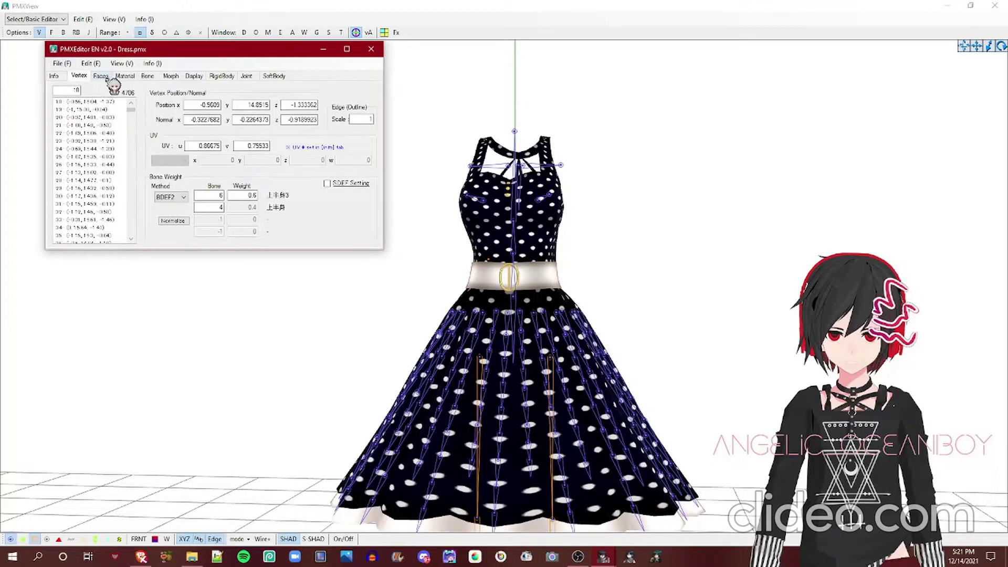
pyautogui.click(101, 76)
pyautogui.click(78, 77)
pyautogui.click(98, 78)
pyautogui.click(84, 78)
pyautogui.click(93, 79)
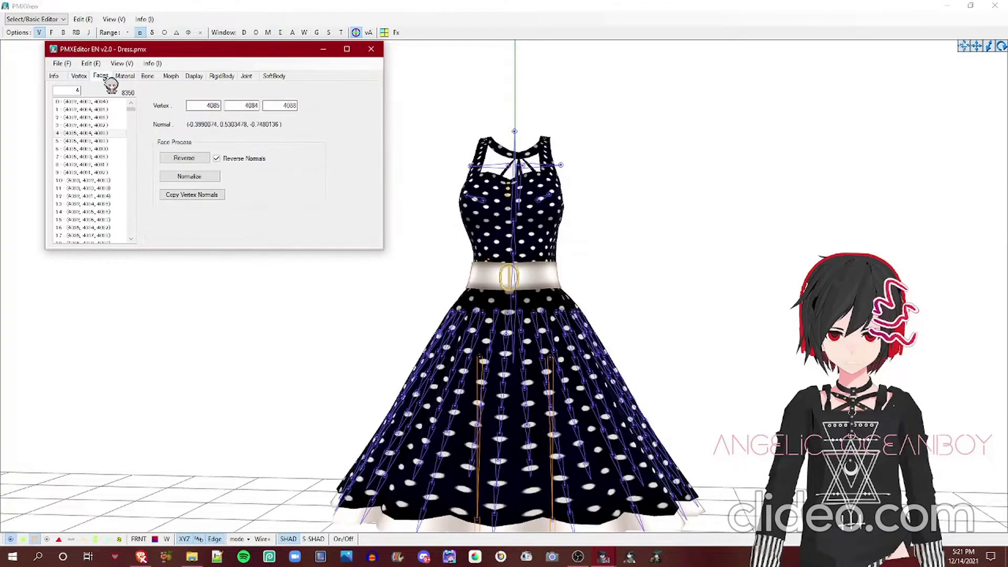
# Look through the model's material, bone, morph, display, rigid body, joint and soft body settings.
pyautogui.click(149, 78)
pyautogui.click(192, 76)
pyautogui.click(133, 78)
pyautogui.click(148, 78)
pyautogui.click(171, 77)
pyautogui.click(194, 78)
pyautogui.click(218, 77)
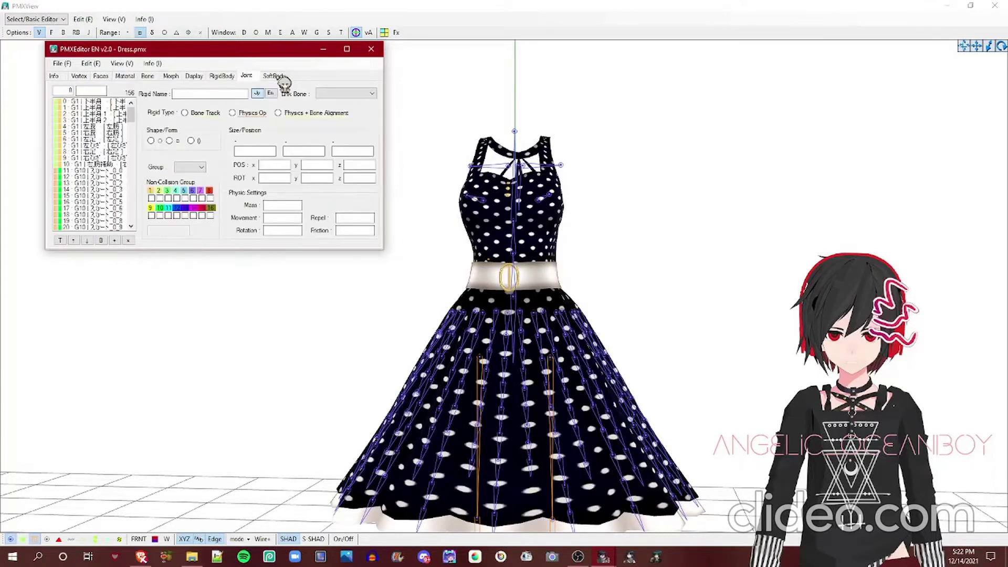
pyautogui.click(278, 78)
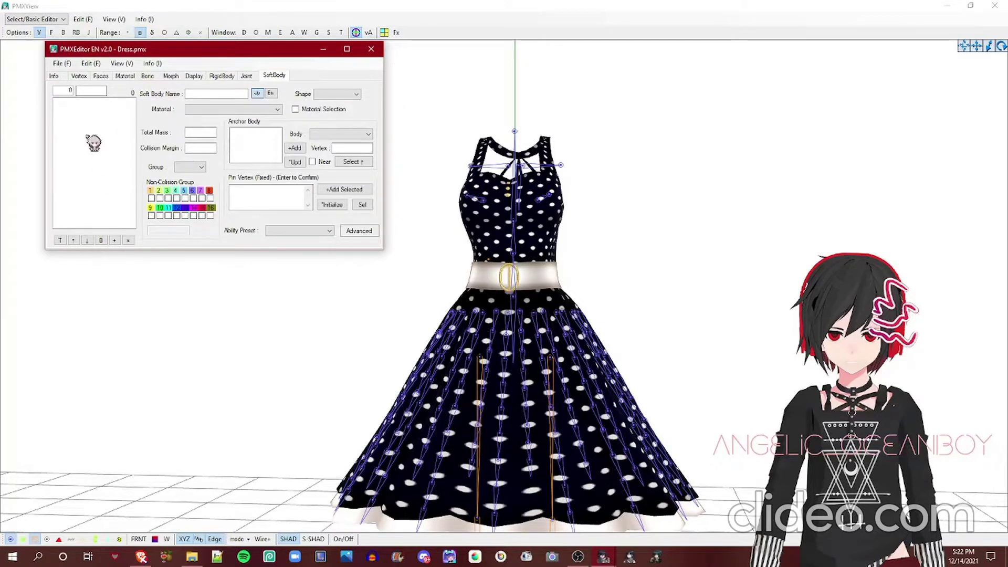
# Display the model's materials and select the first one to show its properties.
pyautogui.click(136, 77)
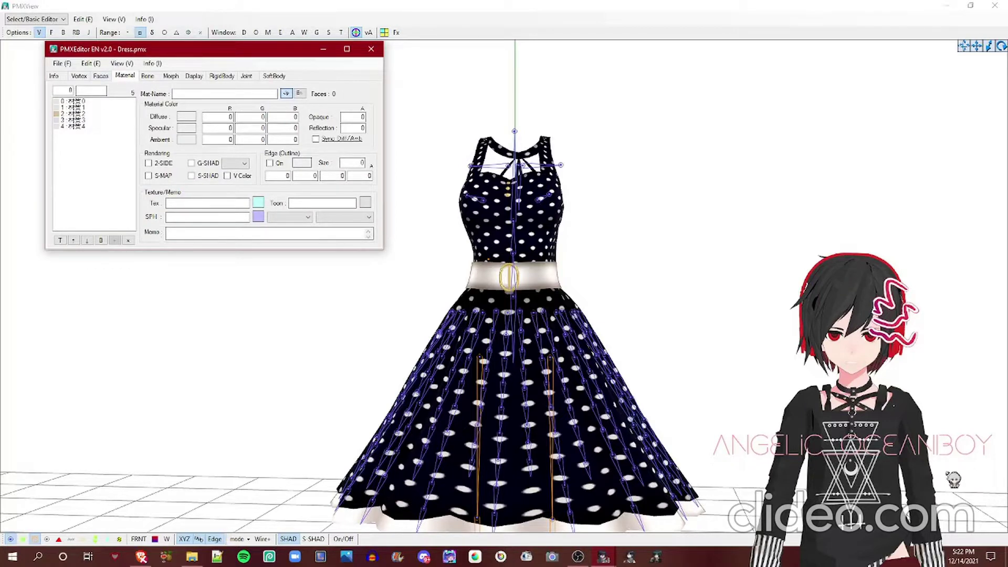
pyautogui.scroll(-5, 405, 371)
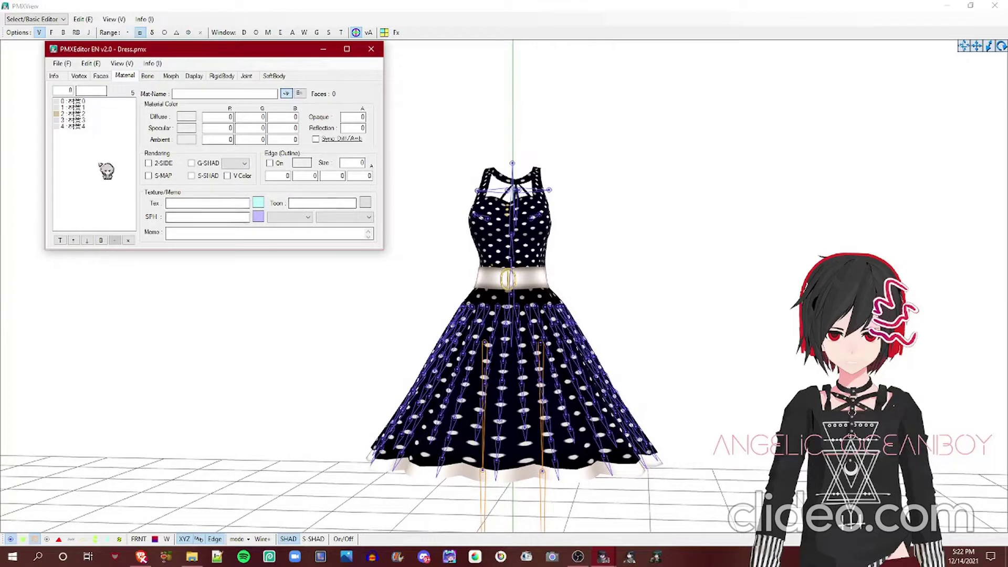
pyautogui.click(85, 101)
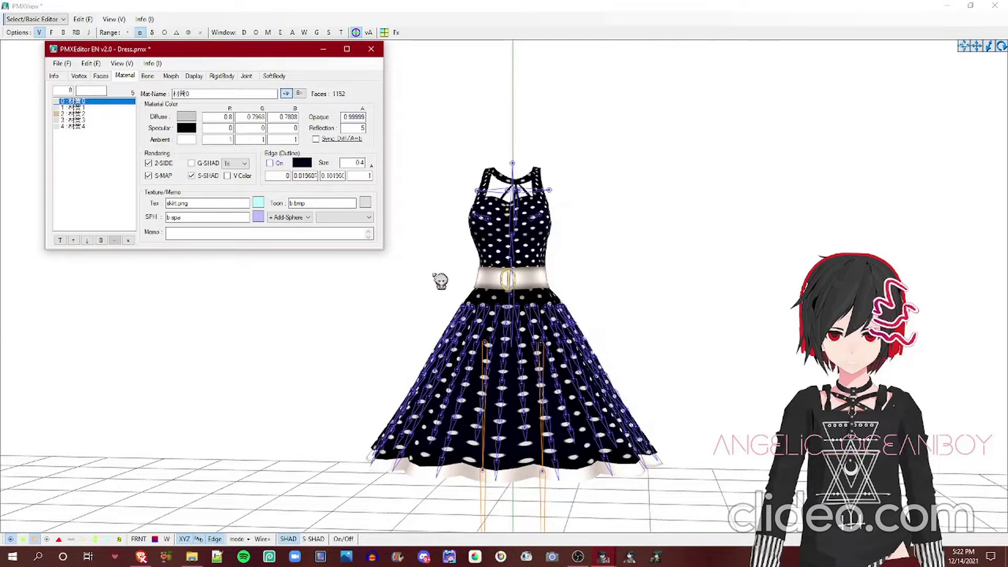
# Examine the dress up close from different angles in the viewer and return to the material settings.
pyautogui.scroll(5, 439, 282)
pyautogui.scroll(1, 444, 302)
pyautogui.moveTo(426, 281); pyautogui.dragTo(665, 252, button='right')
pyautogui.scroll(-4, 662, 261)
pyautogui.scroll(2, 665, 253)
pyautogui.moveTo(665, 252); pyautogui.dragTo(657, 284, button='middle')
pyautogui.moveTo(604, 555)
pyautogui.click(546, 512)
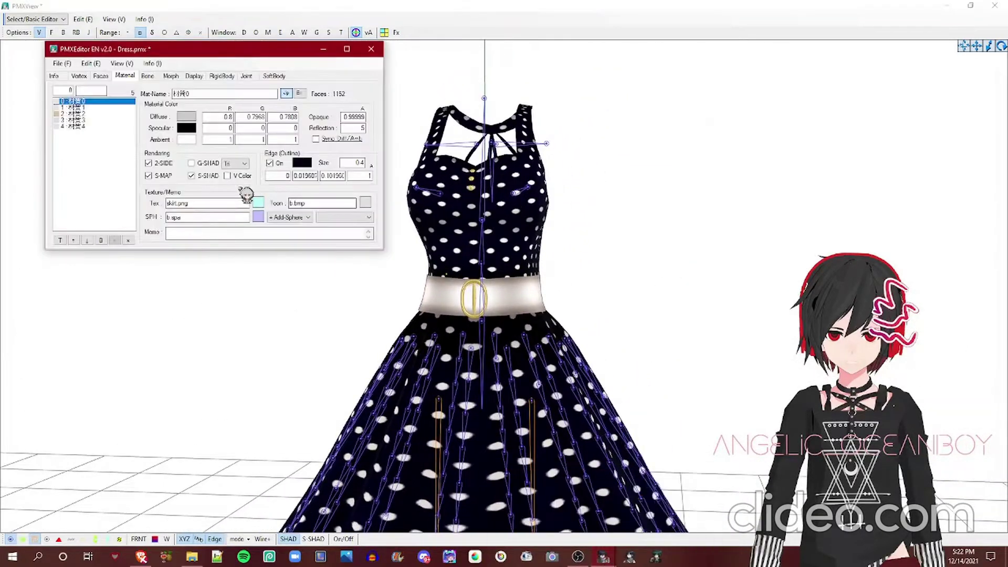
# Point out the first material's texture, sphere map and toon file entries.
pyautogui.moveTo(199, 204); pyautogui.dragTo(111, 195)
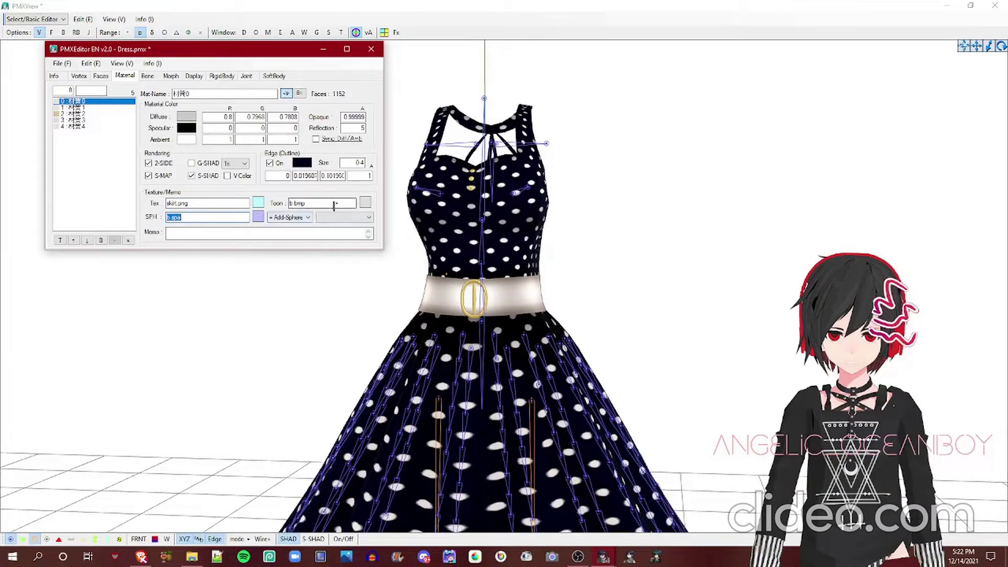
pyautogui.moveTo(311, 203); pyautogui.dragTo(258, 260)
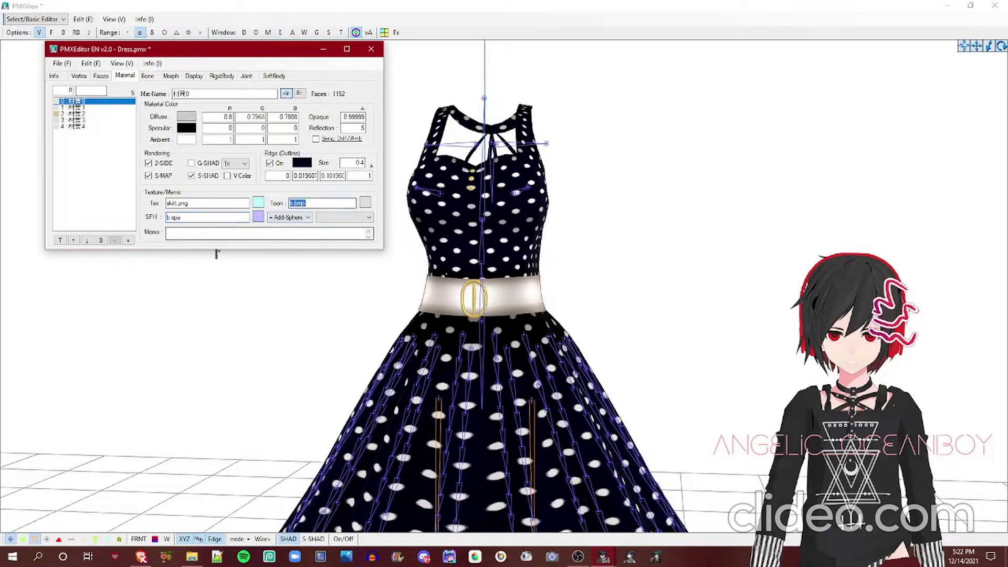
# Write a memo crediting the dress's creator in the first material and clear it again.
pyautogui.press('Tab')
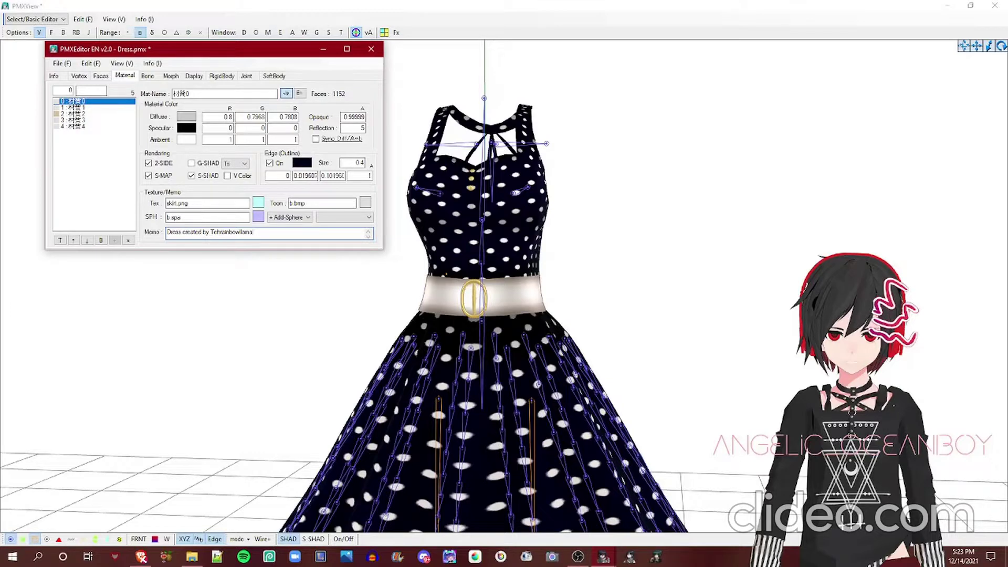
pyautogui.moveTo(323, 228); pyautogui.dragTo(38, 227)
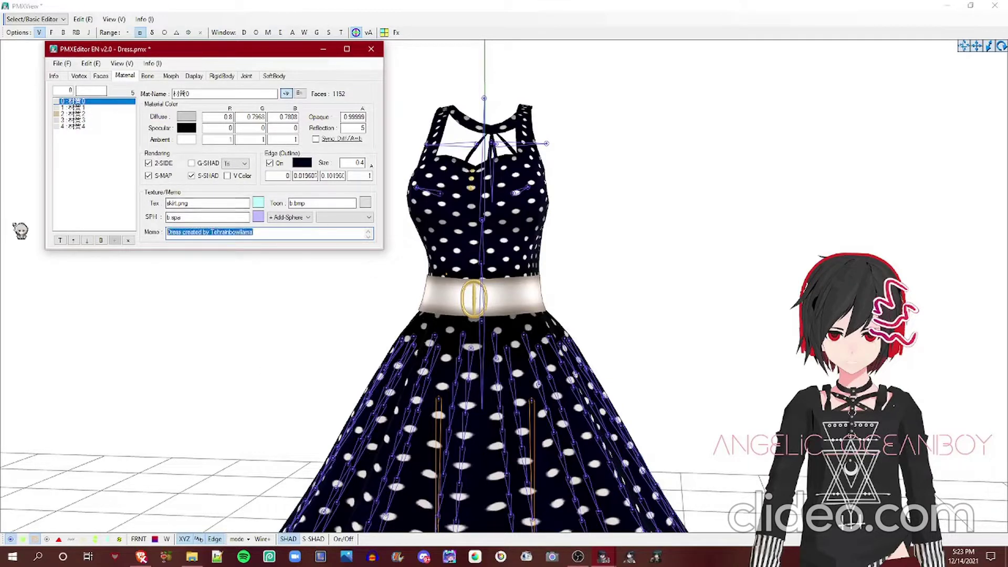
pyautogui.press('BackSpace')
# Move the first material down three places in the material list.
pyautogui.scroll(-2, 567, 361)
pyautogui.scroll(-3, 560, 354)
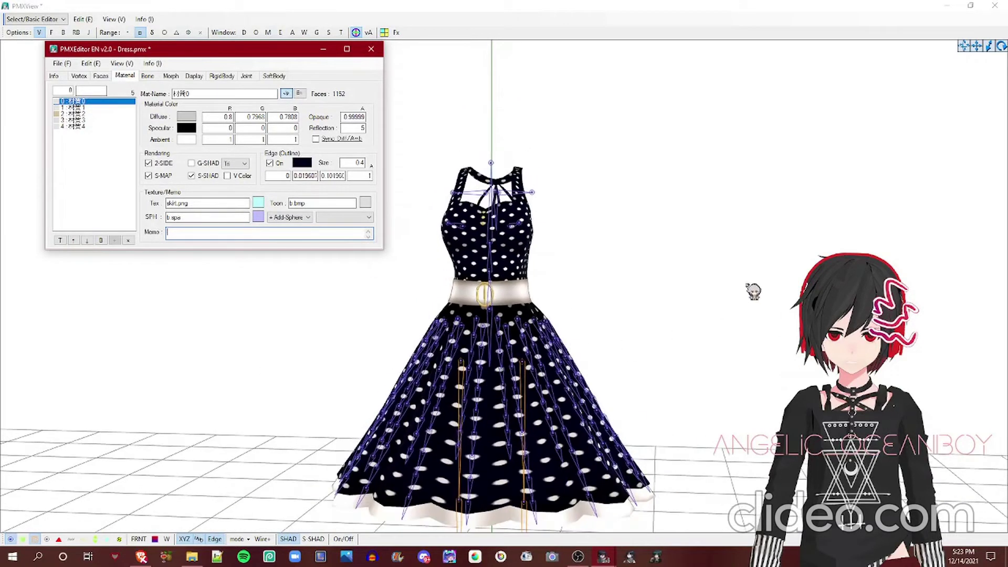
pyautogui.click(564, 127)
pyautogui.moveTo(580, 121)
pyautogui.mouseDown(button='right')
pyautogui.moveTo(574, 107)
pyautogui.moveTo(619, 115)
pyautogui.moveTo(576, 135)
pyautogui.moveTo(518, 128)
pyautogui.moveTo(569, 128)
pyautogui.mouseUp(button='right')
pyautogui.click(604, 556)
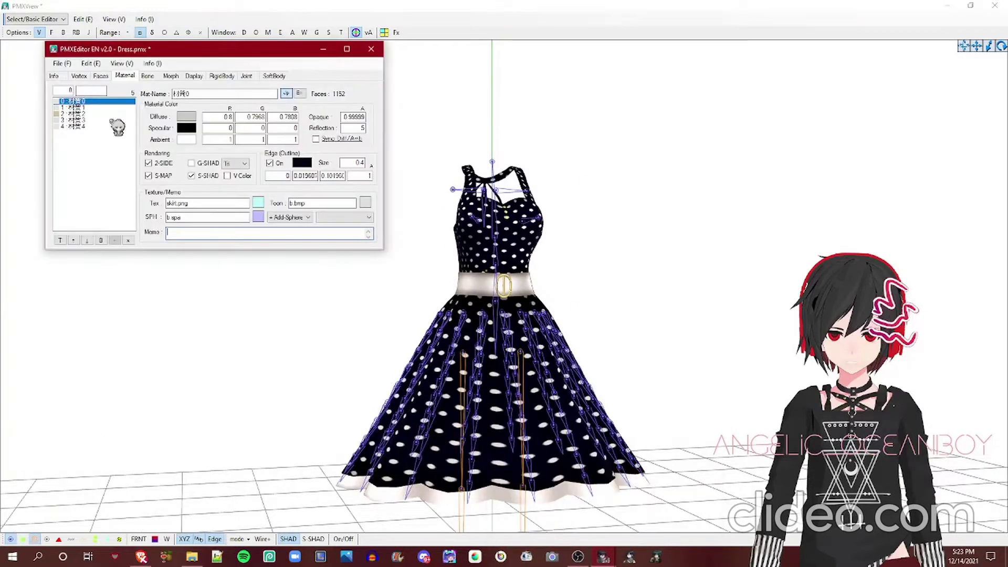
pyautogui.click(87, 241)
pyautogui.click(88, 240)
pyautogui.click(87, 241)
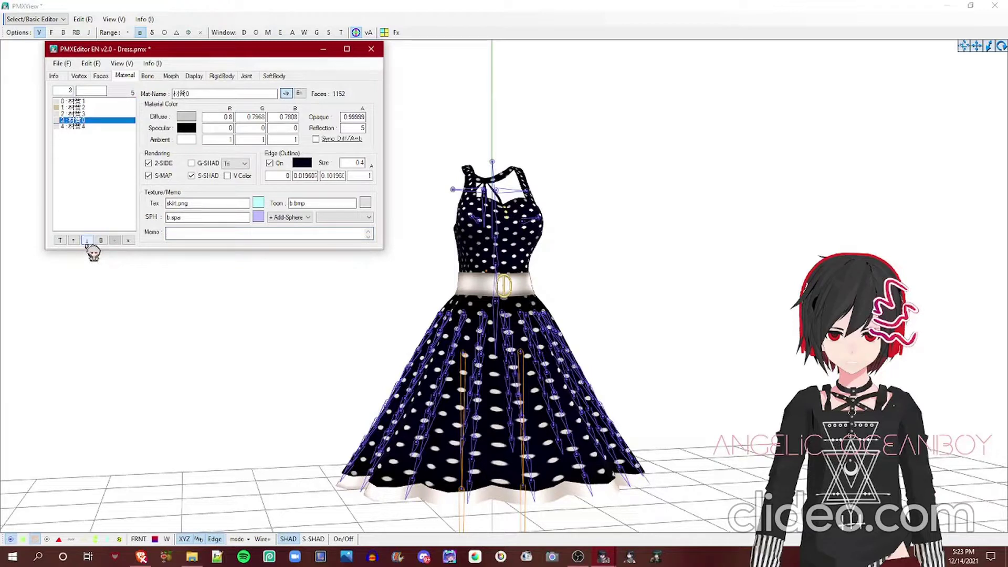
# Move the selected material back up to the first place in the material list.
pyautogui.click(74, 241)
pyautogui.click(74, 241)
pyautogui.click(74, 241)
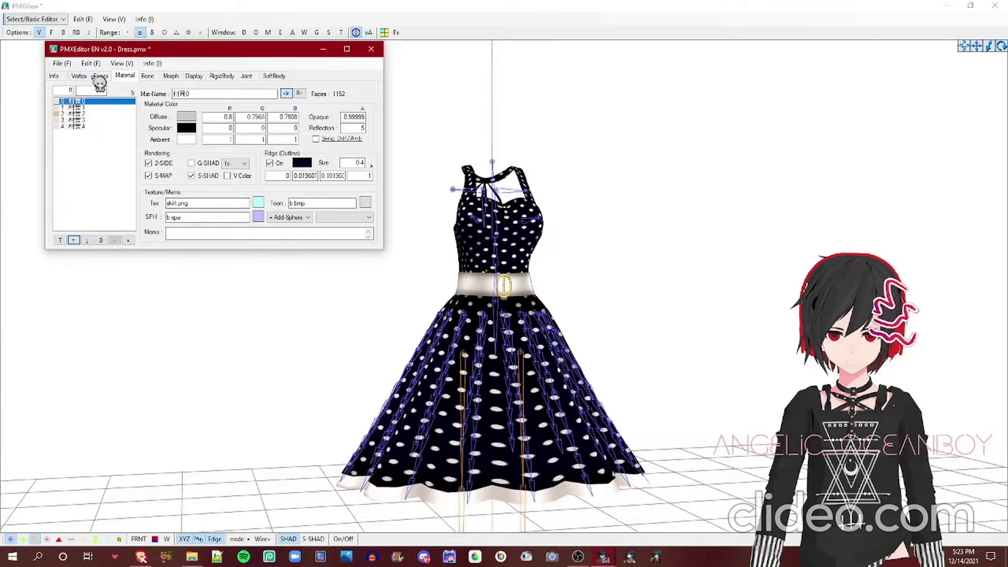
# Display the bone settings and examine the bones in the dress's bodice up close.
pyautogui.click(149, 77)
pyautogui.scroll(3, 488, 302)
pyautogui.click(612, 306)
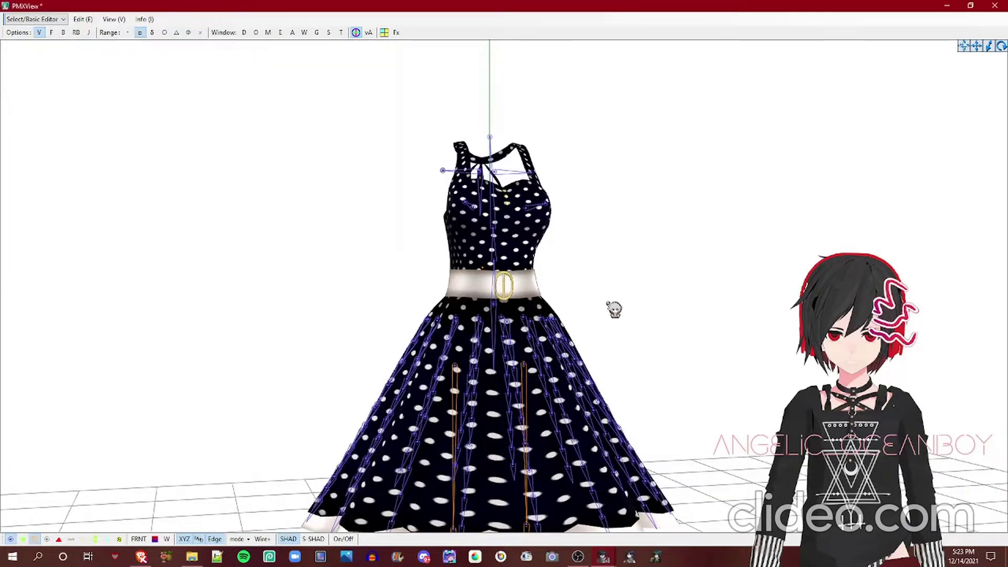
pyautogui.scroll(3, 493, 125)
pyautogui.scroll(-4, 510, 407)
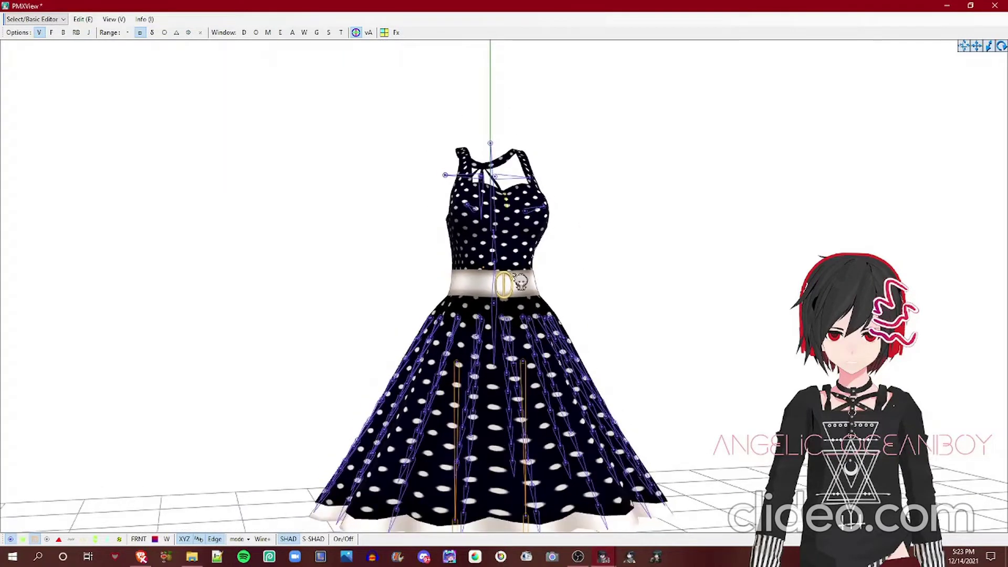
pyautogui.moveTo(514, 275); pyautogui.dragTo(419, 229, button='right')
pyautogui.scroll(2, 506, 263)
pyautogui.scroll(1, 232, 147)
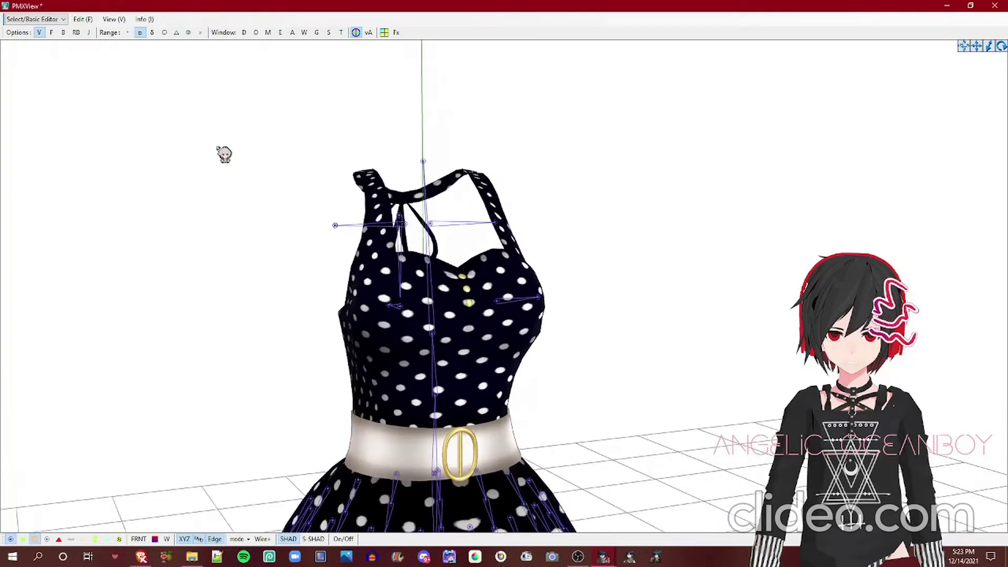
pyautogui.moveTo(213, 142); pyautogui.dragTo(132, 204)
pyautogui.scroll(2, 210, 218)
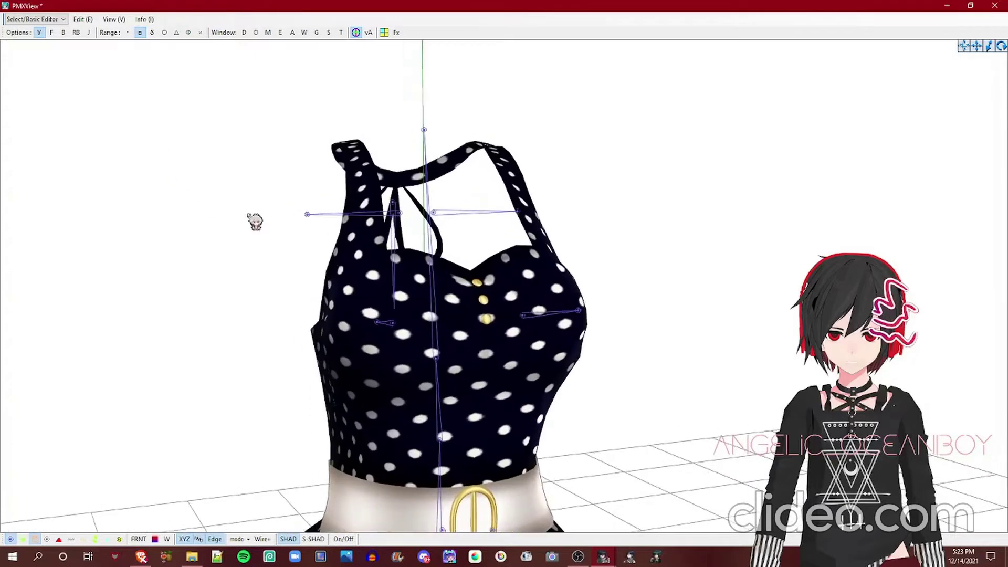
# Examine the bones from the dress's bodice down to the skirt from several angles.
pyautogui.moveTo(611, 203); pyautogui.dragTo(587, 205, button='right')
pyautogui.scroll(-3, 387, 432)
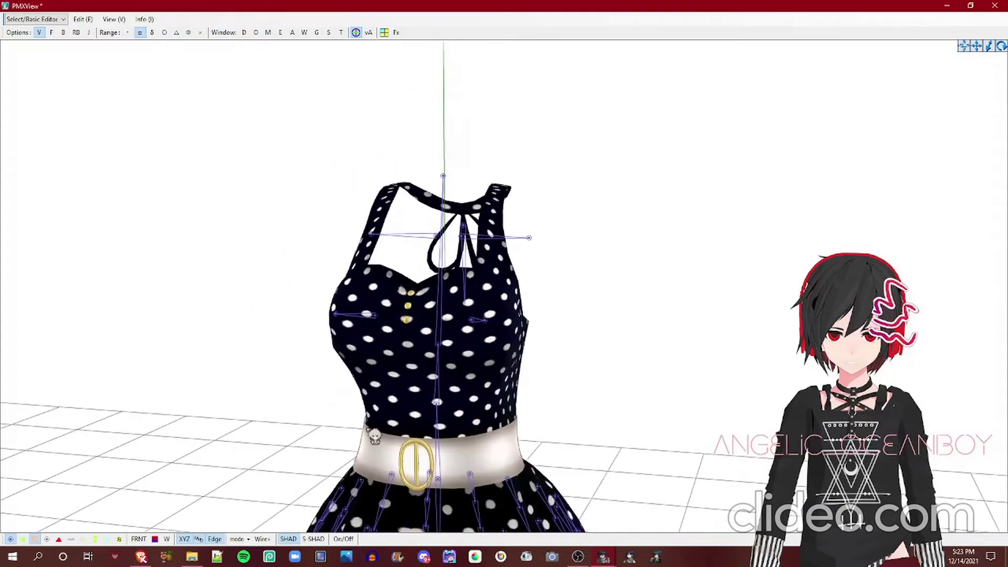
pyautogui.moveTo(387, 432); pyautogui.dragTo(472, 420, button='right')
pyautogui.scroll(3, 400, 336)
pyautogui.moveTo(404, 325); pyautogui.dragTo(355, 303, button='right')
pyautogui.moveTo(353, 302); pyautogui.dragTo(451, 377)
pyautogui.click(371, 263)
pyautogui.moveTo(371, 262); pyautogui.dragTo(401, 144, button='right')
pyautogui.scroll(-4, 401, 145)
pyautogui.moveTo(400, 147); pyautogui.dragTo(385, 83, button='middle')
pyautogui.moveTo(386, 84); pyautogui.dragTo(666, 227, button='right')
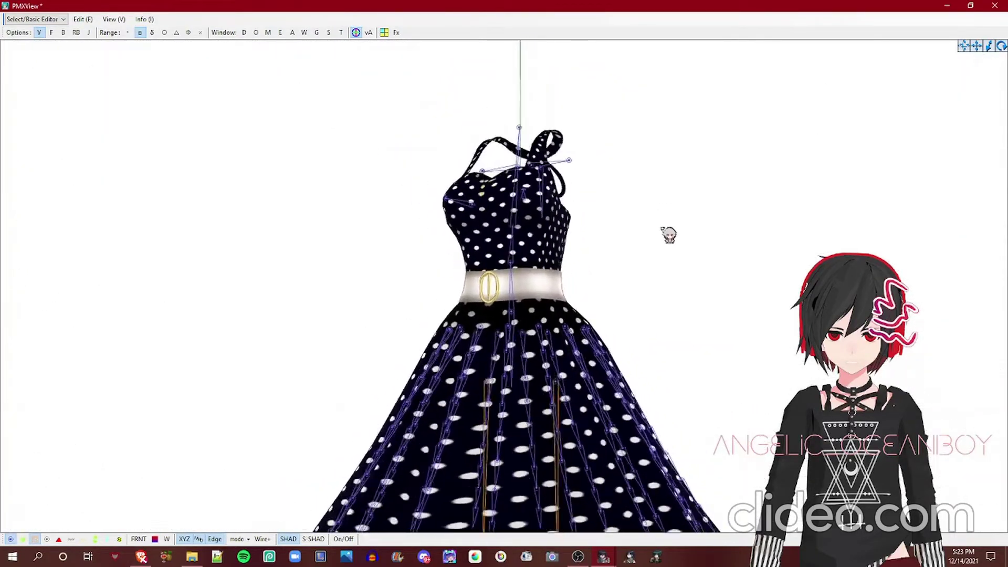
pyautogui.moveTo(662, 229); pyautogui.dragTo(597, 134, button='right')
pyautogui.scroll(-2, 596, 135)
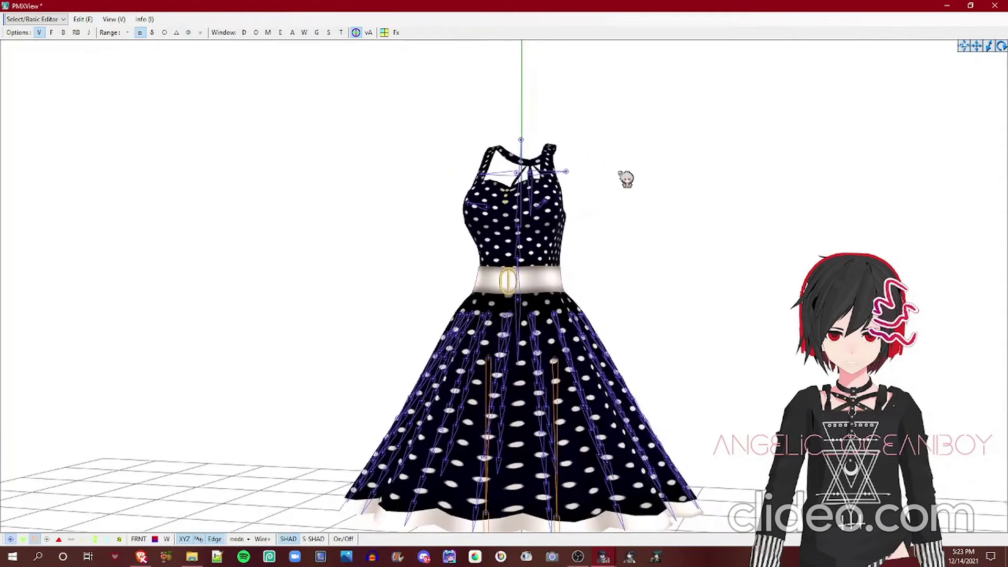
# Bring the editor window back up and display the dress's morph settings.
pyautogui.click(603, 556)
pyautogui.click(546, 508)
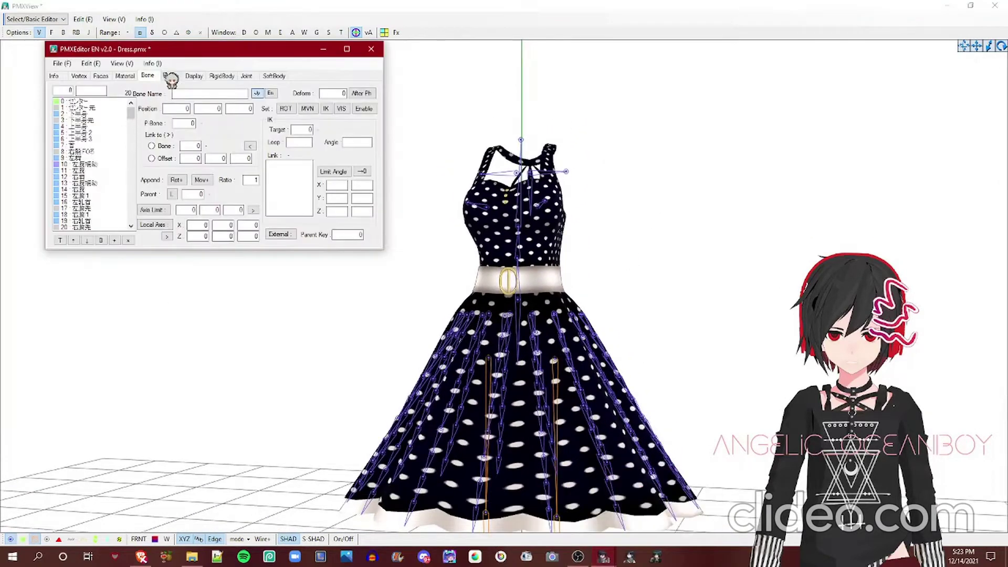
pyautogui.click(171, 75)
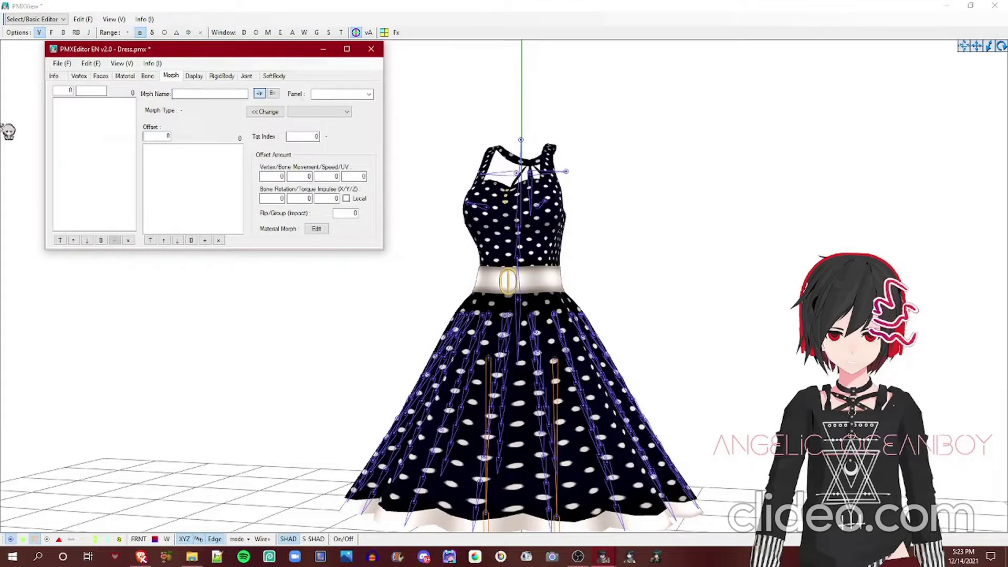
pyautogui.moveTo(607, 209); pyautogui.dragTo(488, 170, button='right')
pyautogui.click(611, 553)
pyautogui.click(546, 509)
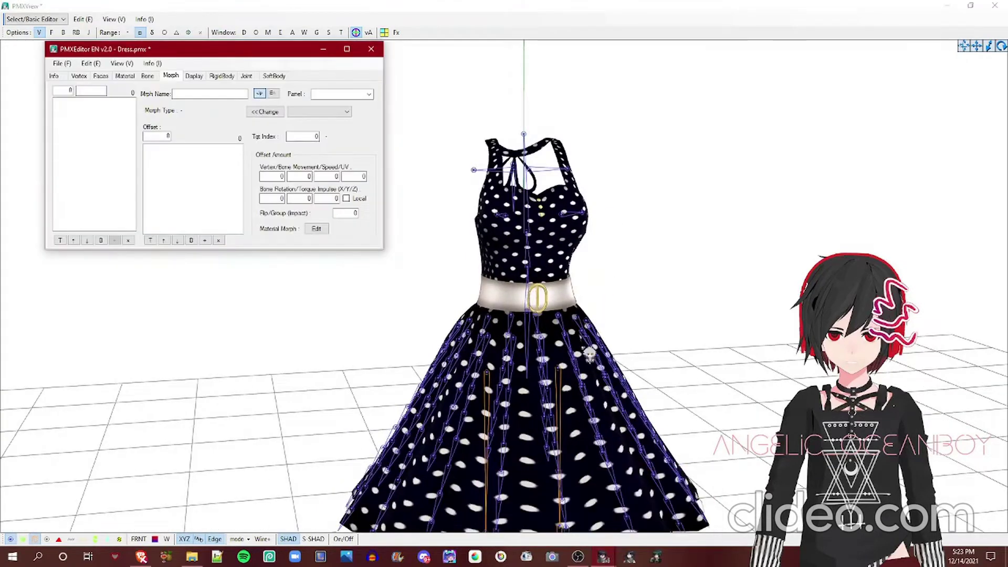
# Open the display-frame settings and look through the elements of the common display frames, ending with frame 8.
pyautogui.click(194, 76)
pyautogui.click(105, 116)
pyautogui.click(102, 122)
pyautogui.click(77, 128)
pyautogui.click(72, 134)
pyautogui.click(70, 142)
pyautogui.click(74, 161)
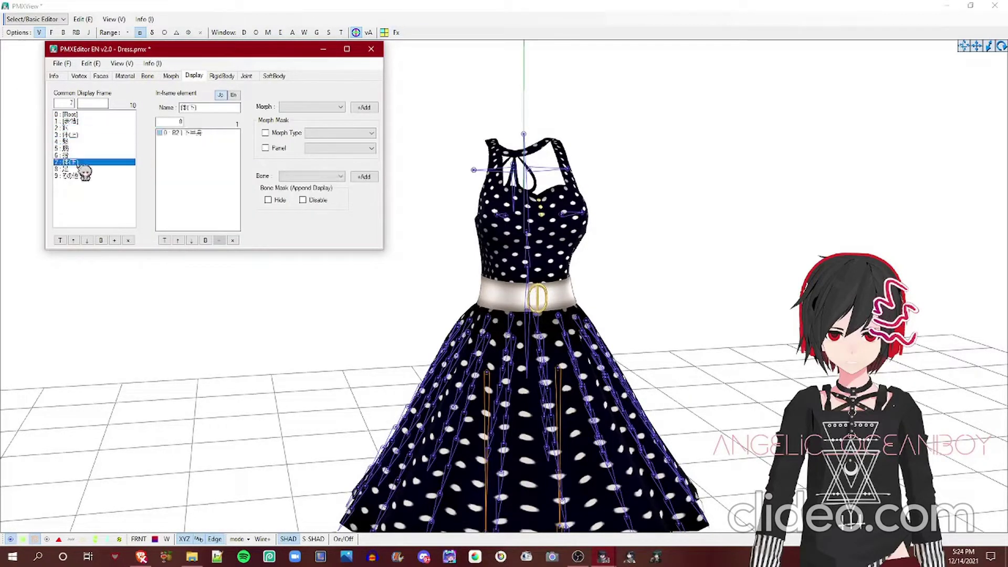
pyautogui.click(69, 168)
# Examine the dress and its skirt bones from different sides and distances.
pyautogui.scroll(-2, 535, 204)
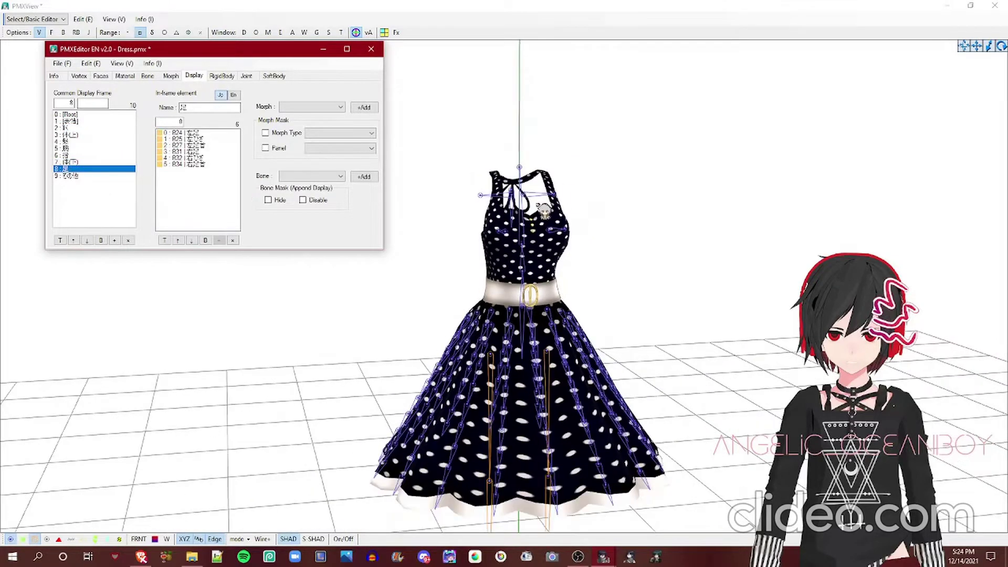
pyautogui.moveTo(537, 207); pyautogui.dragTo(534, 200, button='right')
pyautogui.scroll(1, 534, 201)
pyautogui.moveTo(609, 201)
pyautogui.mouseDown(button='right')
pyautogui.moveTo(636, 165)
pyautogui.moveTo(452, 174)
pyautogui.moveTo(475, 191)
pyautogui.moveTo(524, 187)
pyautogui.moveTo(597, 430)
pyautogui.moveTo(625, 459)
pyautogui.moveTo(604, 498)
pyautogui.moveTo(611, 480)
pyautogui.moveTo(590, 465)
pyautogui.moveTo(609, 527)
pyautogui.mouseUp(button='right')
pyautogui.scroll(2, 474, 191)
pyautogui.scroll(-1, 475, 189)
pyautogui.scroll(3, 489, 194)
pyautogui.scroll(-6, 524, 188)
pyautogui.moveTo(496, 320); pyautogui.dragTo(517, 383, button='right')
# Return to the editor window and show the elements of the IK display frame.
pyautogui.moveTo(606, 558)
pyautogui.click(559, 515)
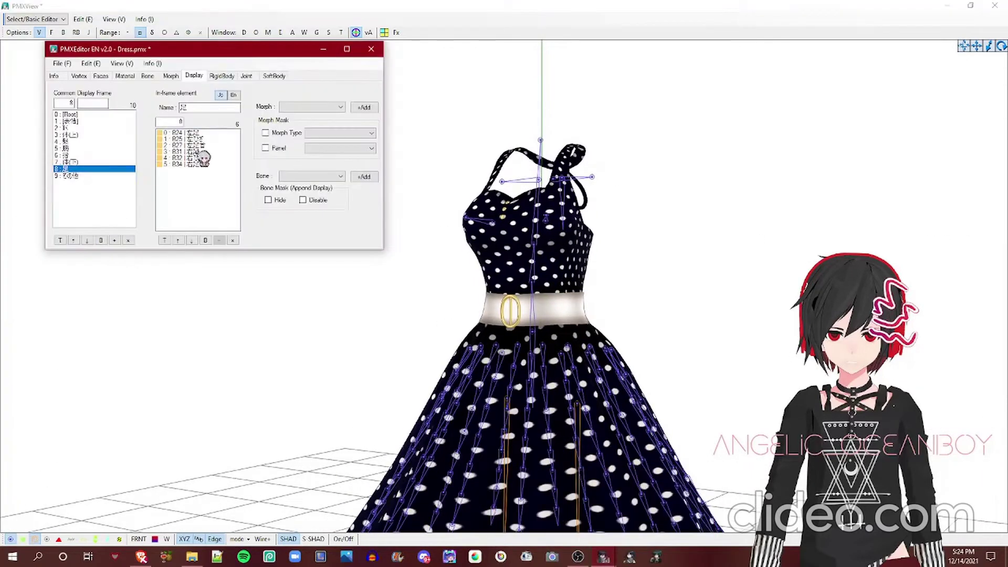
pyautogui.click(62, 129)
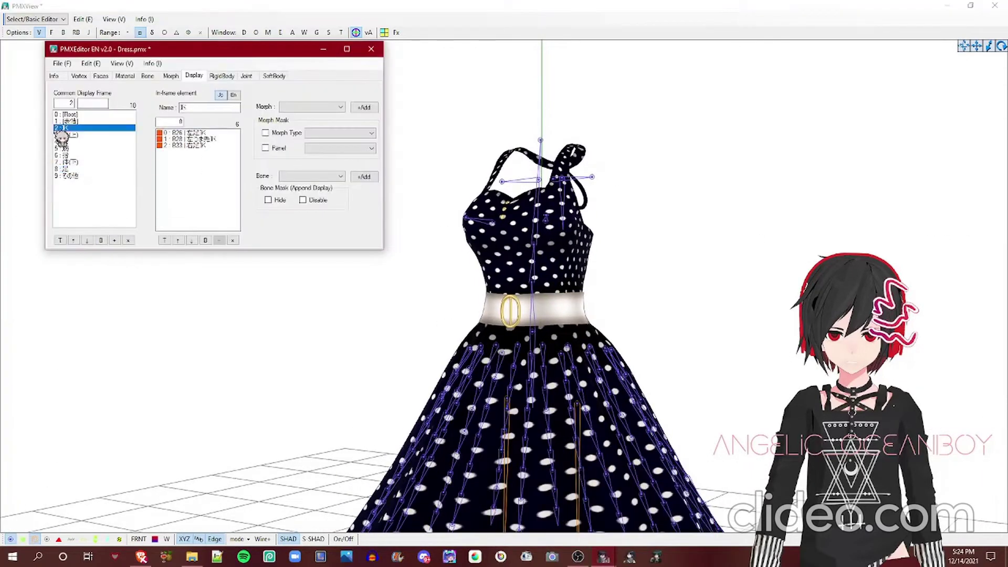
# Open the rigid body settings and view the parameters of skirt rigid body 14.
pyautogui.click(223, 77)
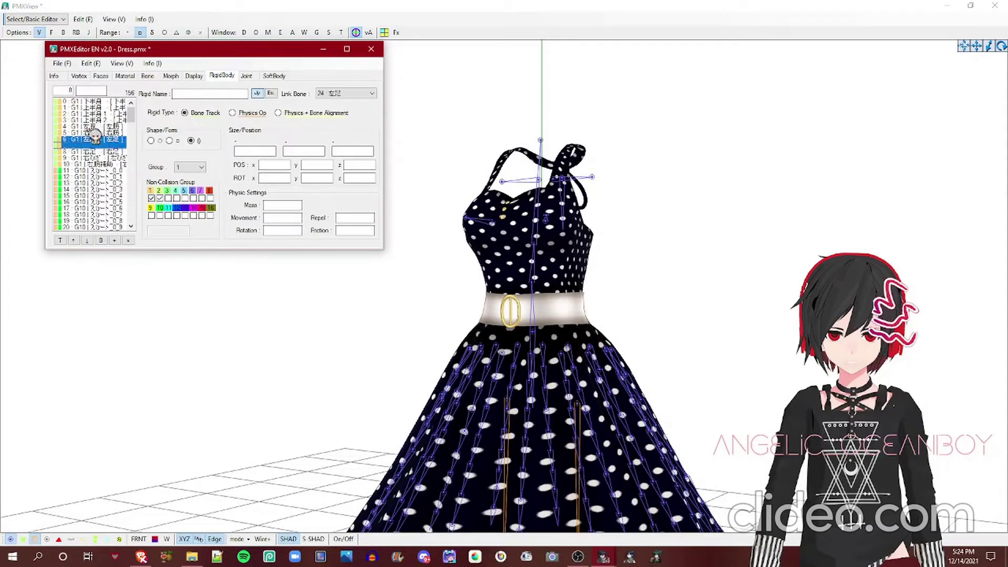
pyautogui.moveTo(94, 141); pyautogui.dragTo(202, 74)
pyautogui.click(76, 182)
pyautogui.click(90, 189)
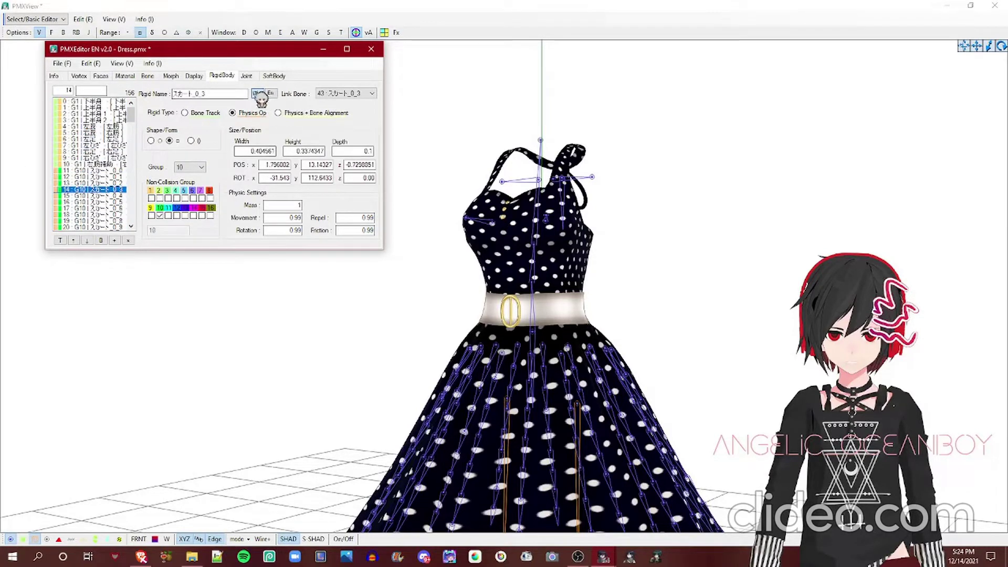
# Open the joint settings and view the parameters of skirt joint 13.
pyautogui.click(247, 76)
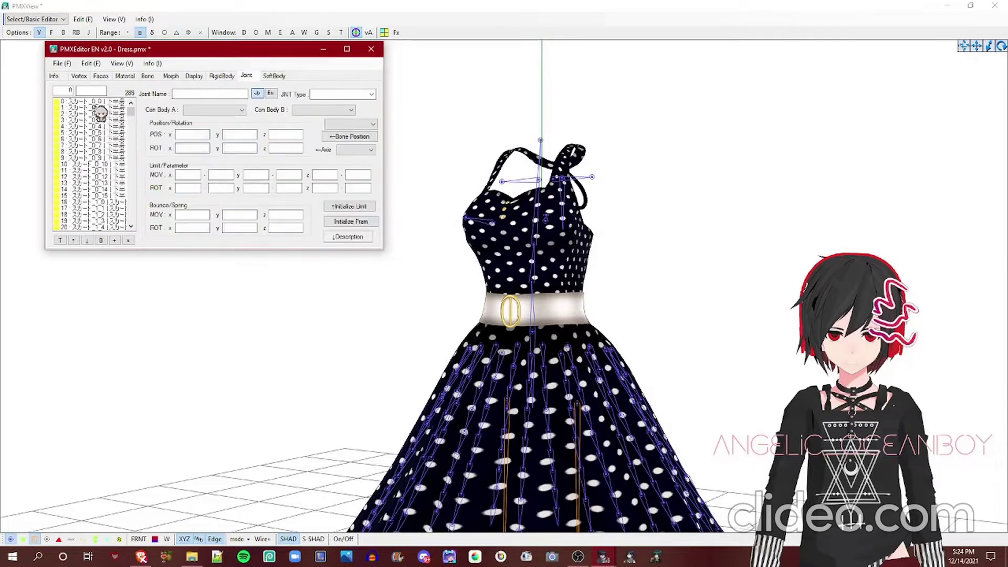
pyautogui.moveTo(96, 103); pyautogui.dragTo(118, 220)
pyautogui.click(104, 160)
pyautogui.scroll(3, 581, 214)
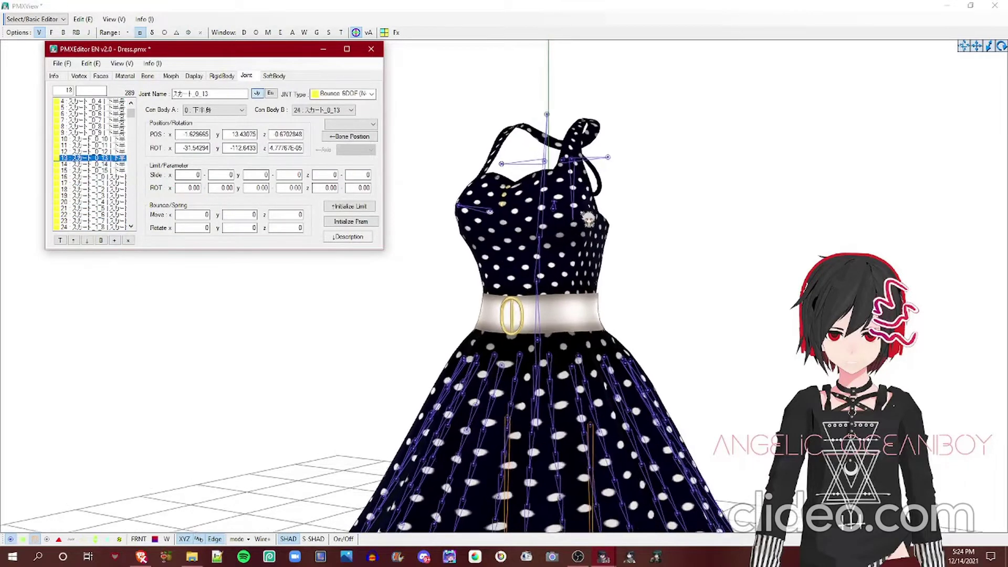
# View the whole dress from the front and bring the editor window back up.
pyautogui.click(581, 215)
pyautogui.scroll(-3, 600, 208)
pyautogui.moveTo(581, 214); pyautogui.dragTo(432, 193, button='right')
pyautogui.scroll(-2, 513, 334)
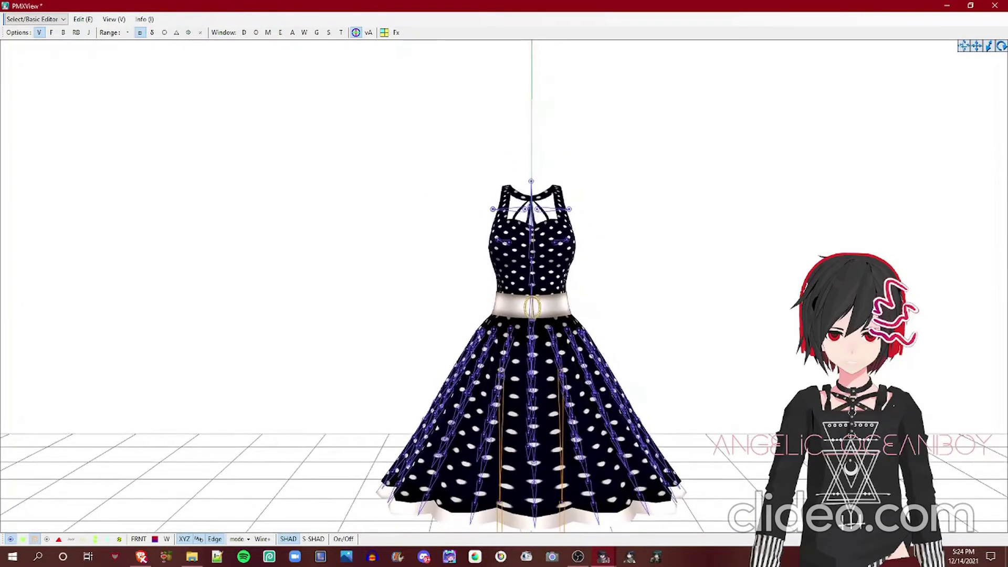
pyautogui.click(603, 556)
pyautogui.click(546, 504)
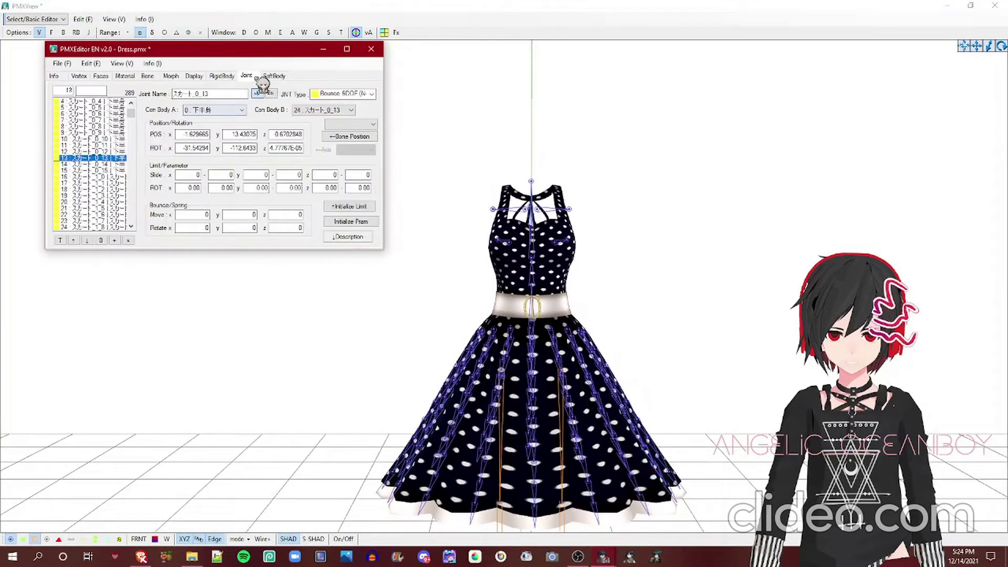
# Return to the model view, show the dress's vertices and examine them up close.
pyautogui.click(231, 373)
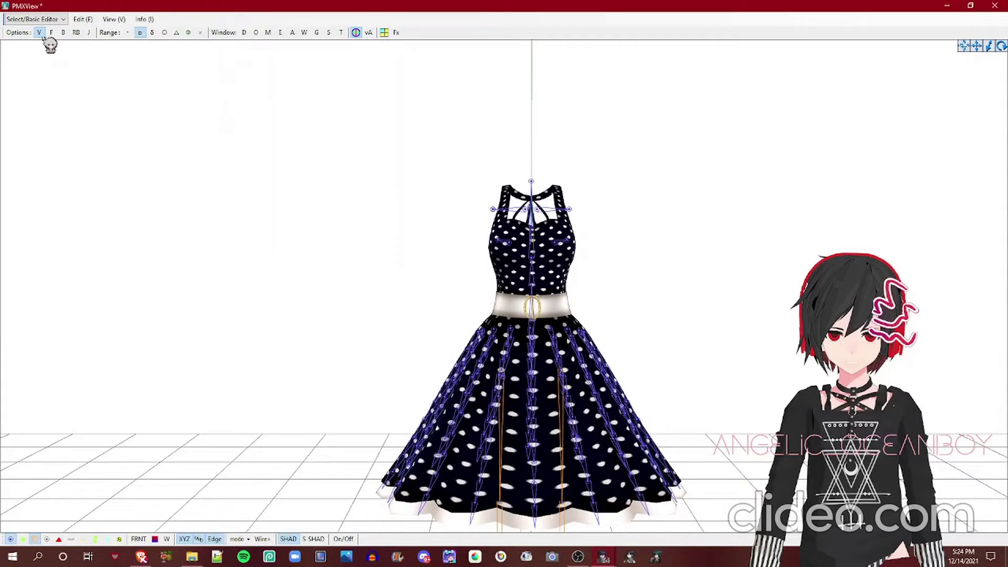
pyautogui.moveTo(310, 191); pyautogui.dragTo(263, 157, button='right')
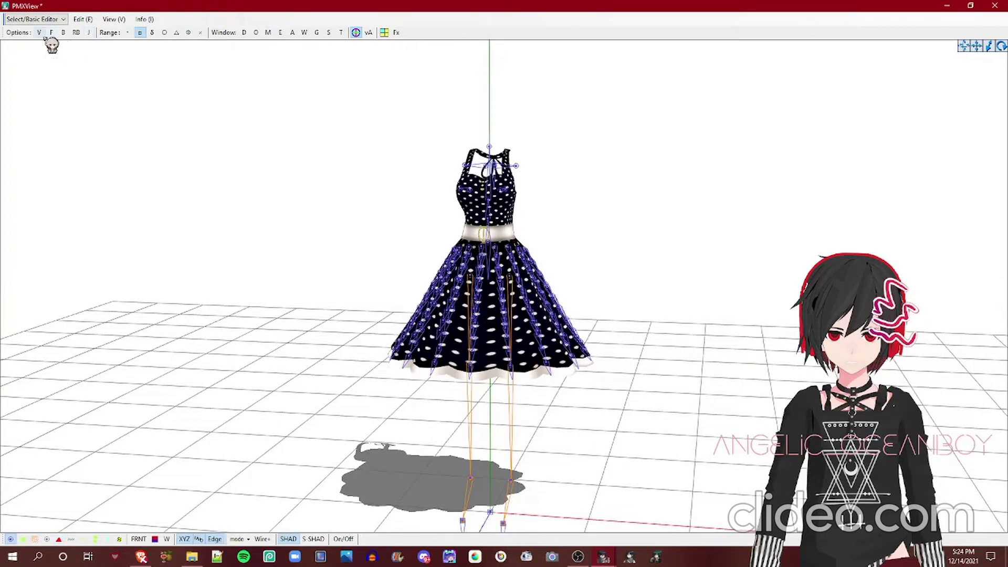
pyautogui.scroll(1, 205, 257)
pyautogui.click(23, 539)
pyautogui.scroll(3, 118, 524)
pyautogui.moveTo(662, 245); pyautogui.dragTo(620, 245, button='right')
pyautogui.scroll(4, 633, 229)
pyautogui.scroll(-4, 651, 241)
pyautogui.scroll(2, 621, 246)
pyautogui.scroll(-4, 589, 220)
# Box-select the dress's vertices, inspect them from another side and clear the selection.
pyautogui.moveTo(250, 146); pyautogui.dragTo(906, 441)
pyautogui.scroll(-2, 679, 416)
pyautogui.moveTo(679, 416); pyautogui.dragTo(612, 420, button='right')
pyautogui.scroll(3, 613, 420)
pyautogui.scroll(2, 537, 214)
pyautogui.moveTo(613, 292); pyautogui.dragTo(308, 119, button='right')
pyautogui.scroll(-2, 462, 137)
pyautogui.moveTo(246, 105); pyautogui.dragTo(333, 176)
pyautogui.scroll(5, 340, 182)
pyautogui.scroll(-3, 466, 296)
pyautogui.scroll(-2, 466, 297)
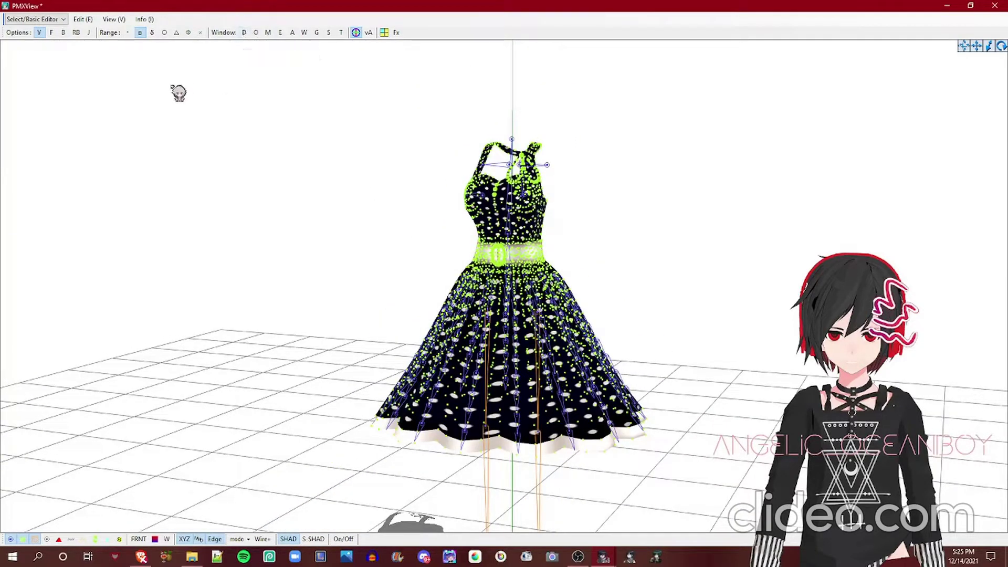
# Box-select all of the dress's vertices again and inspect the skirt up close.
pyautogui.moveTo(170, 88); pyautogui.dragTo(982, 547)
pyautogui.moveTo(971, 525); pyautogui.dragTo(764, 374, button='right')
pyautogui.moveTo(619, 161); pyautogui.dragTo(622, 115, button='right')
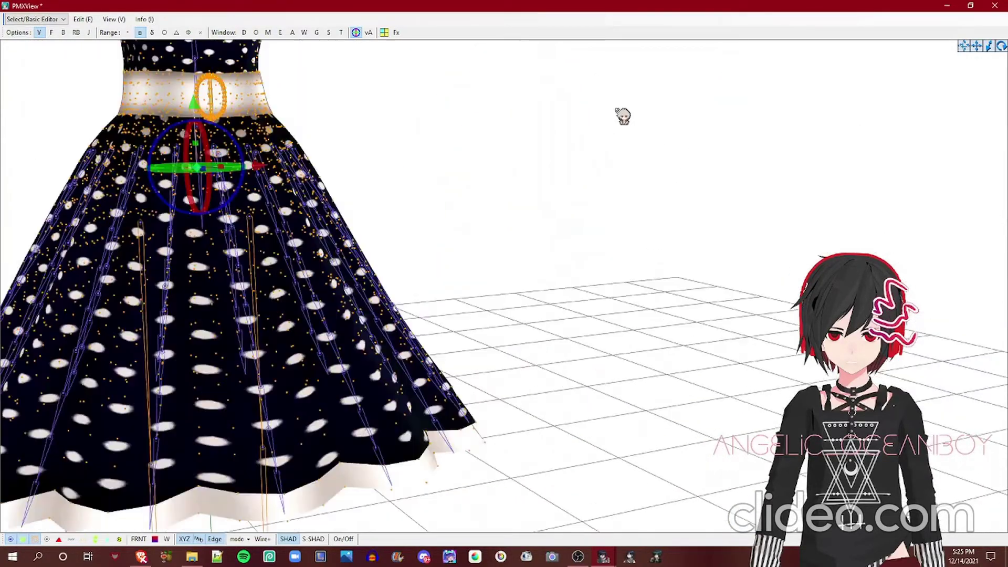
# Enable vertex and face selection together and box-select the dress from the mid-bodice down to the hem.
pyautogui.click(52, 32)
pyautogui.scroll(-5, 52, 79)
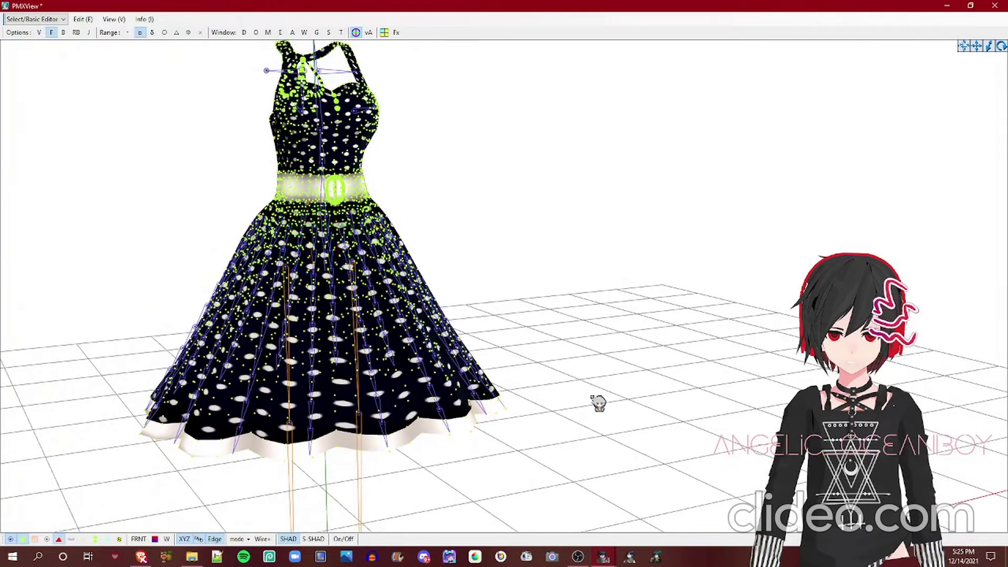
pyautogui.scroll(1, 37, 55)
pyautogui.click(40, 32)
pyautogui.scroll(-1, 170, 177)
pyautogui.moveTo(131, 137); pyautogui.dragTo(1007, 532)
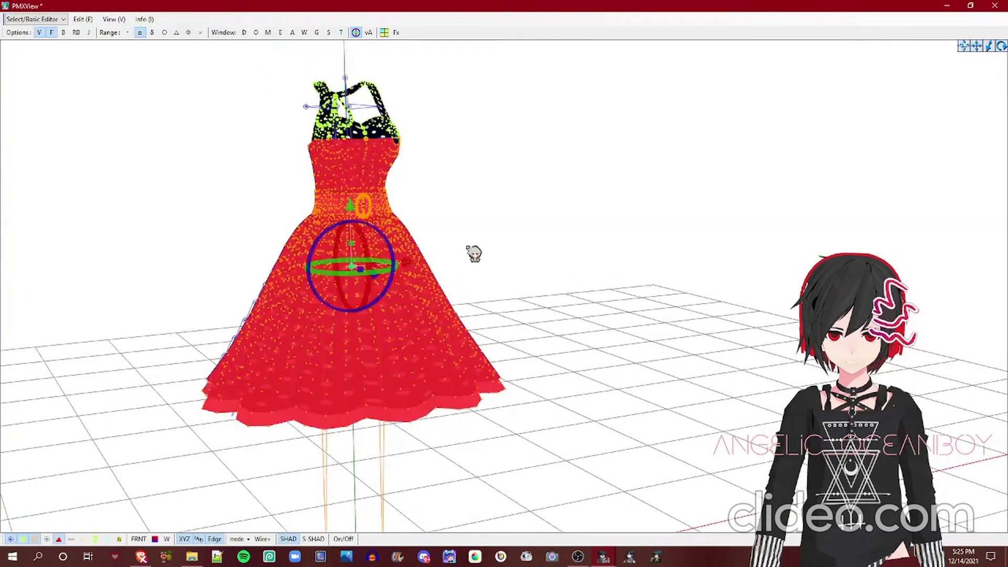
# Examine the selected faces and vertices around the dress's bodice and waist.
pyautogui.moveTo(478, 248); pyautogui.dragTo(493, 257, button='right')
pyautogui.scroll(2, 493, 258)
pyautogui.moveTo(493, 257); pyautogui.dragTo(517, 263, button='middle')
pyautogui.scroll(3, 615, 262)
pyautogui.moveTo(615, 263); pyautogui.dragTo(663, 257, button='right')
pyautogui.scroll(-1, 653, 251)
pyautogui.scroll(1, 663, 256)
pyautogui.scroll(-3, 711, 265)
pyautogui.scroll(3, 711, 266)
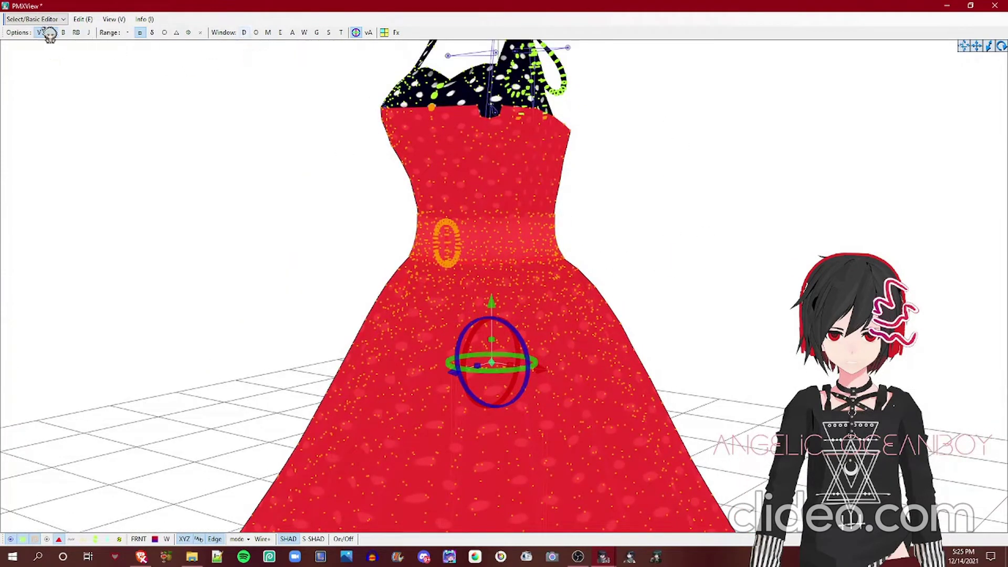
# Switch the selection target to bones and look at the bones around the waist.
pyautogui.click(63, 33)
pyautogui.scroll(3, 501, 257)
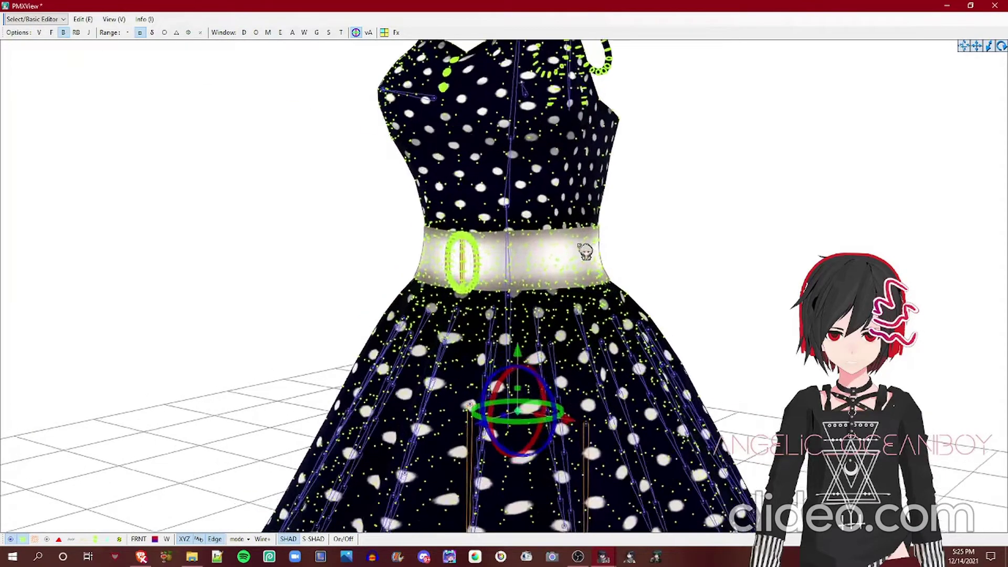
pyautogui.scroll(2, 501, 258)
pyautogui.scroll(-3, 563, 256)
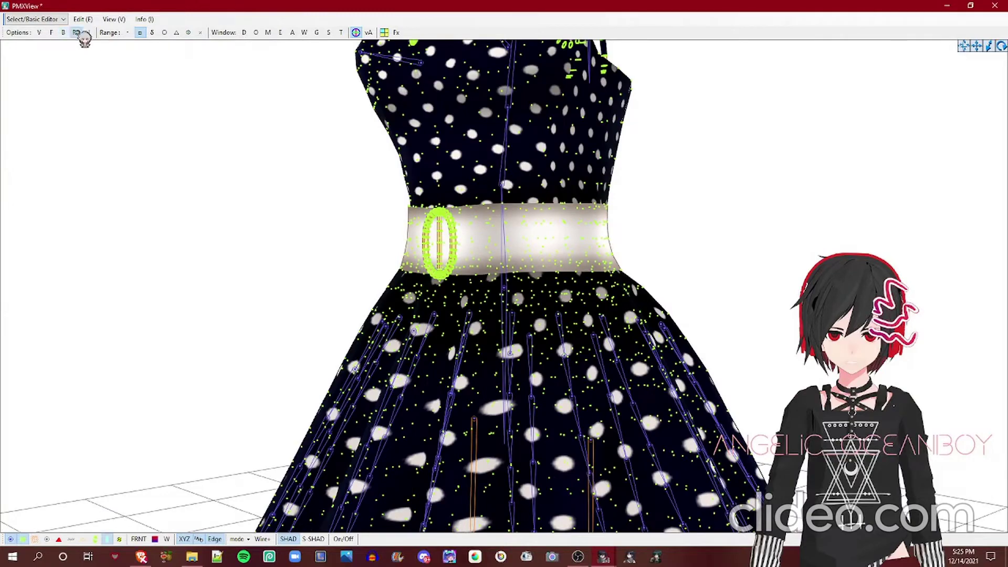
# Switch to rigid bodies, examine them around the dress and turn them off again.
pyautogui.click(76, 32)
pyautogui.scroll(-3, 295, 187)
pyautogui.scroll(3, 447, 171)
pyautogui.moveTo(448, 172); pyautogui.dragTo(441, 184, button='right')
pyautogui.moveTo(441, 184); pyautogui.dragTo(560, 289, button='middle')
pyautogui.scroll(1, 560, 289)
pyautogui.scroll(-3, 510, 225)
pyautogui.moveTo(511, 225); pyautogui.dragTo(502, 209, button='middle')
pyautogui.scroll(-3, 581, 234)
pyautogui.moveTo(581, 234); pyautogui.dragTo(590, 239, button='right')
pyautogui.scroll(1, 592, 239)
pyautogui.click(79, 34)
# Show the joints on the dress's skirt, examine them and hide them again.
pyautogui.click(90, 33)
pyautogui.moveTo(299, 111); pyautogui.dragTo(309, 120, button='right')
pyautogui.scroll(5, 309, 120)
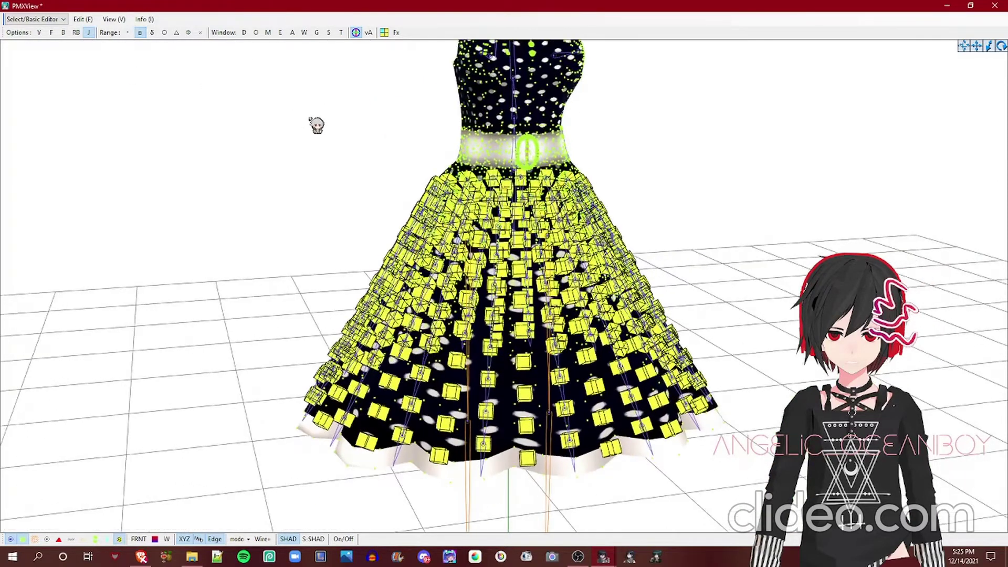
pyautogui.scroll(-4, 409, 142)
pyautogui.scroll(3, 405, 151)
pyautogui.click(89, 32)
pyautogui.scroll(-2, 330, 99)
pyautogui.scroll(3, 100, 47)
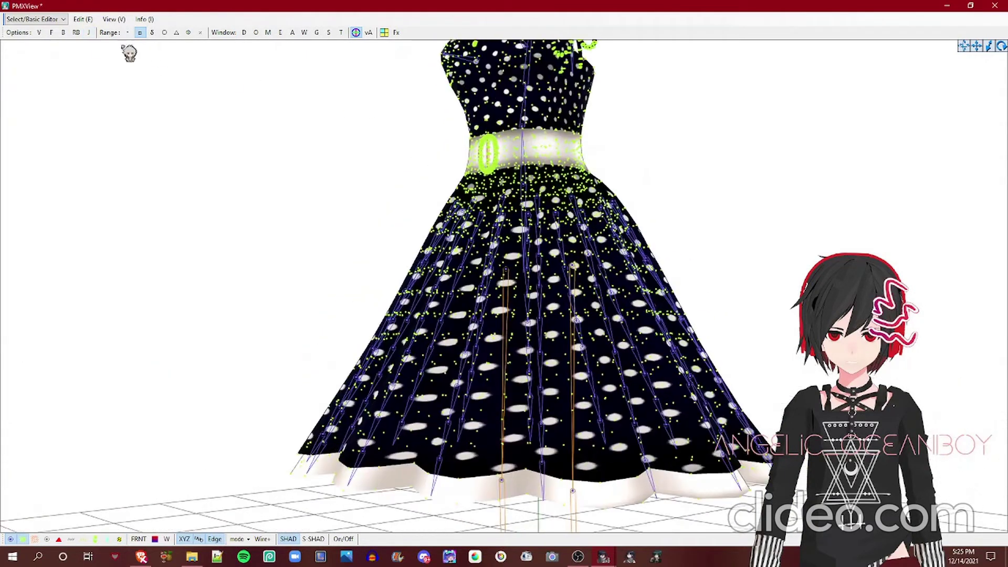
# Using single-point vertex selection, pull one vertex at the belt's upper edge out of place and undo the move.
pyautogui.scroll(4, 462, 115)
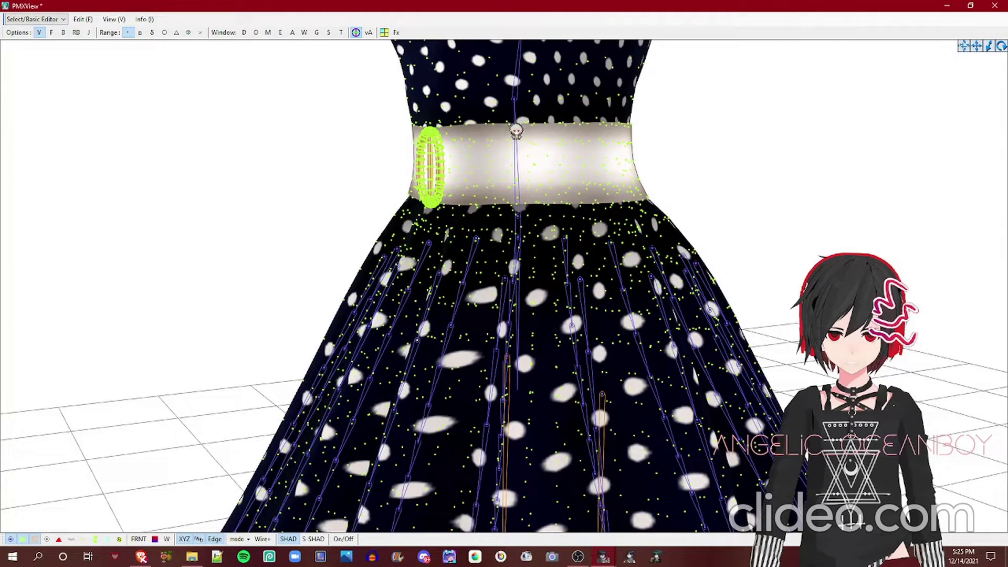
pyautogui.click(511, 125)
pyautogui.moveTo(509, 124); pyautogui.dragTo(566, 160)
pyautogui.moveTo(566, 160); pyautogui.dragTo(718, 168, button='right')
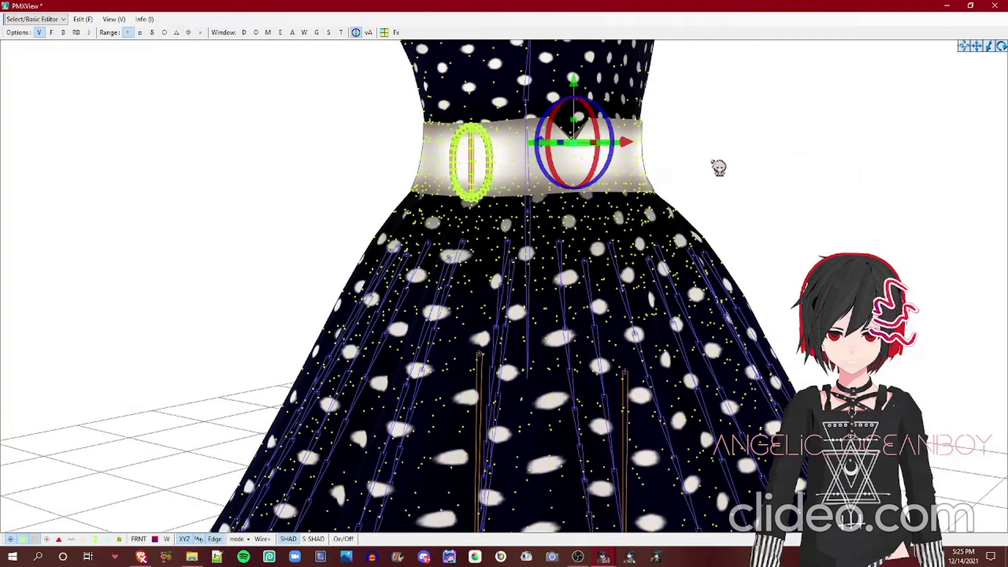
pyautogui.hotkey('ctrl', 'z')
pyautogui.moveTo(697, 216); pyautogui.dragTo(725, 214, button='right')
pyautogui.scroll(-3, 726, 214)
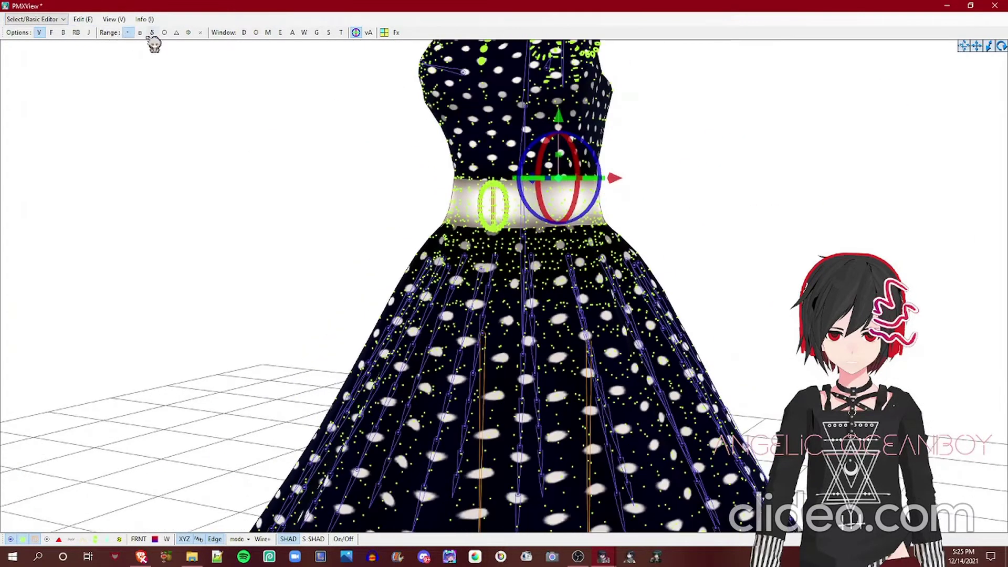
# Switch to the rectangular selection range and box-select the dress's vertices.
pyautogui.scroll(-10, 268, 153)
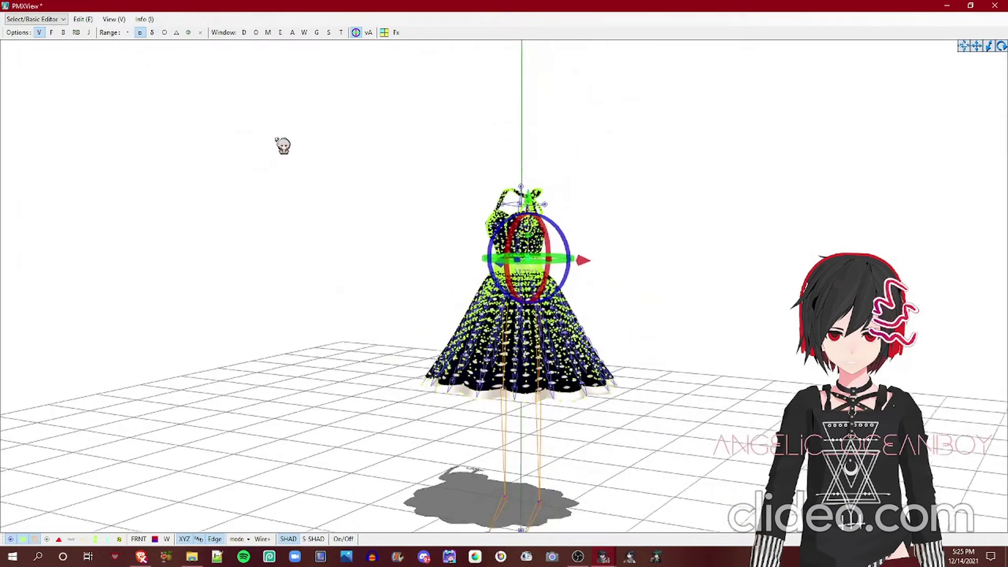
pyautogui.scroll(1, 274, 138)
pyautogui.moveTo(274, 137); pyautogui.dragTo(236, 90, button='right')
pyautogui.moveTo(25, 94); pyautogui.dragTo(645, 452)
pyautogui.rightClick(494, 284)
pyautogui.moveTo(759, 68); pyautogui.dragTo(634, 79, button='right')
pyautogui.scroll(1, 634, 79)
# Use the freehand lasso range to select the vertices on one half of the dress.
pyautogui.moveTo(344, 73)
pyautogui.mouseDown()
pyautogui.moveTo(808, 163)
pyautogui.moveTo(934, 270)
pyautogui.moveTo(935, 407)
pyautogui.mouseUp()
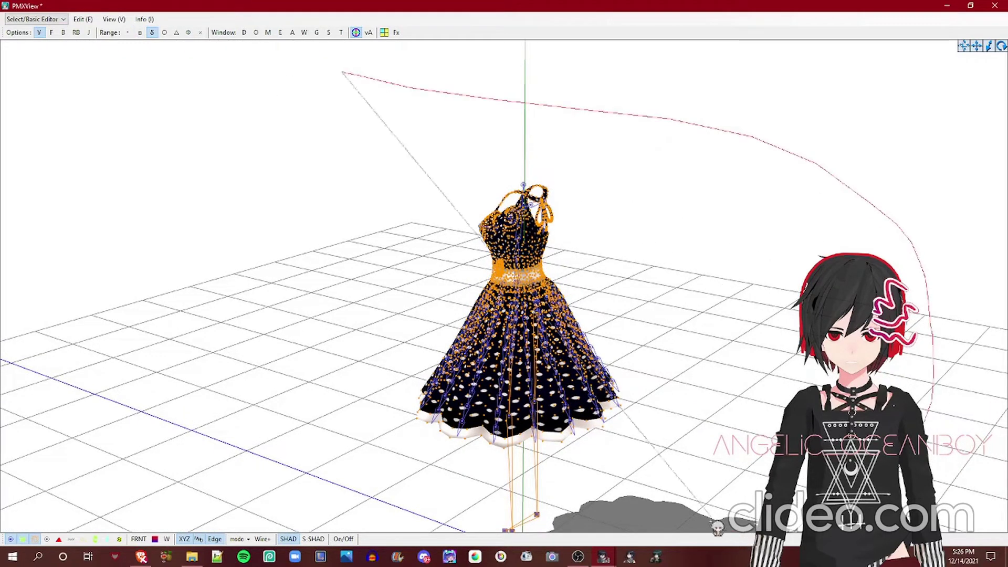
pyautogui.moveTo(674, 463); pyautogui.dragTo(567, 349)
pyautogui.moveTo(414, 148); pyautogui.dragTo(418, 150)
pyautogui.moveTo(656, 218)
pyautogui.mouseDown(button='right')
pyautogui.moveTo(799, 220)
pyautogui.moveTo(581, 219)
pyautogui.moveTo(497, 258)
pyautogui.mouseUp(button='right')
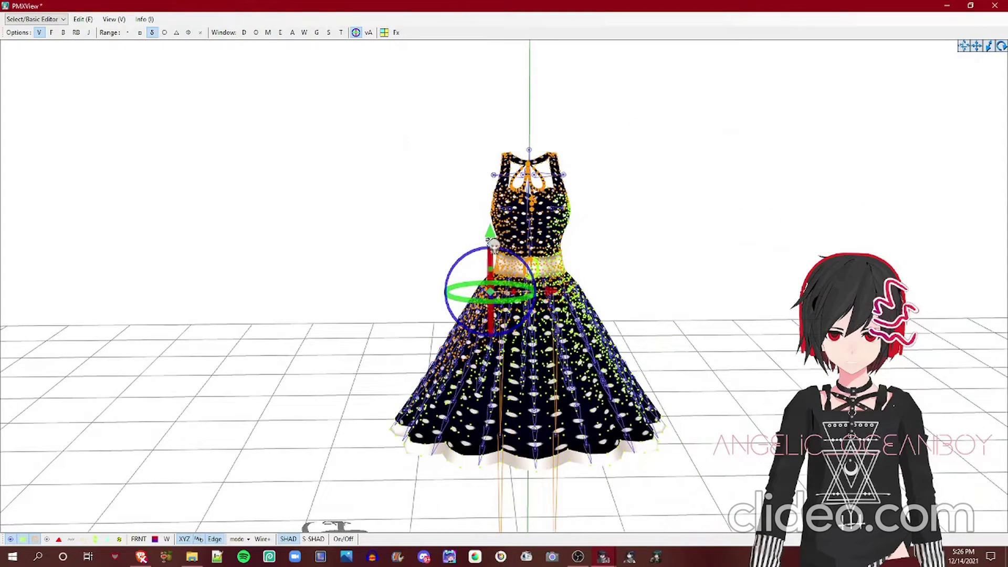
# Switch to the round selection range, add vertices on the bodice, belt and skirt to the selection, and deselect a patch on the skirt.
pyautogui.click(166, 115)
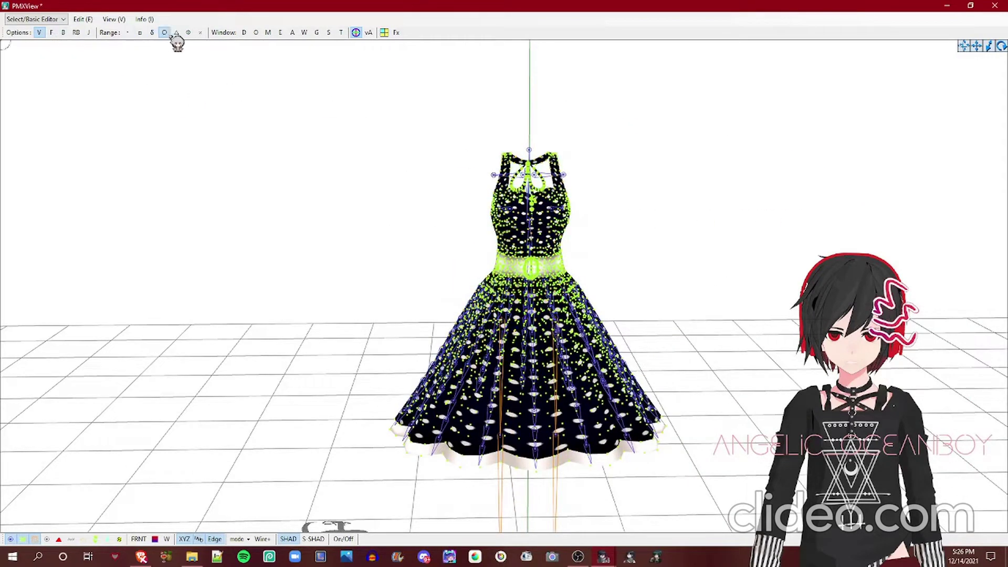
pyautogui.scroll(5, 573, 256)
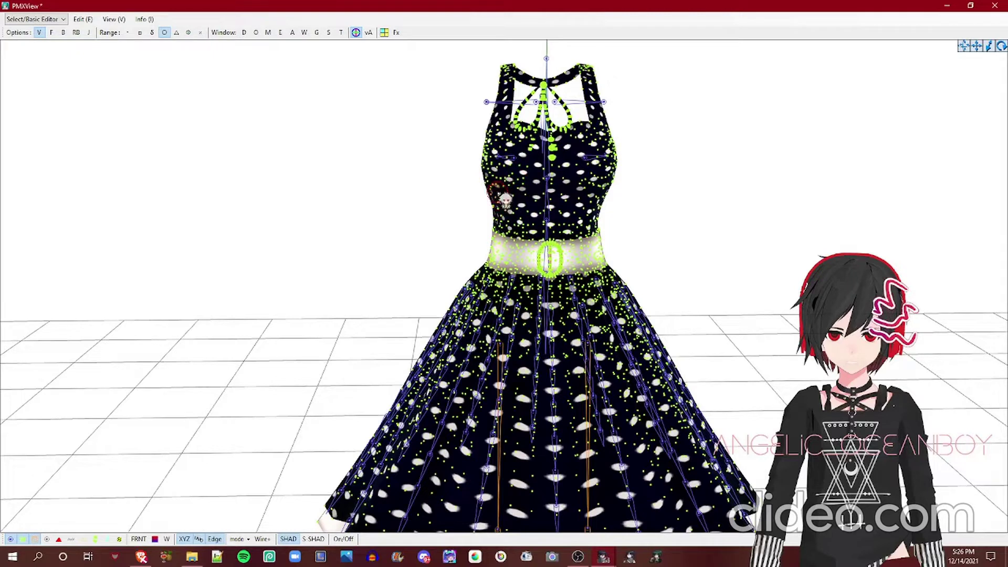
pyautogui.click(503, 196)
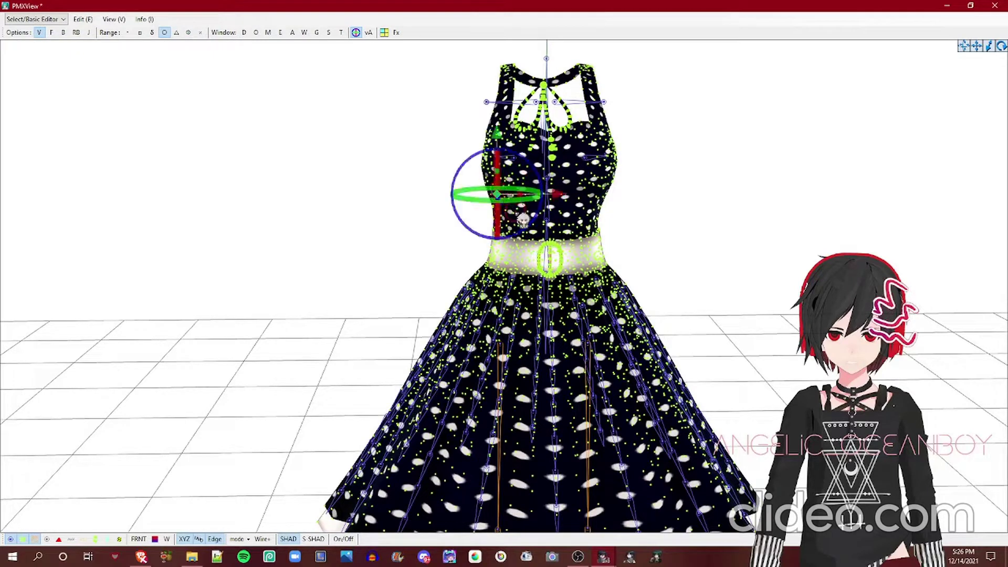
pyautogui.keyDown('shift'); pyautogui.click(510, 216); pyautogui.keyUp('shift')
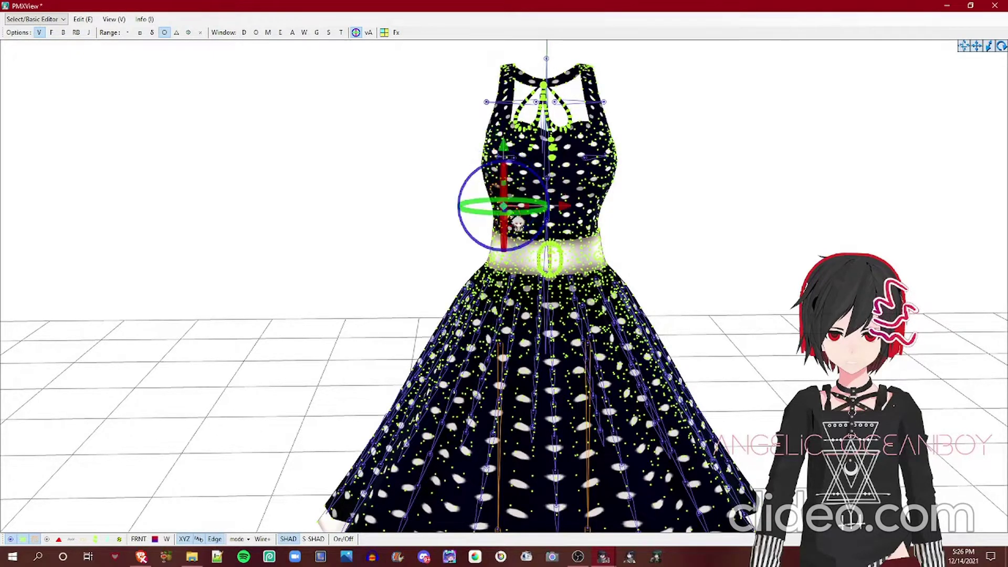
pyautogui.keyDown('shift'); pyautogui.click(527, 254); pyautogui.keyUp('shift')
pyautogui.keyDown('shift'); pyautogui.click(556, 299); pyautogui.keyUp('shift')
pyautogui.keyDown('shift'); pyautogui.click(511, 326); pyautogui.keyUp('shift')
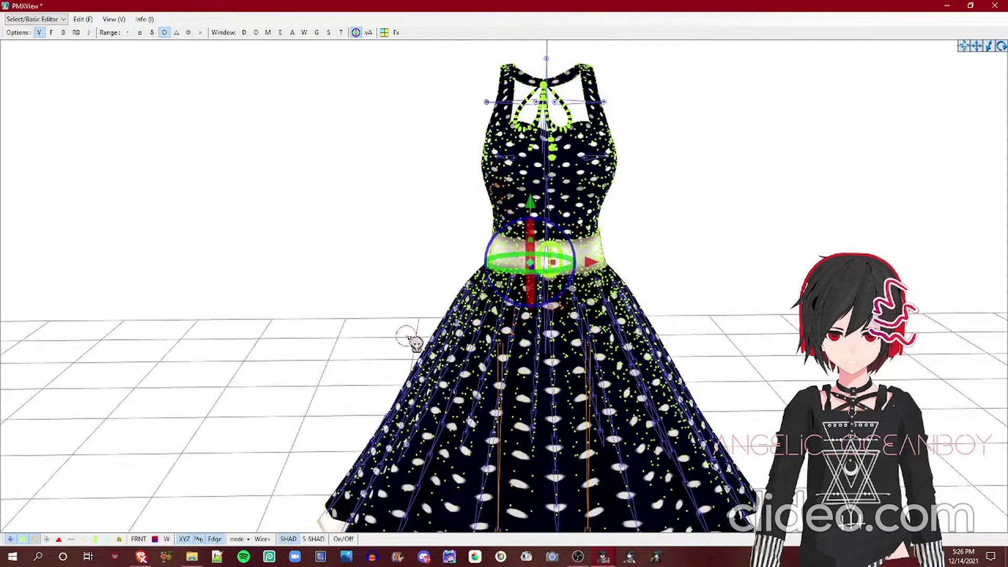
pyautogui.keyDown('shift'); pyautogui.click(471, 351); pyautogui.keyUp('shift')
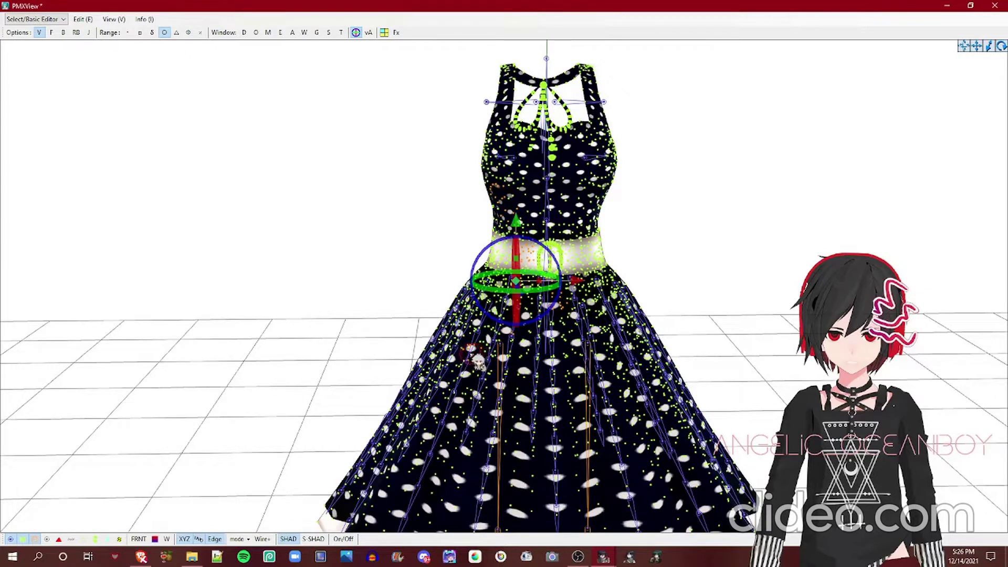
pyautogui.keyDown('ctrl'); pyautogui.click(472, 353); pyautogui.keyUp('ctrl')
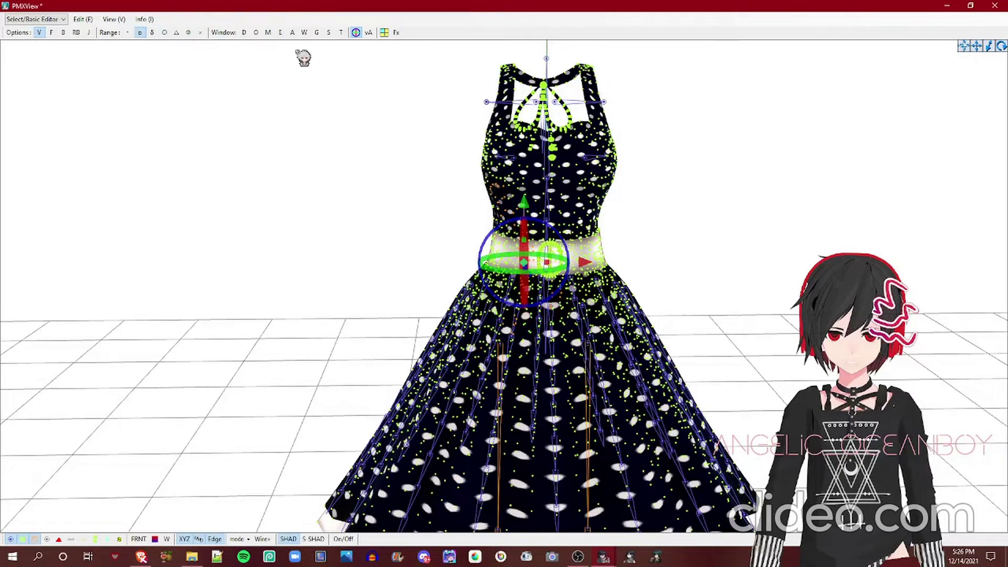
# Return to the rectangular selection range, box-select the dress's vertices from different view angles and clear the selection.
pyautogui.moveTo(305, 52); pyautogui.dragTo(756, 530)
pyautogui.scroll(-4, 572, 400)
pyautogui.moveTo(572, 400); pyautogui.dragTo(564, 356, button='middle')
pyautogui.scroll(3, 347, 290)
pyautogui.moveTo(291, 322); pyautogui.dragTo(756, 530)
pyautogui.scroll(3, 580, 322)
pyautogui.scroll(-4, 514, 315)
pyautogui.moveTo(473, 301); pyautogui.dragTo(456, 274, button='right')
pyautogui.scroll(3, 457, 275)
pyautogui.moveTo(29, 115); pyautogui.dragTo(117, 244)
pyautogui.moveTo(80, 215); pyautogui.dragTo(224, 336)
pyautogui.moveTo(412, 171); pyautogui.dragTo(382, 177, button='middle')
pyautogui.scroll(-2, 497, 169)
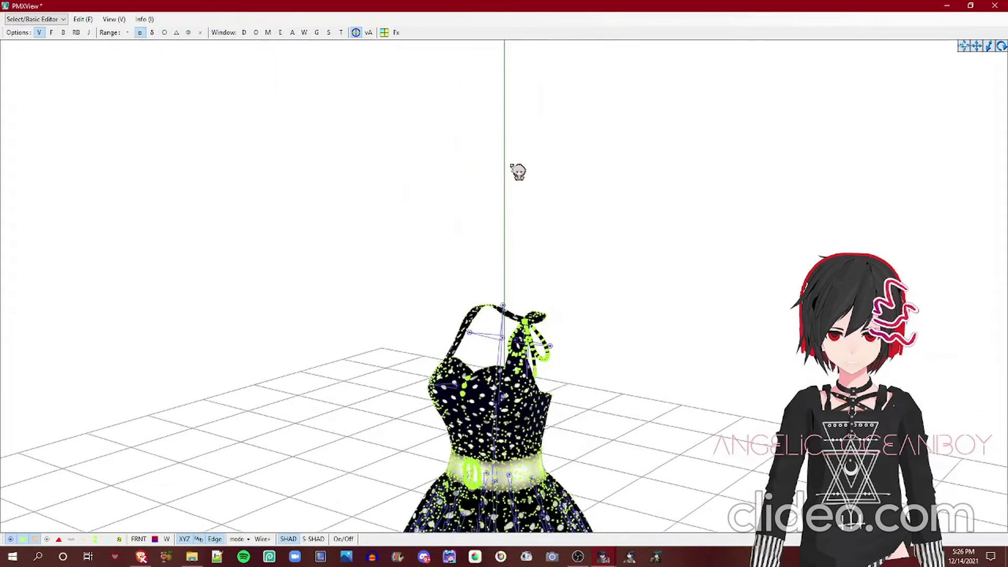
pyautogui.moveTo(507, 159); pyautogui.dragTo(443, 100, button='right')
pyautogui.scroll(3, 528, 148)
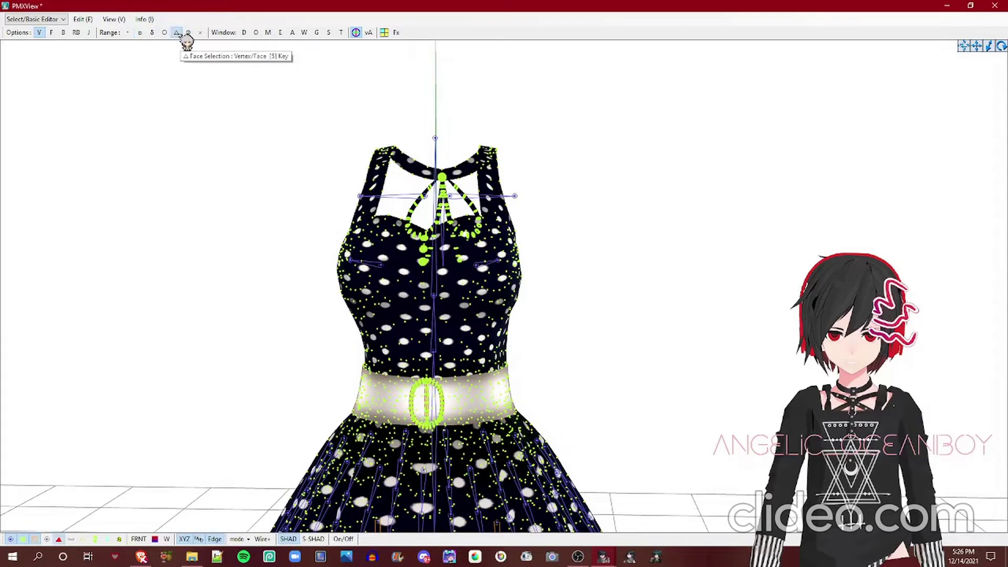
# Switch to the face selection range with faces as an additional target and pick single faces on the bodice.
pyautogui.scroll(3, 410, 292)
pyautogui.click(436, 276)
pyautogui.click(500, 356)
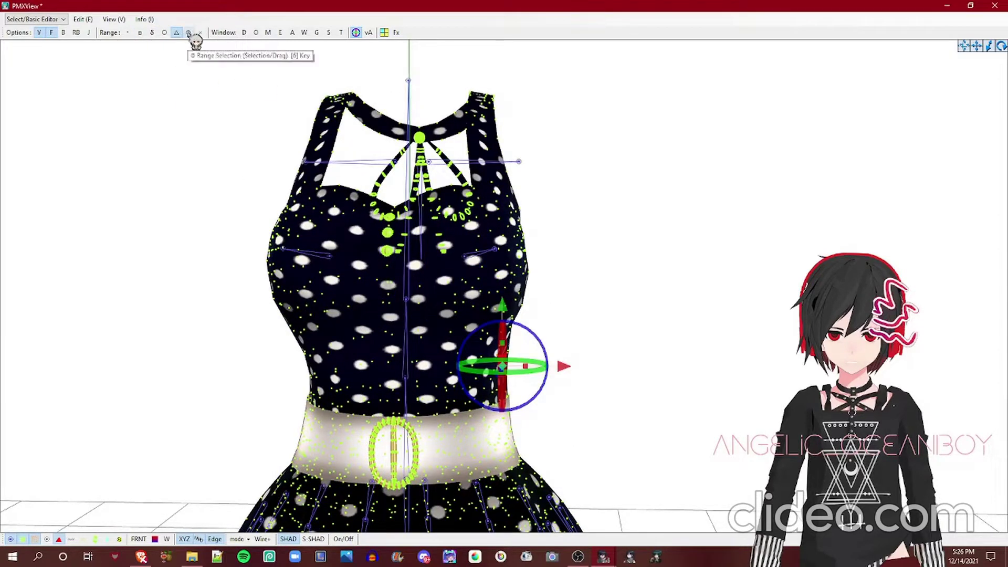
# Switch to the circle selection/drag range, try dragging vertices of the dress out of place and undo the move.
pyautogui.click(340, 235)
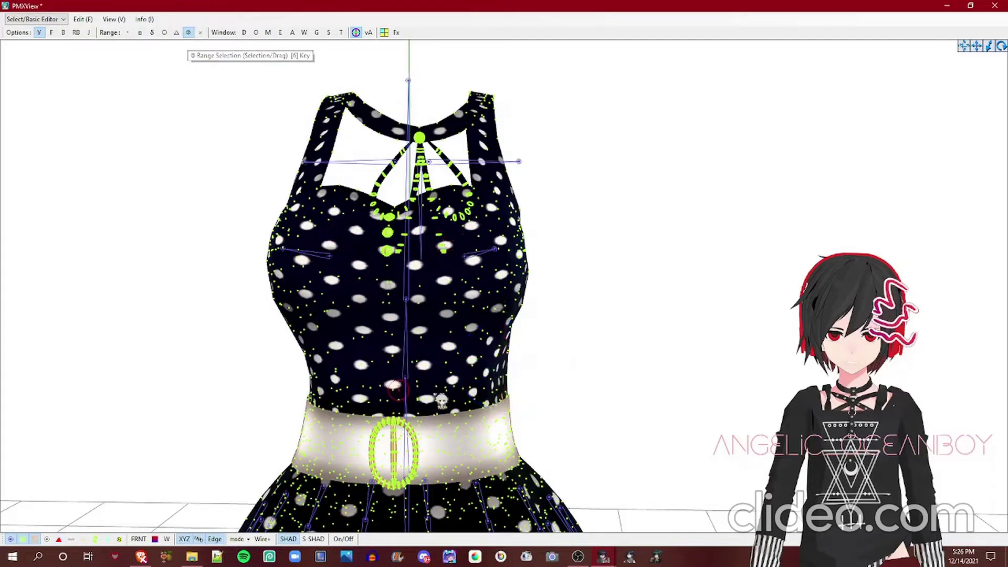
pyautogui.click(398, 389)
pyautogui.click(452, 402)
pyautogui.scroll(-3, 525, 419)
pyautogui.click(559, 437)
pyautogui.click(550, 435)
pyautogui.moveTo(607, 441); pyautogui.dragTo(744, 486)
pyautogui.hotkey('ctrl', 'z')
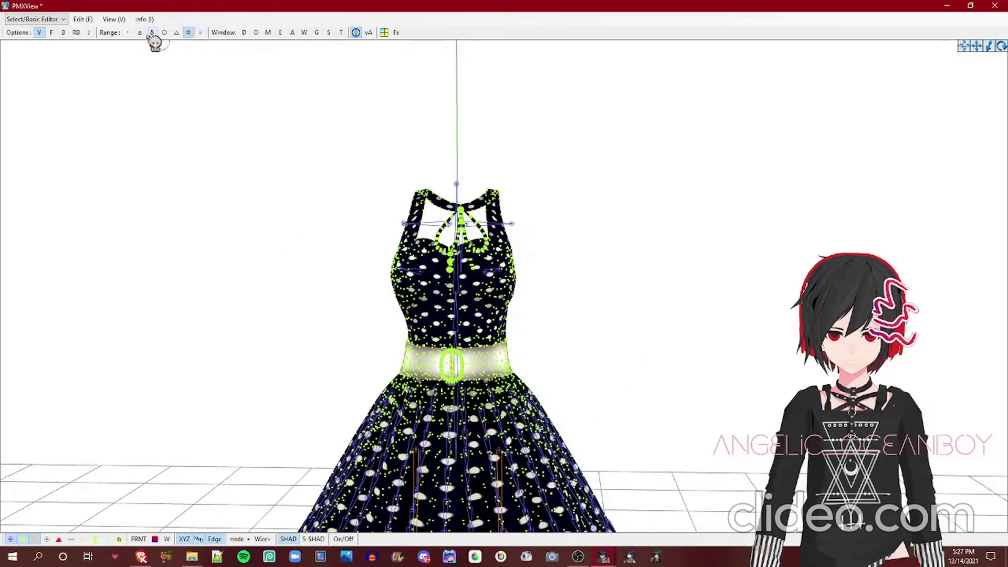
# Return to the rectangular selection range and set the view's background color to a dark red in the display settings.
pyautogui.scroll(5, 292, 96)
pyautogui.scroll(-3, 287, 79)
pyautogui.moveTo(286, 79); pyautogui.dragTo(288, 77, button='right')
pyautogui.scroll(2, 289, 77)
pyautogui.click(246, 32)
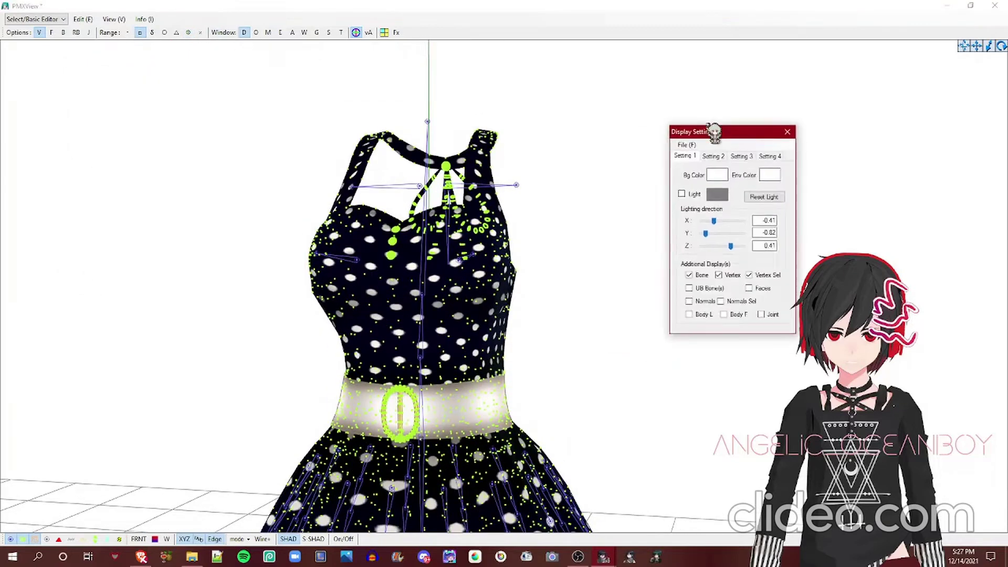
pyautogui.moveTo(711, 122); pyautogui.dragTo(704, 113)
pyautogui.click(709, 153)
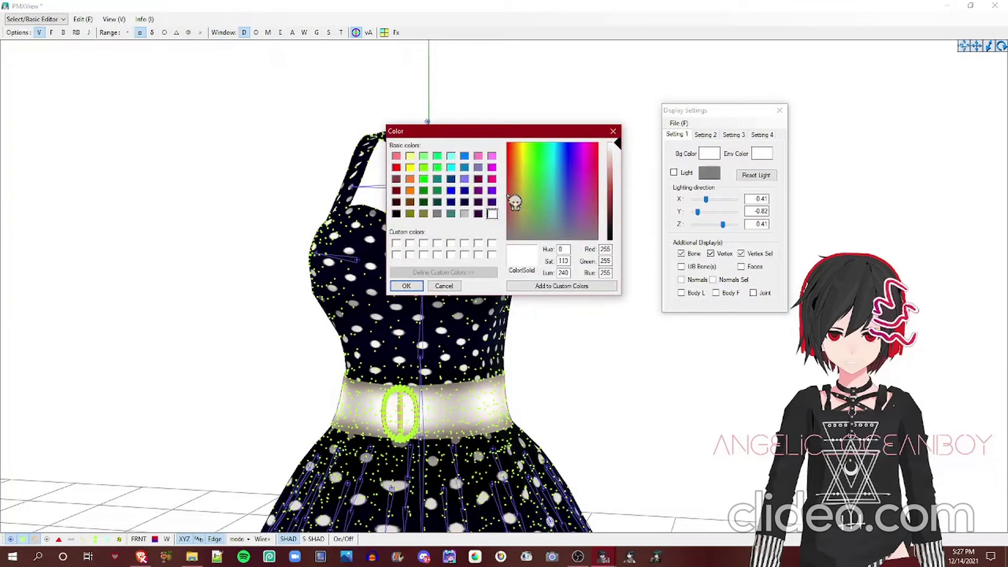
pyautogui.moveTo(614, 185); pyautogui.dragTo(618, 207)
pyautogui.click(409, 286)
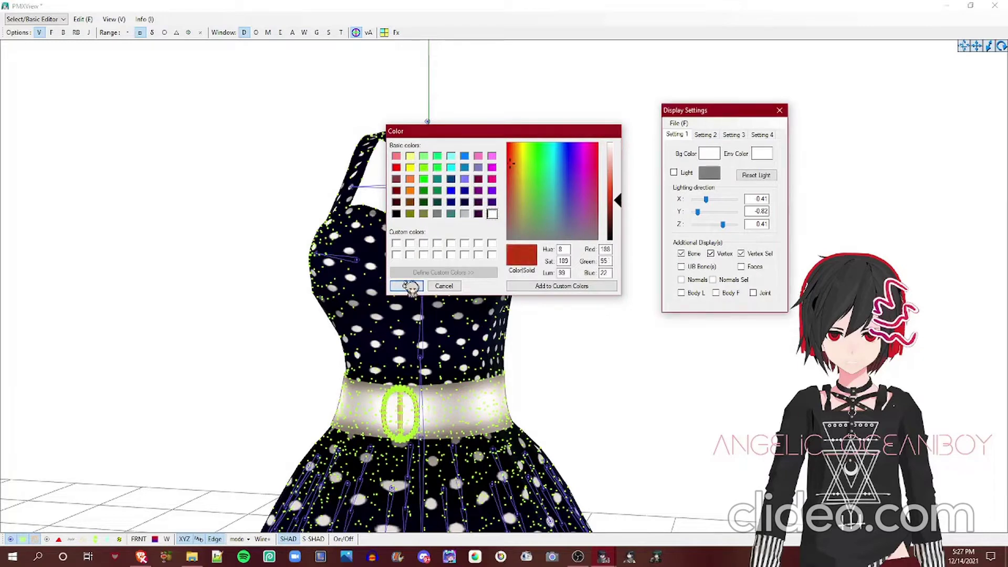
pyautogui.scroll(-3, 416, 291)
pyautogui.scroll(2, 433, 192)
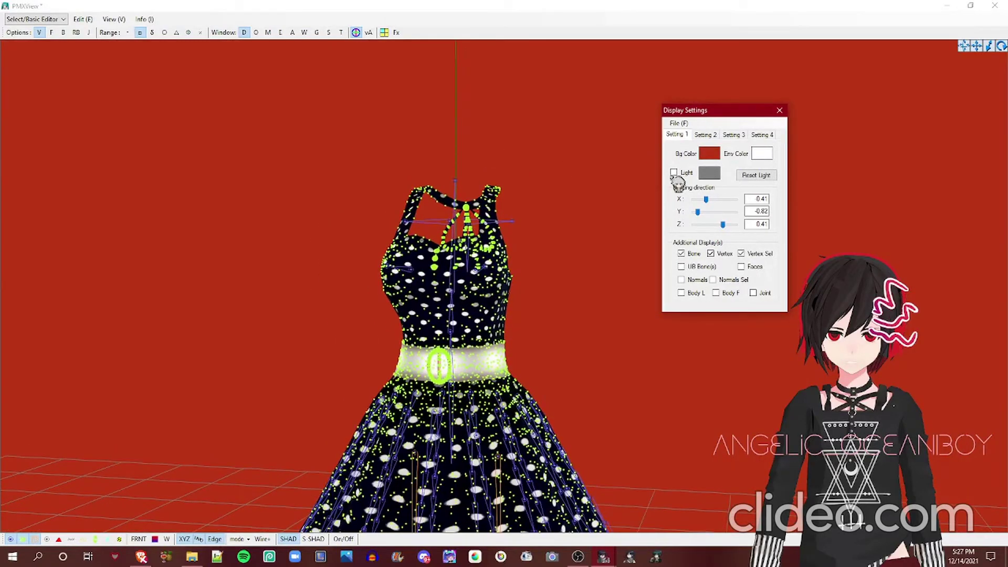
# Try a crimson environment color on the dress, examine its effect up close and restore the color to white.
pyautogui.click(762, 154)
pyautogui.click(509, 165)
pyautogui.moveTo(619, 160); pyautogui.dragTo(619, 185)
pyautogui.click(414, 286)
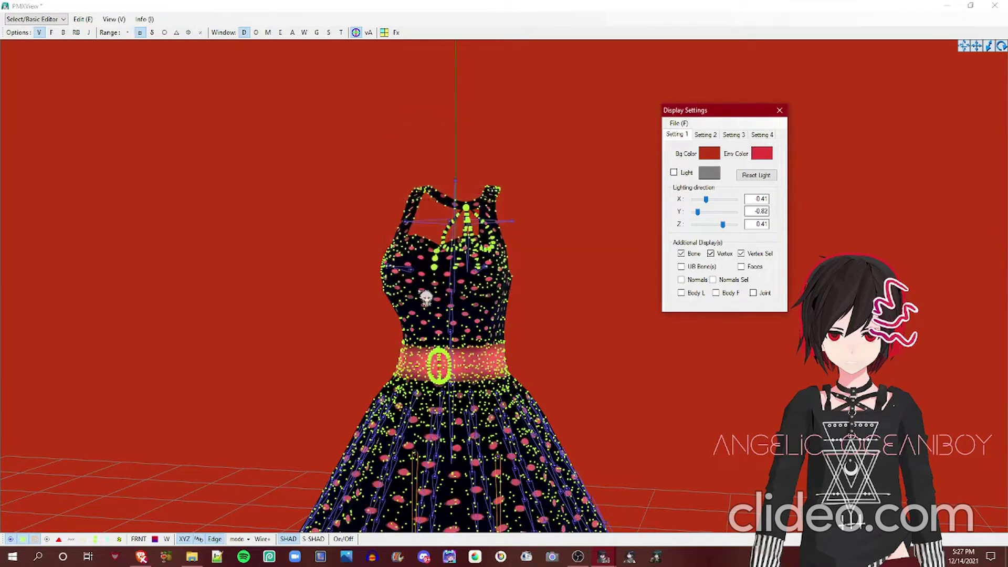
pyautogui.scroll(10, 521, 295)
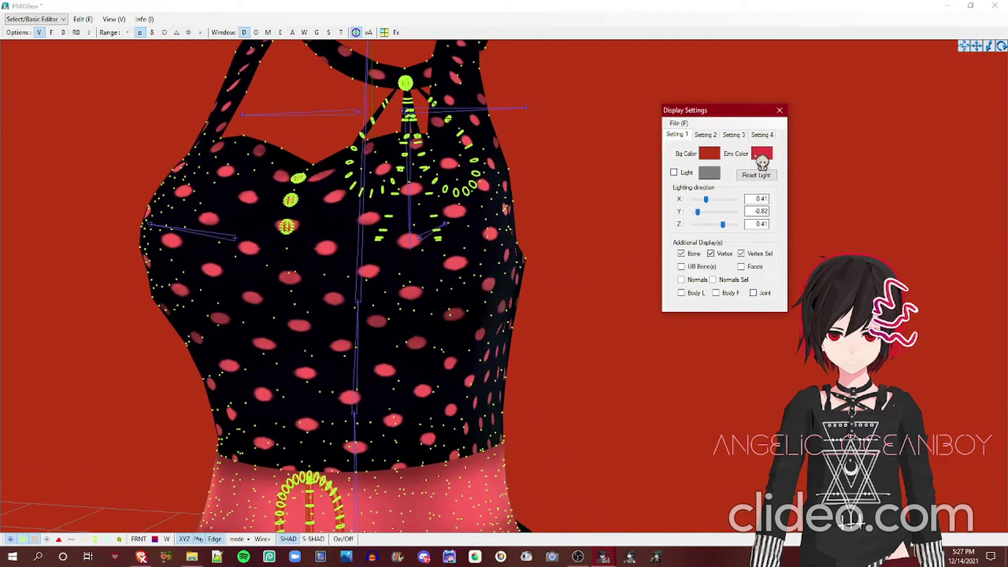
pyautogui.click(762, 154)
pyautogui.moveTo(620, 187); pyautogui.dragTo(618, 143)
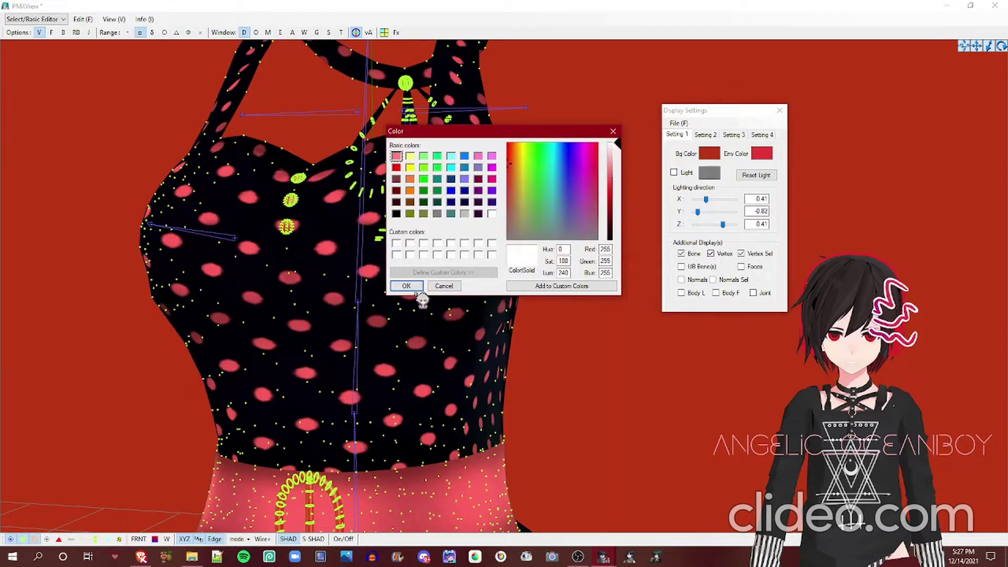
pyautogui.click(418, 287)
pyautogui.scroll(-10, 423, 292)
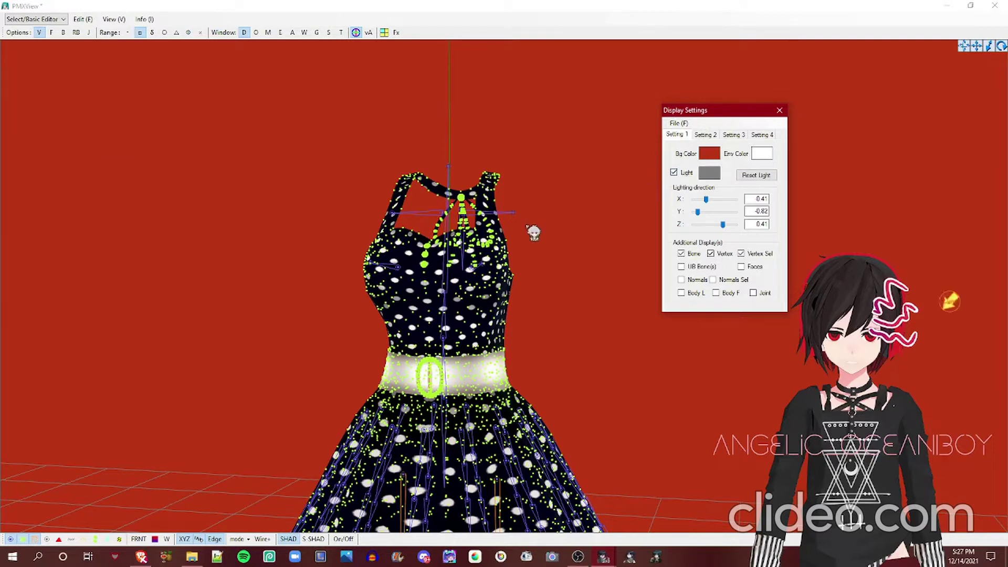
# Toggle the light and the vertex display off and on for comparison, and hide the bones.
pyautogui.click(674, 172)
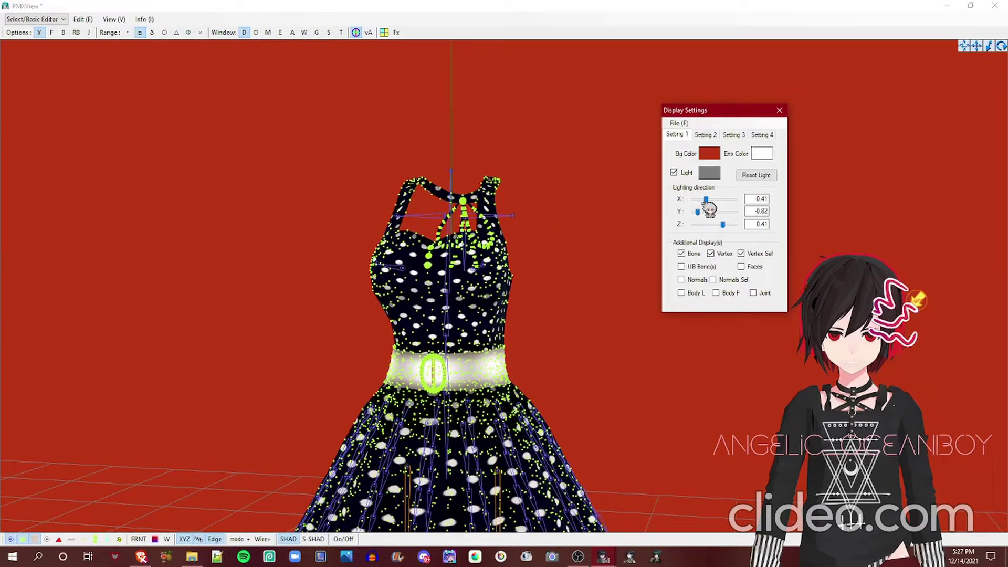
pyautogui.click(674, 173)
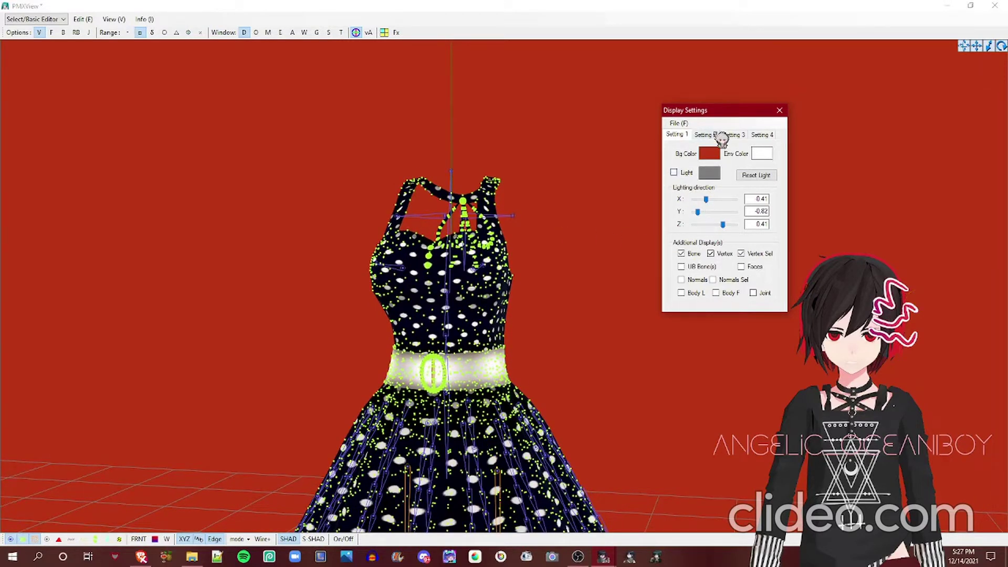
pyautogui.click(682, 253)
pyautogui.click(681, 254)
pyautogui.click(682, 253)
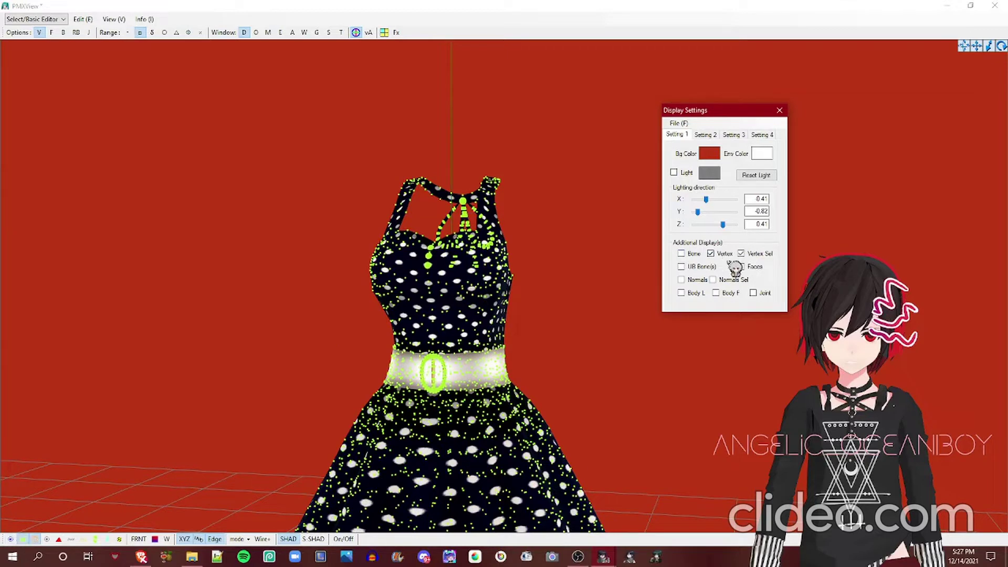
pyautogui.click(711, 253)
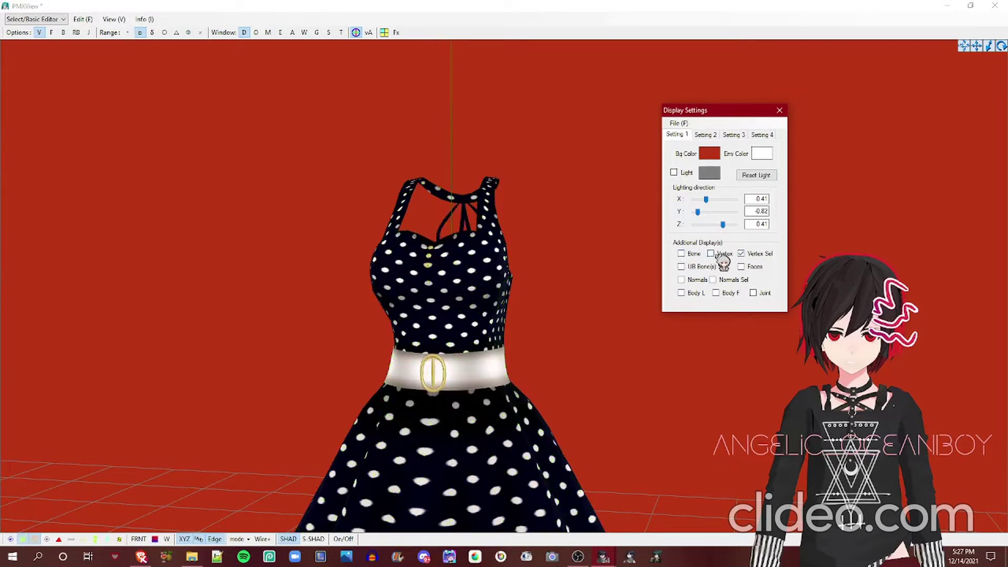
pyautogui.click(717, 255)
# Set the perspective's View Y to 70 and the display format to Flat with the Wire+ overlay.
pyautogui.click(708, 136)
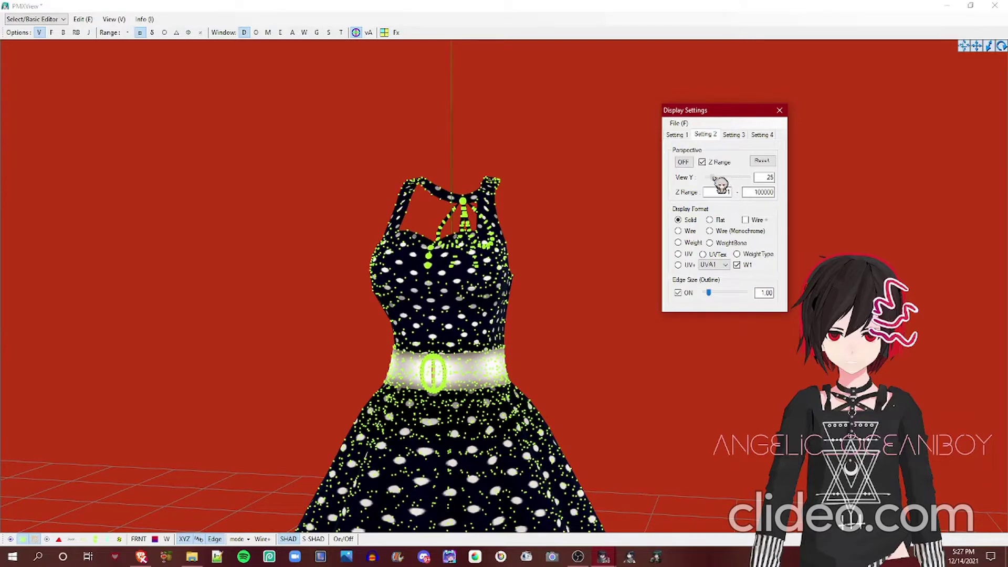
pyautogui.moveTo(720, 182)
pyautogui.mouseDown()
pyautogui.moveTo(735, 180)
pyautogui.moveTo(705, 177)
pyautogui.moveTo(735, 190)
pyautogui.moveTo(723, 182)
pyautogui.mouseUp()
pyautogui.click(717, 220)
pyautogui.click(752, 221)
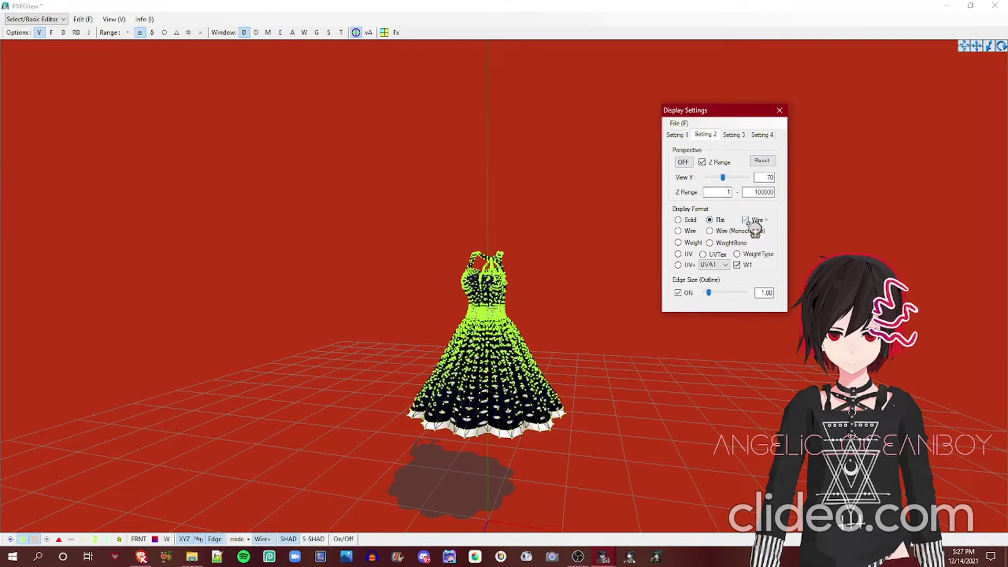
# Look through the display options on the Setting 3 and Setting 4 pages and close the display settings.
pyautogui.click(738, 135)
pyautogui.scroll(3, 601, 229)
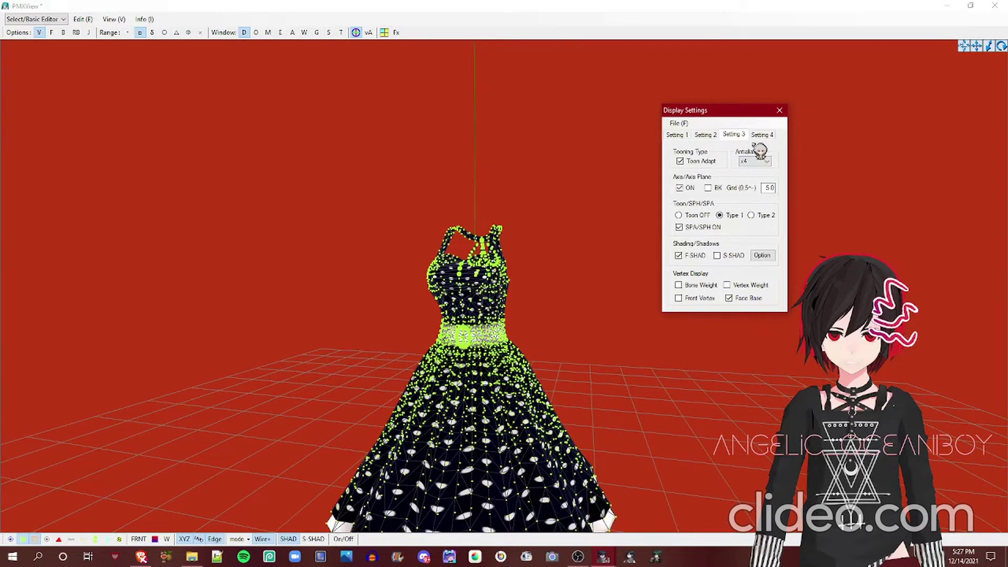
pyautogui.click(762, 135)
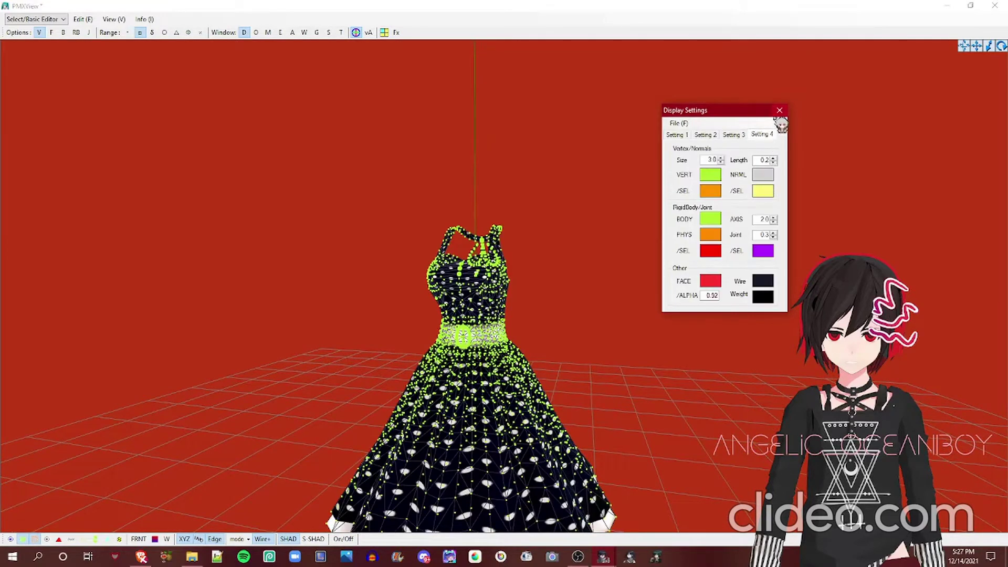
pyautogui.click(778, 110)
# Turn off the wireframe overlay and toggle the ground shadow, leaving it on.
pyautogui.moveTo(161, 351); pyautogui.dragTo(607, 231, button='right')
pyautogui.scroll(-5, 614, 234)
pyautogui.moveTo(637, 273); pyautogui.dragTo(525, 247, button='right')
pyautogui.scroll(2, 525, 247)
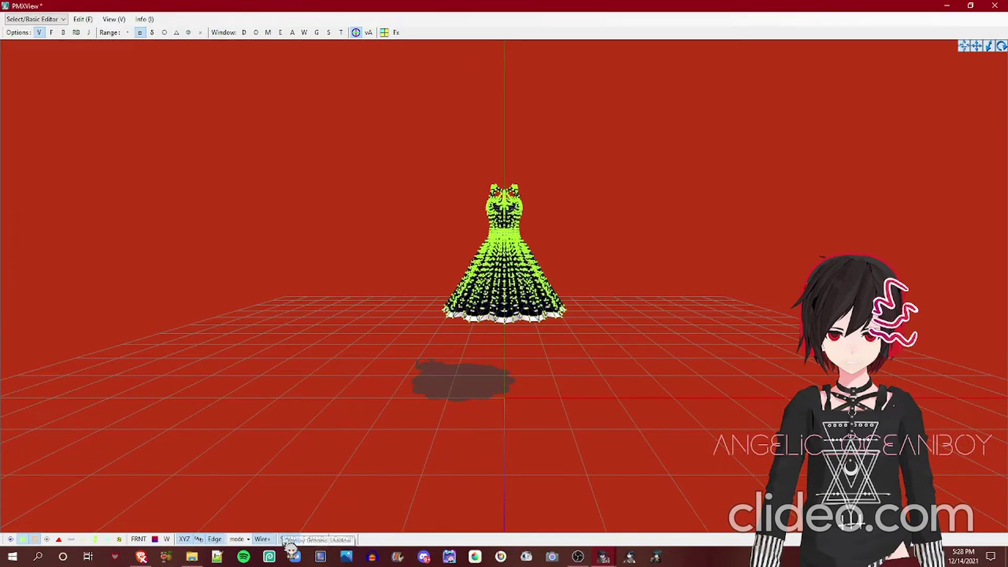
pyautogui.click(289, 539)
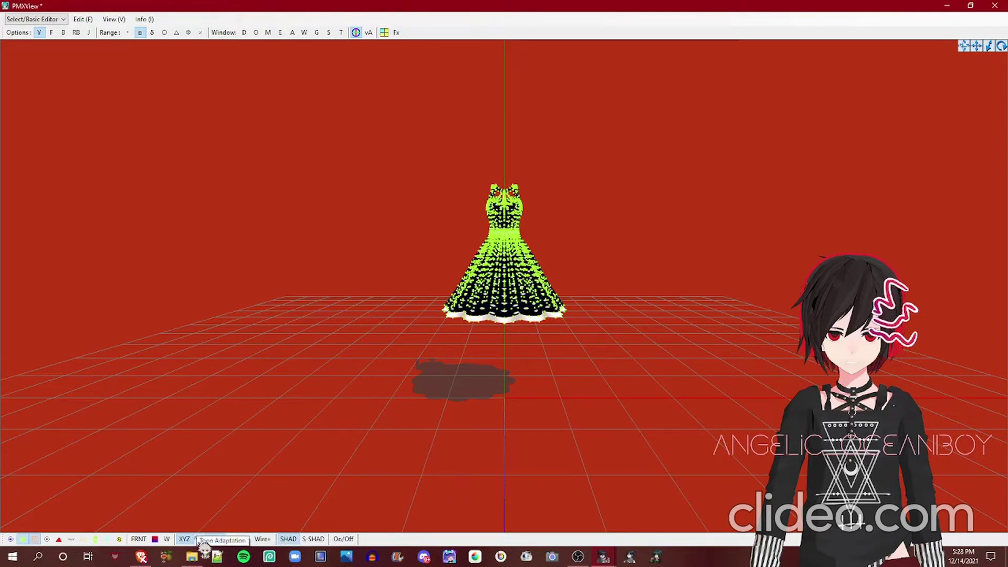
pyautogui.click(291, 540)
pyautogui.click(291, 540)
pyautogui.moveTo(431, 439); pyautogui.dragTo(433, 455, button='middle')
pyautogui.scroll(3, 434, 456)
pyautogui.scroll(3, 434, 455)
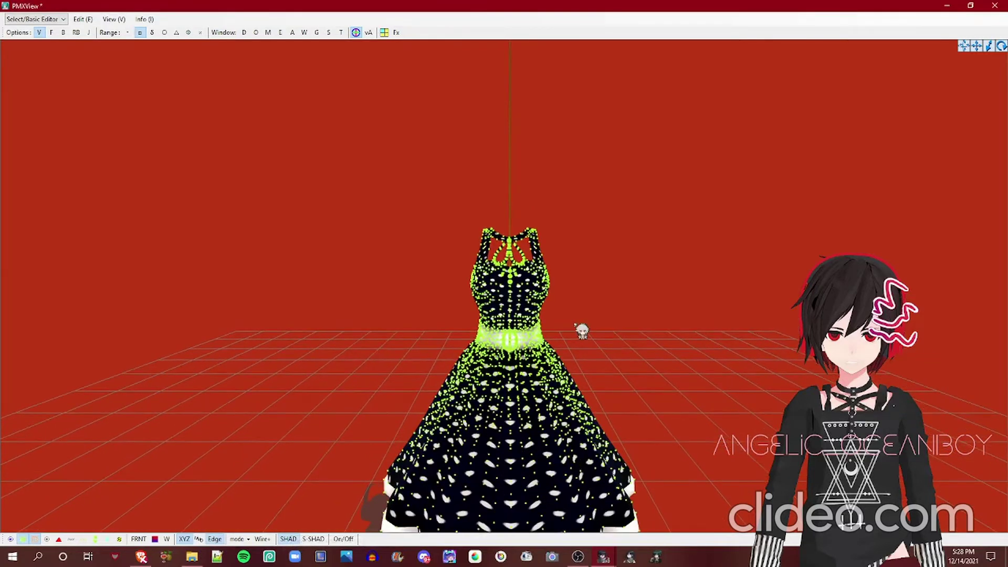
pyautogui.moveTo(571, 324); pyautogui.dragTo(527, 326, button='right')
# Reset the view's perspective to its default in the display settings and close them.
pyautogui.click(244, 32)
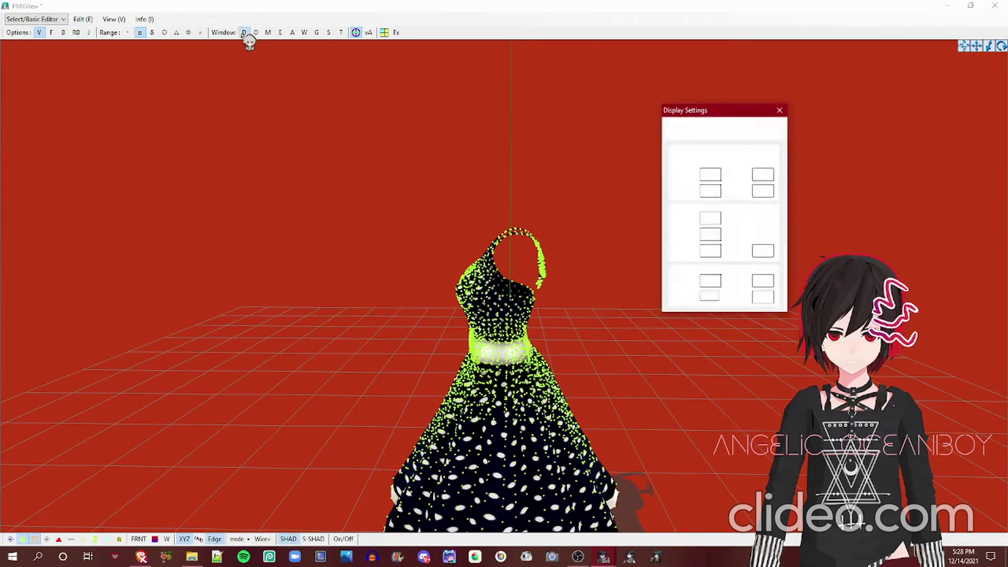
pyautogui.click(705, 135)
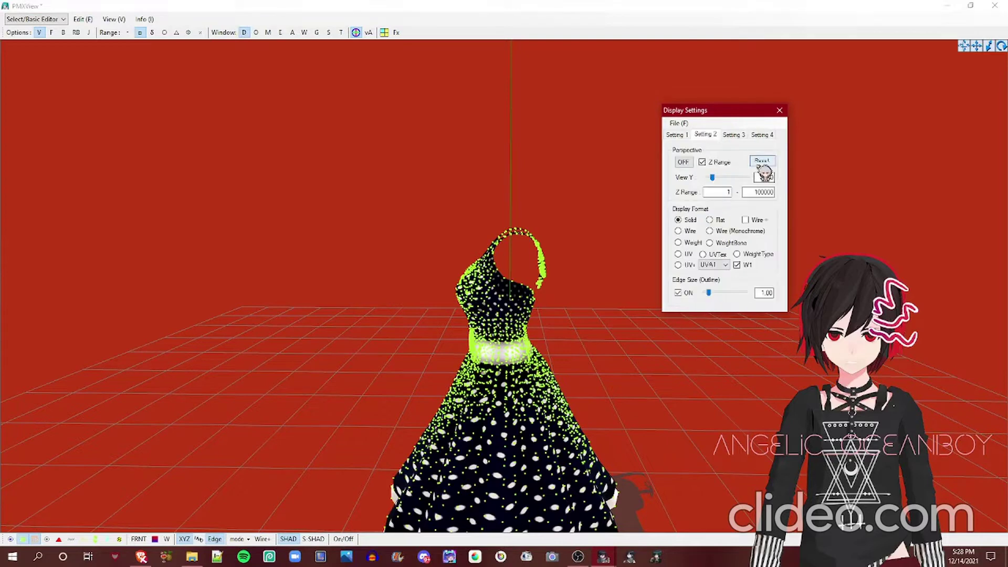
pyautogui.click(762, 162)
pyautogui.click(778, 111)
# Open the Object Management window, toggle the Face and Bone operation targets on and off again, and close it.
pyautogui.scroll(-5, 647, 220)
pyautogui.moveTo(647, 220); pyautogui.dragTo(687, 219, button='right')
pyautogui.scroll(2, 694, 226)
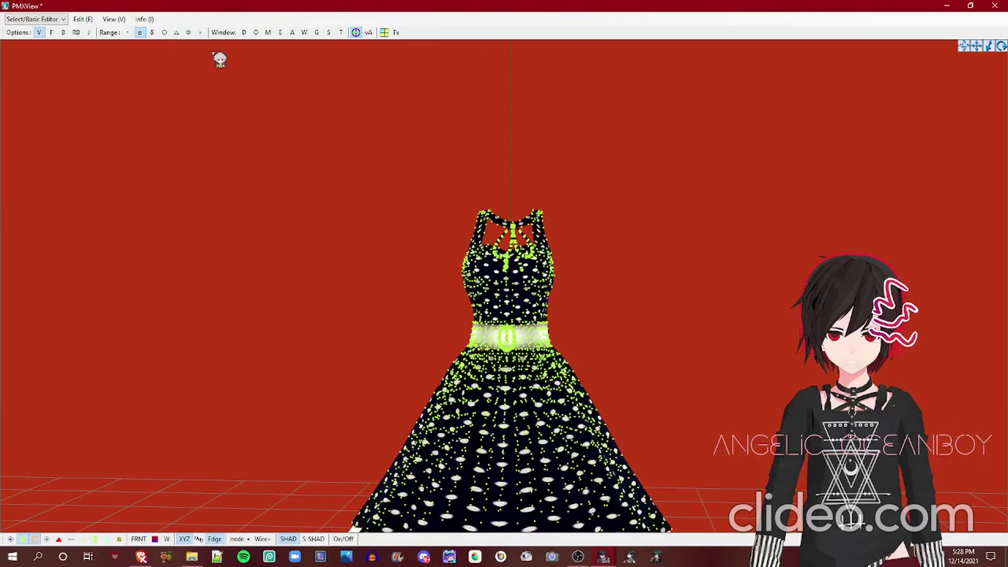
pyautogui.click(256, 32)
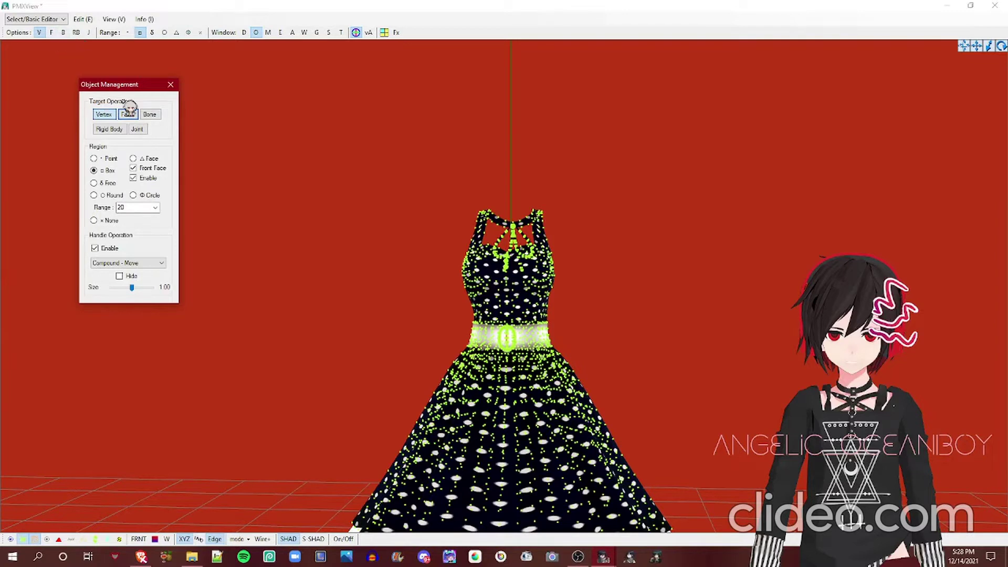
pyautogui.click(135, 115)
pyautogui.click(154, 114)
pyautogui.click(152, 115)
pyautogui.click(128, 114)
pyautogui.click(171, 84)
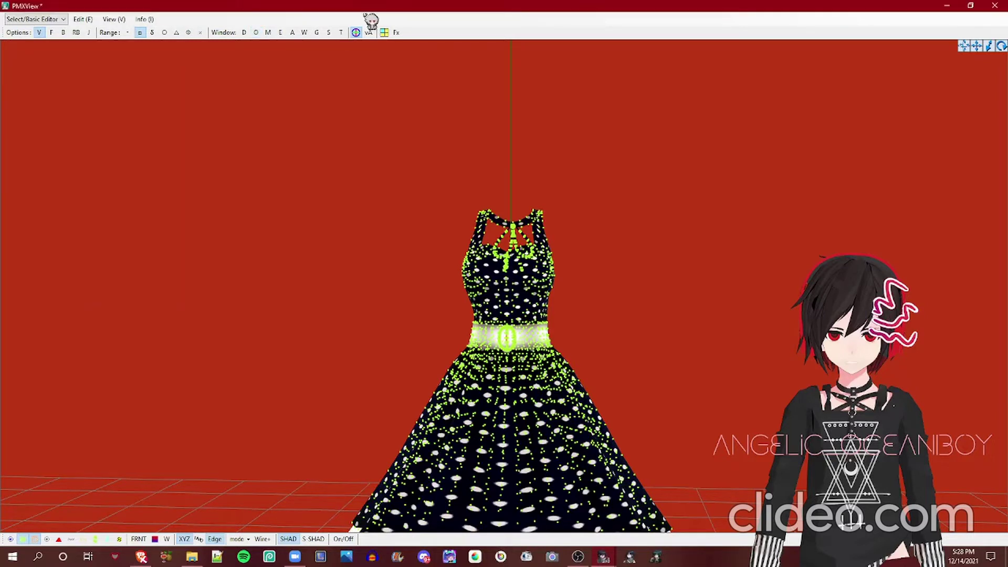
# Box-select all vertices of the dress and dismiss the Zoom window covering the model view.
pyautogui.moveTo(305, 121); pyautogui.dragTo(983, 531)
pyautogui.scroll(2, 584, 387)
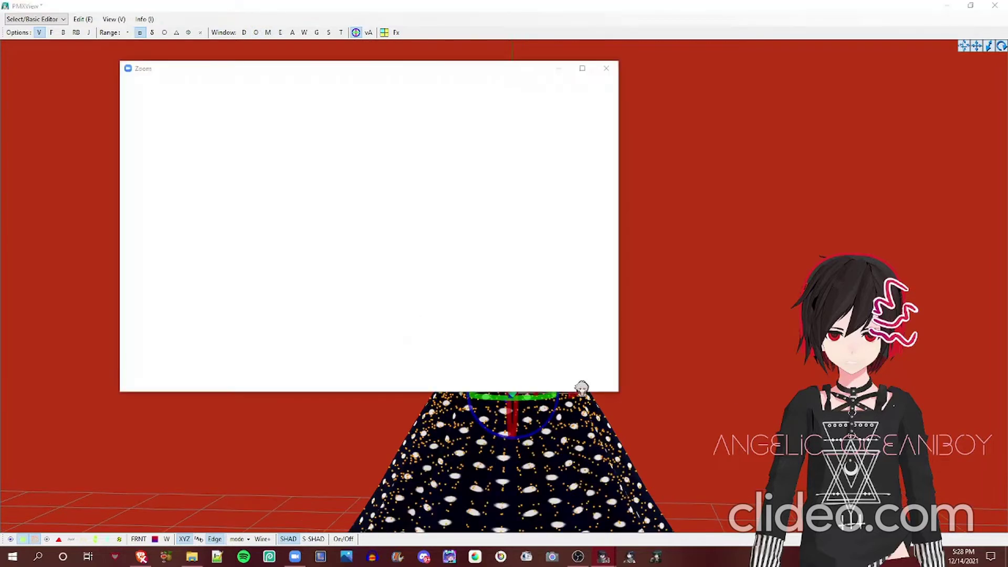
pyautogui.click(606, 69)
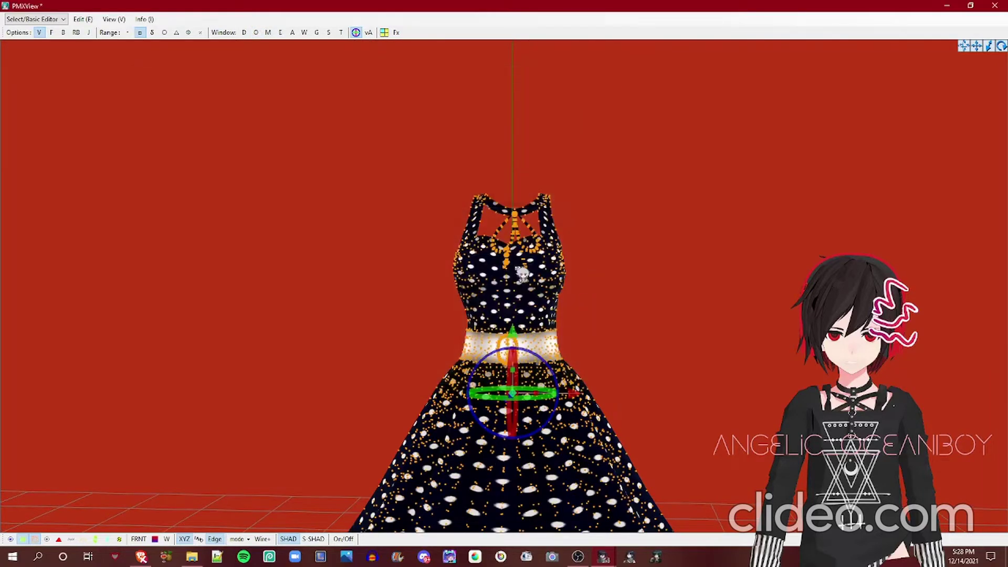
pyautogui.scroll(2, 706, 252)
pyautogui.moveTo(489, 290); pyautogui.dragTo(695, 246, button='right')
pyautogui.scroll(8, 677, 254)
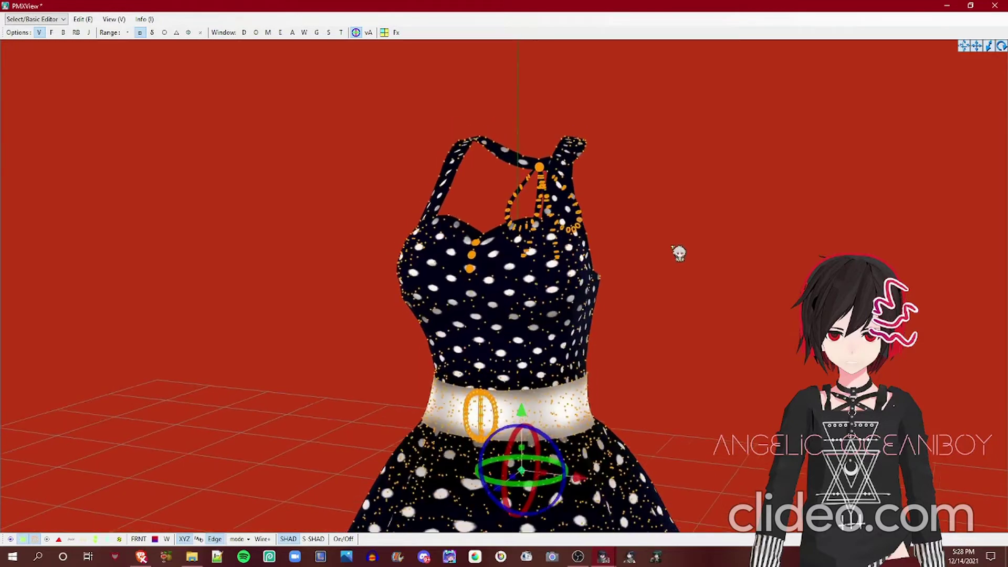
pyautogui.scroll(3, 608, 101)
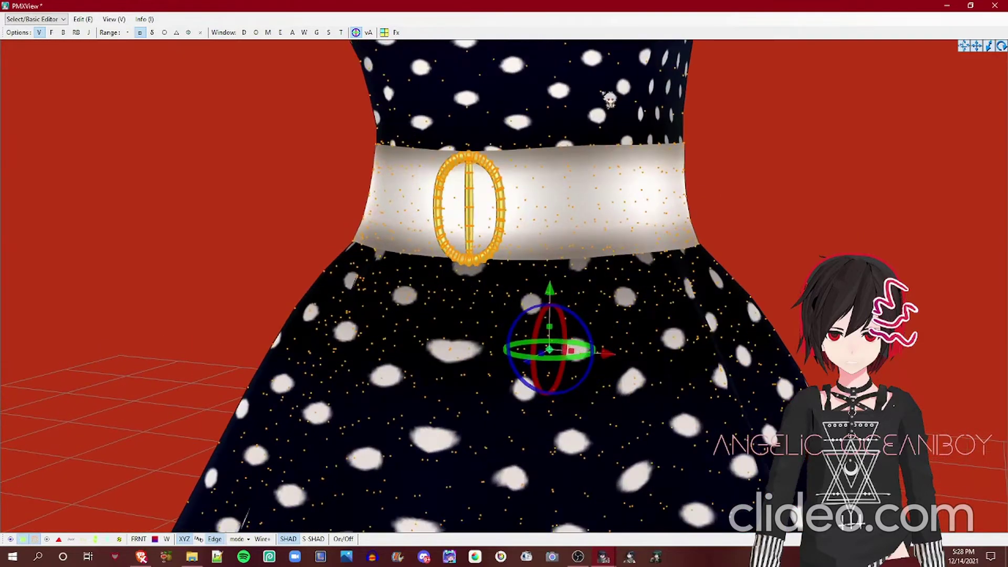
# Box-select the vertices around the dress's waist and upper skirt and clear the selection.
pyautogui.moveTo(607, 99); pyautogui.dragTo(589, 156, button='right')
pyautogui.scroll(5, 589, 157)
pyautogui.moveTo(238, 135); pyautogui.dragTo(786, 532)
pyautogui.scroll(-5, 737, 409)
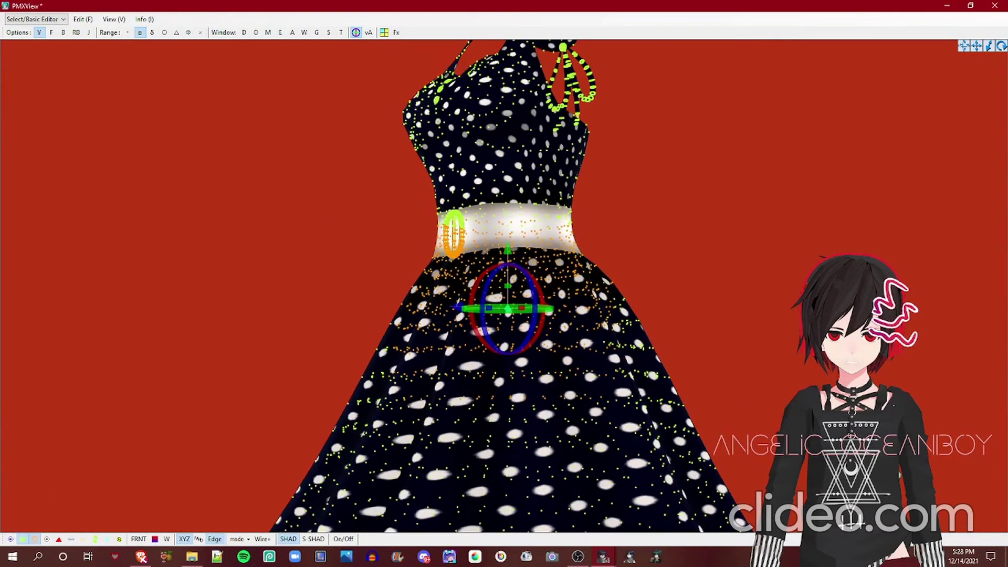
pyautogui.click(737, 410)
# Look at the Object Editor window with its move, rotate and scale controls and close it.
pyautogui.scroll(-1, 619, 230)
pyautogui.moveTo(625, 235); pyautogui.dragTo(628, 256, button='right')
pyautogui.moveTo(433, 123); pyautogui.dragTo(495, 134, button='right')
pyautogui.scroll(3, 495, 134)
pyautogui.moveTo(495, 134)
pyautogui.mouseDown(button='middle')
pyautogui.moveTo(470, 110)
pyautogui.moveTo(478, 125)
pyautogui.mouseUp(button='middle')
pyautogui.moveTo(478, 125); pyautogui.dragTo(132, 26, button='right')
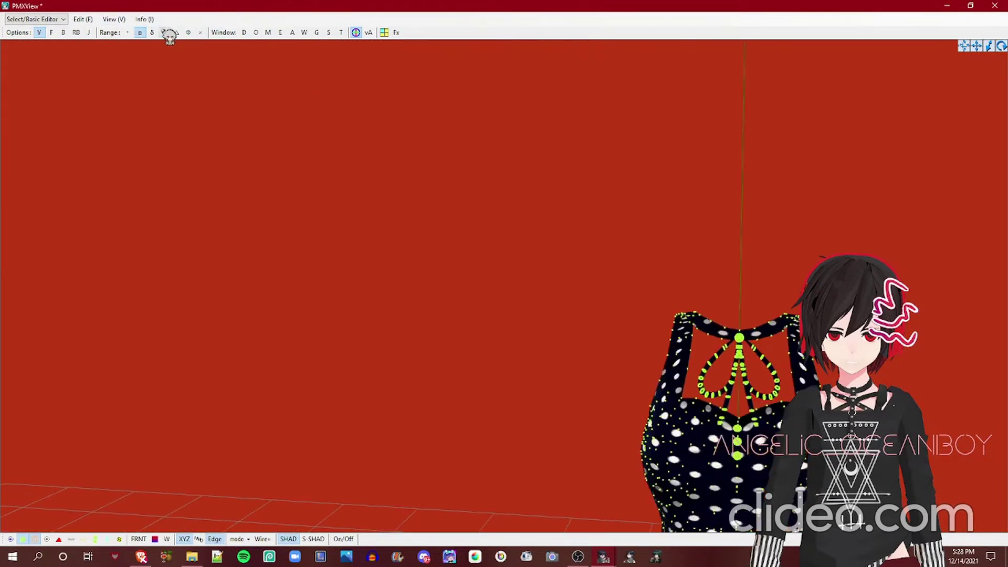
pyautogui.click(282, 33)
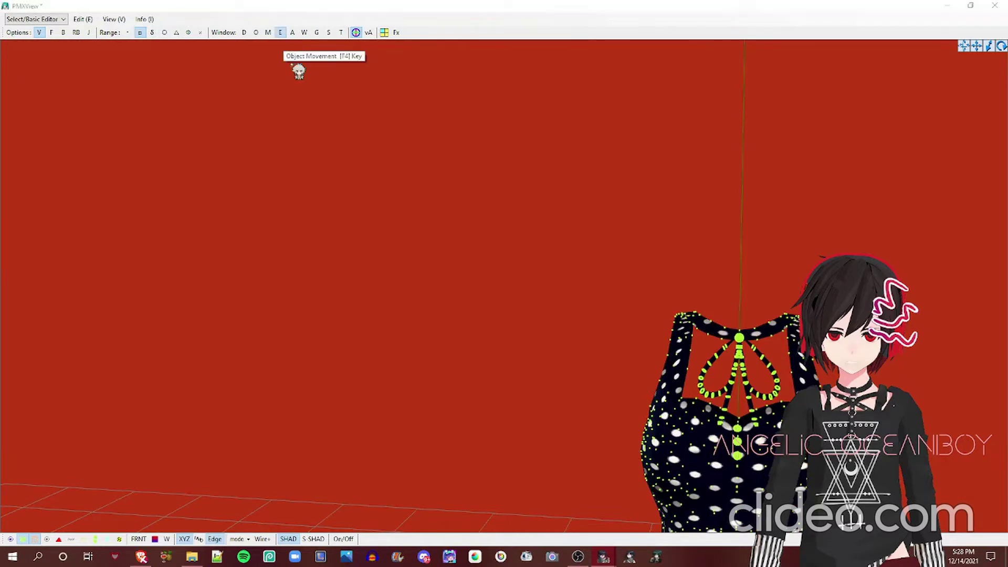
pyautogui.moveTo(623, 242); pyautogui.dragTo(381, 126, button='middle')
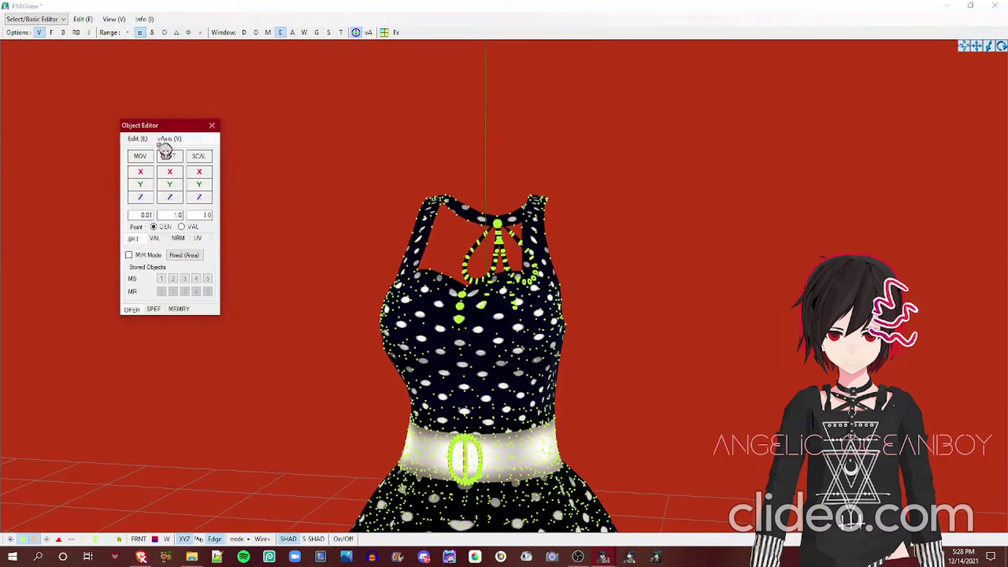
pyautogui.click(212, 126)
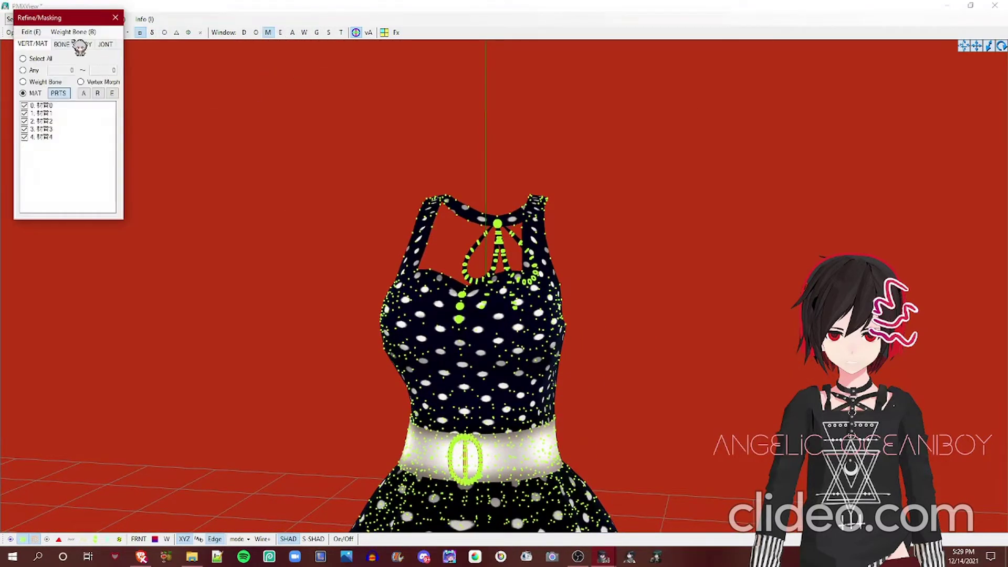
# Place the Refine/Masking window beside the dress and uncheck all five materials in its list.
pyautogui.click(74, 32)
pyautogui.click(84, 32)
pyautogui.moveTo(40, 17); pyautogui.dragTo(786, 156)
pyautogui.click(787, 258)
pyautogui.rightClick(807, 263)
pyautogui.click(908, 347)
pyautogui.moveTo(682, 295); pyautogui.dragTo(668, 359, button='right')
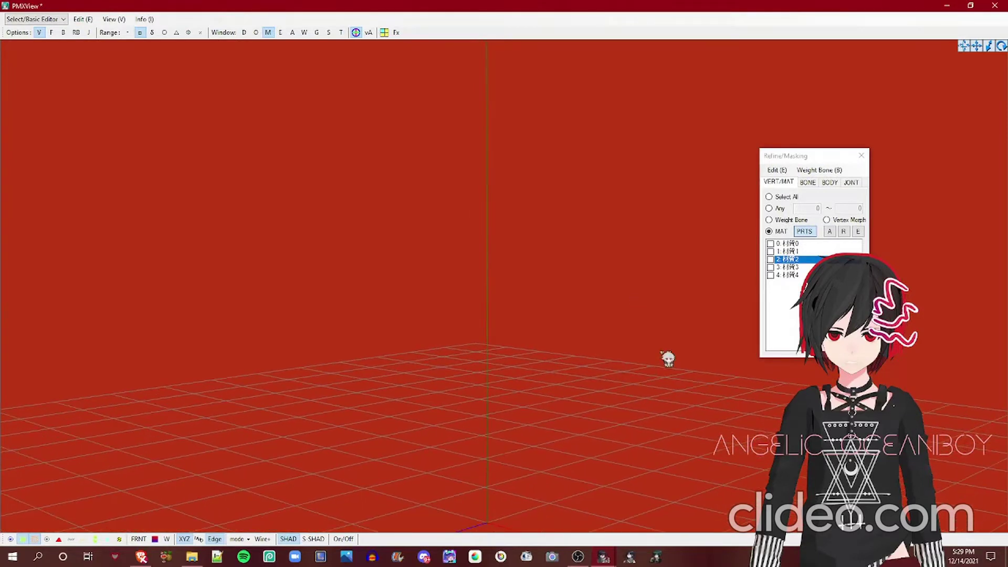
# Check all materials again and hide material 0, the skirt's polka-dot layer, inspecting the dress from several angles.
pyautogui.rightClick(782, 252)
pyautogui.click(798, 276)
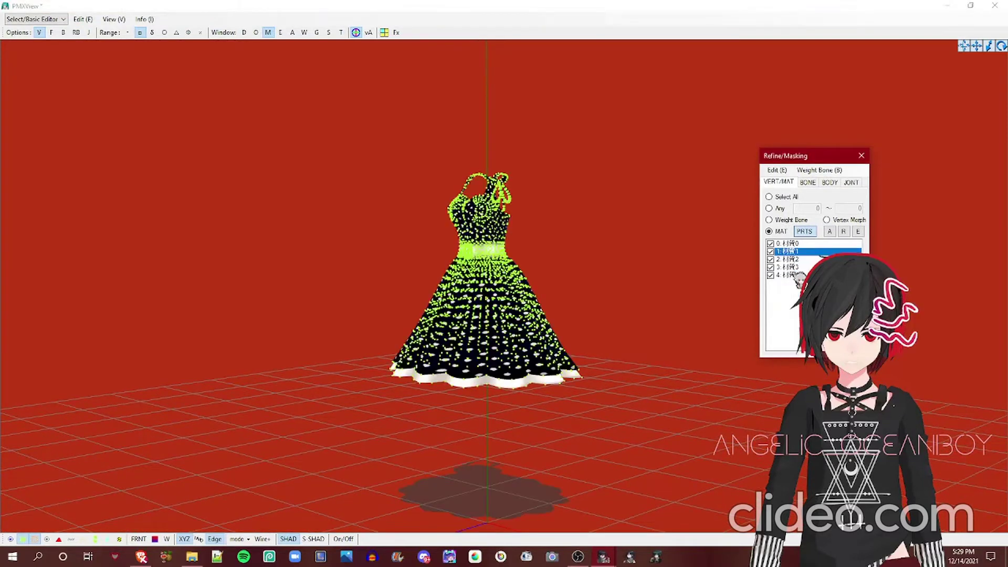
pyautogui.click(779, 244)
pyautogui.press('space')
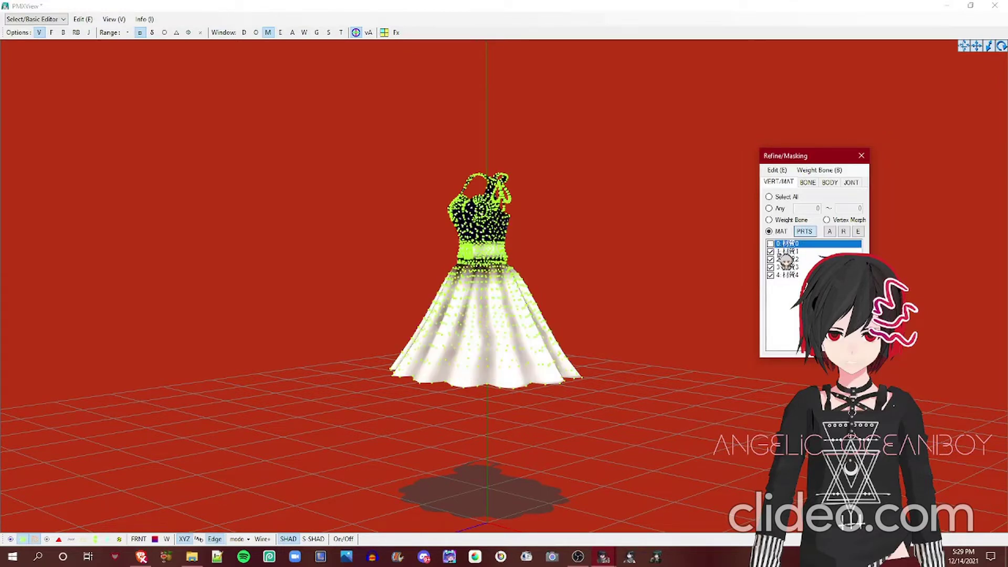
pyautogui.scroll(2, 482, 355)
pyautogui.moveTo(481, 356); pyautogui.dragTo(534, 326, button='right')
pyautogui.scroll(2, 627, 228)
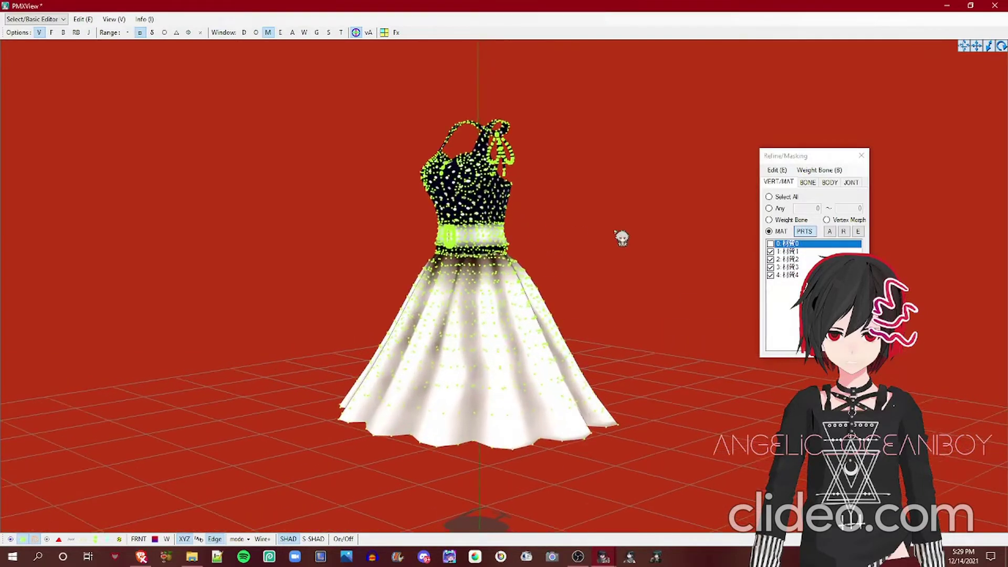
pyautogui.moveTo(634, 235); pyautogui.dragTo(669, 206, button='right')
pyautogui.scroll(4, 531, 206)
pyautogui.scroll(-4, 531, 205)
pyautogui.moveTo(739, 240); pyautogui.dragTo(587, 223, button='right')
pyautogui.scroll(-3, 504, 330)
# Turn off the PRTS option and uncheck all materials so that only their vertex markers are masked.
pyautogui.click(829, 231)
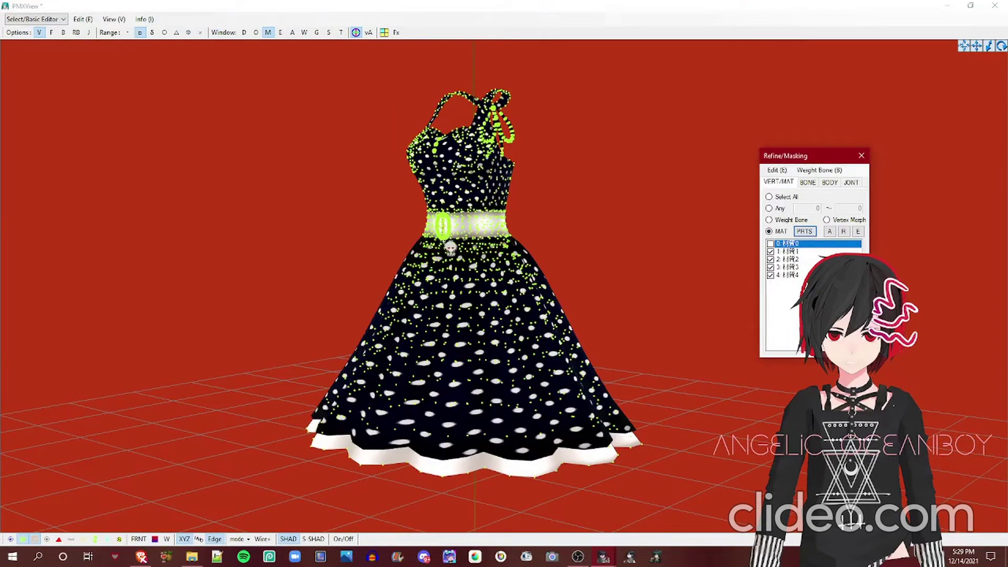
pyautogui.scroll(4, 476, 246)
pyautogui.scroll(-4, 476, 245)
pyautogui.click(808, 231)
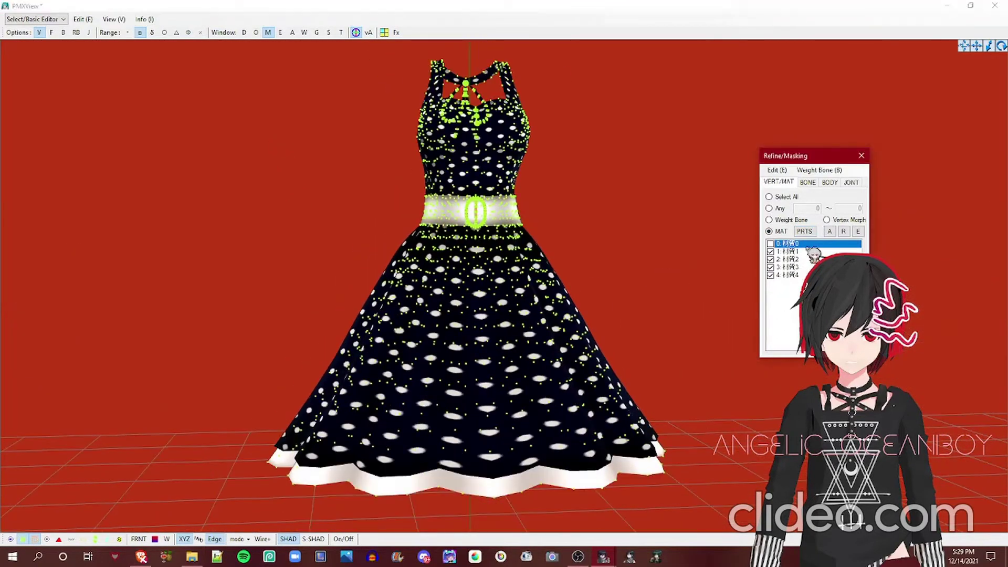
pyautogui.click(815, 233)
pyautogui.rightClick(812, 266)
pyautogui.click(941, 355)
pyautogui.scroll(-2, 617, 275)
pyautogui.scroll(2, 272, 132)
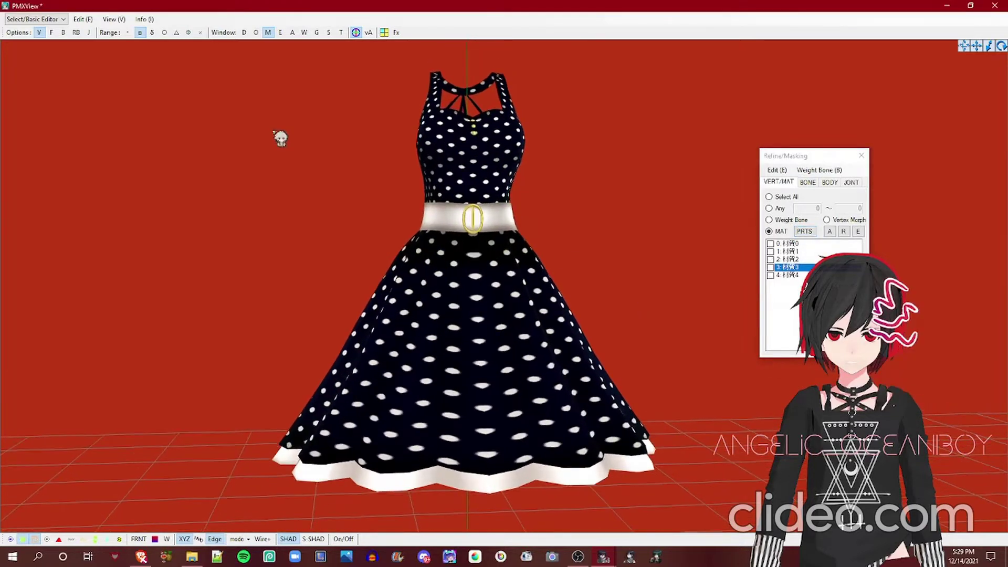
pyautogui.scroll(-2, 193, 180)
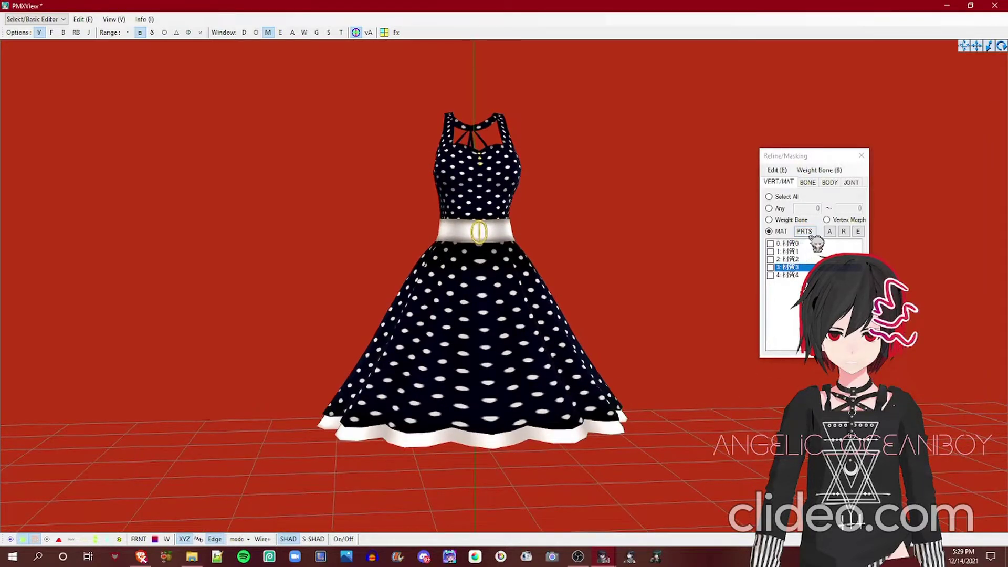
# Try the A, R and E options on the material list and close the Refine/Masking window.
pyautogui.click(829, 231)
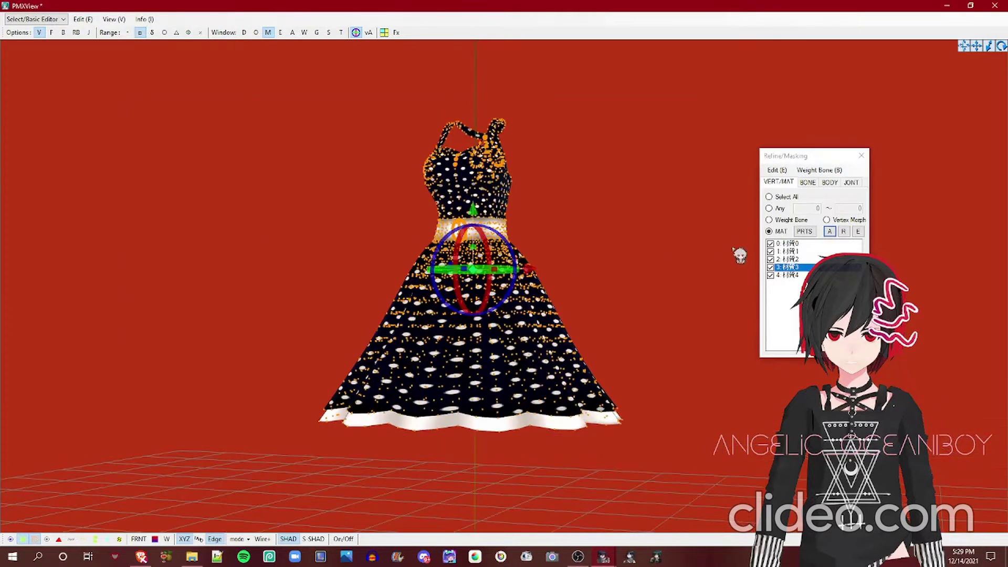
pyautogui.click(843, 231)
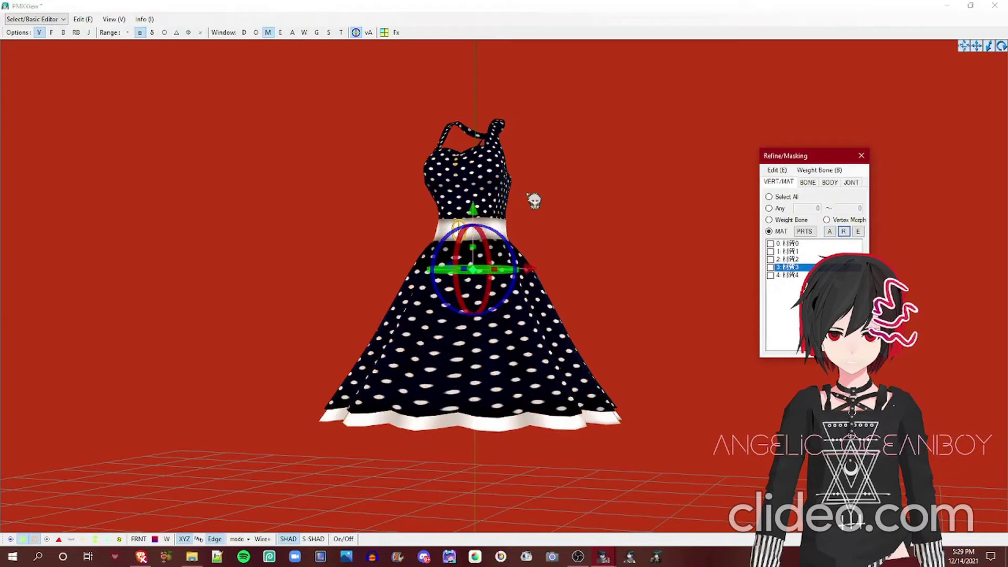
pyautogui.click(859, 231)
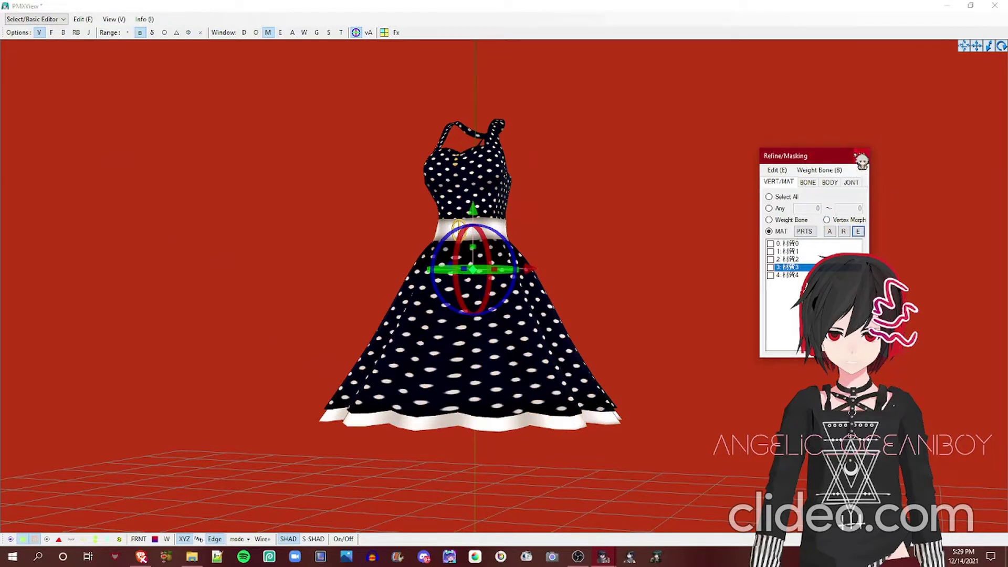
pyautogui.click(861, 156)
# Open the Object Editor, place it farther away from the dress and clear the current selection.
pyautogui.click(281, 33)
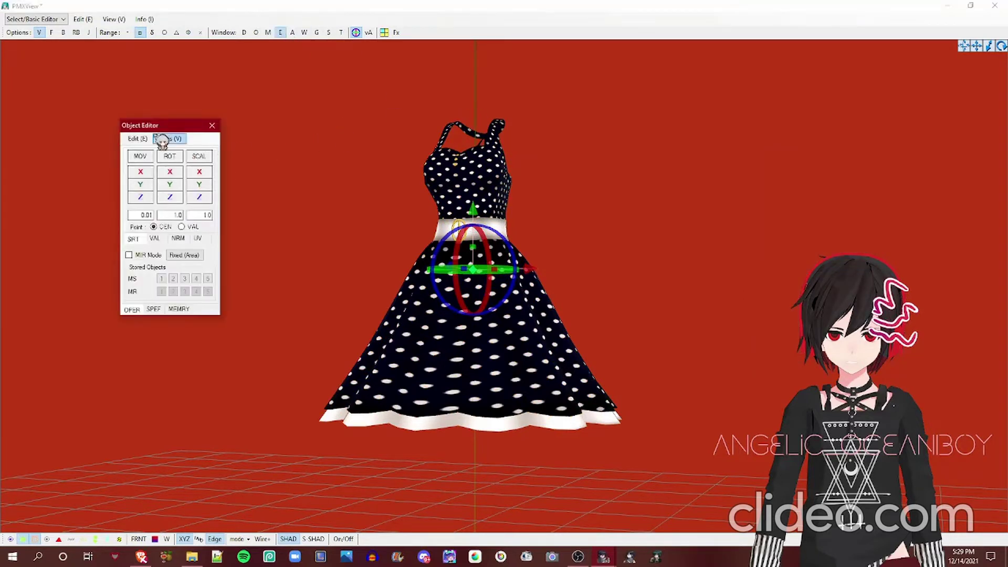
pyautogui.moveTo(165, 130); pyautogui.dragTo(106, 136)
pyautogui.moveTo(570, 49); pyautogui.dragTo(403, 134, button='right')
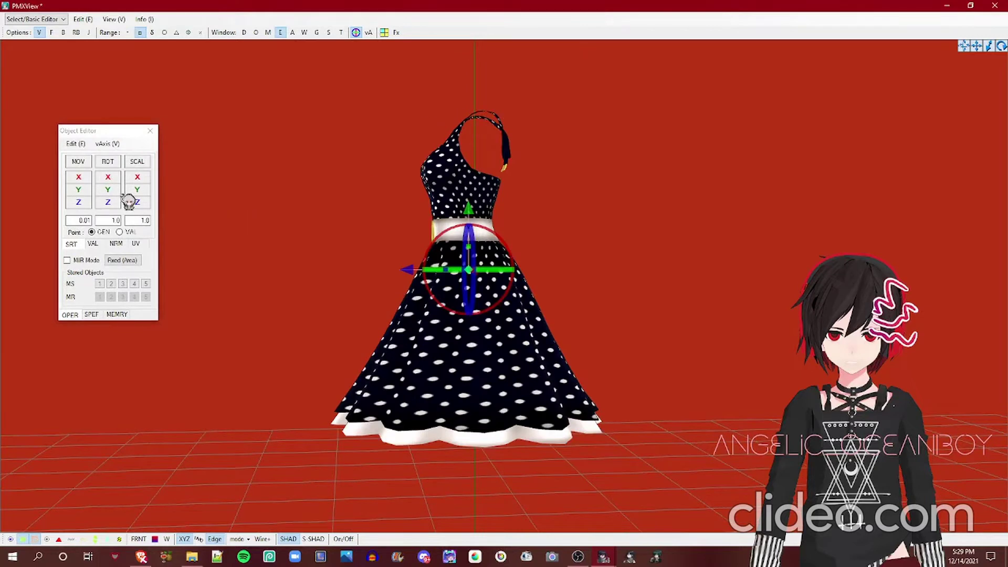
pyautogui.click(86, 172)
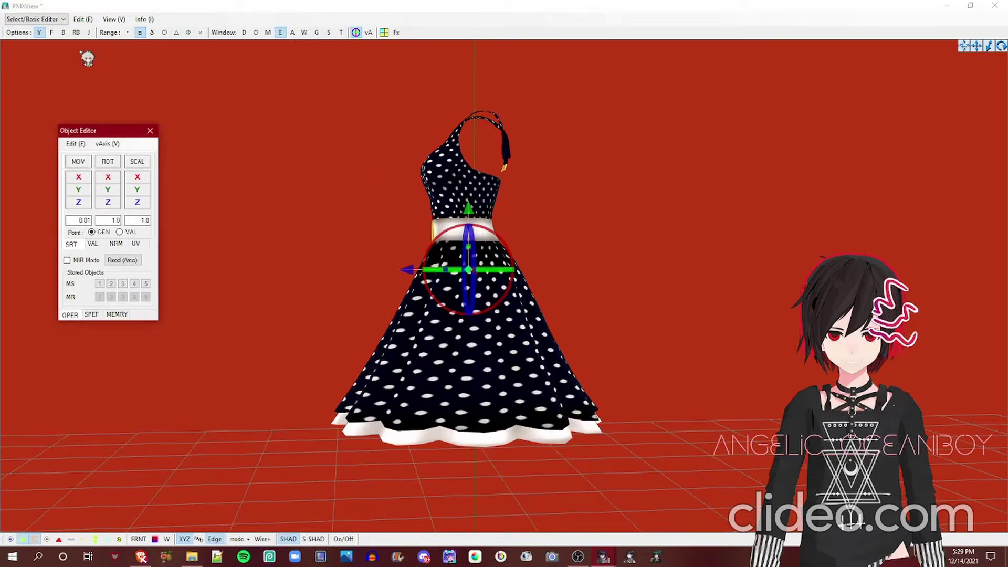
pyautogui.click(162, 82)
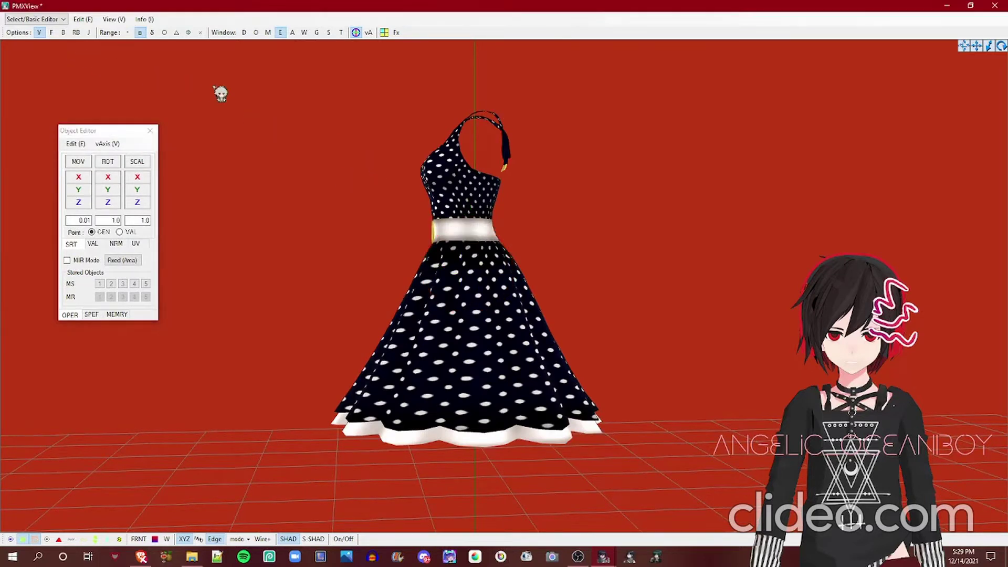
# Check all materials in the Refine/Masking window, close it and select all vertices of the dress.
pyautogui.click(273, 33)
pyautogui.click(829, 231)
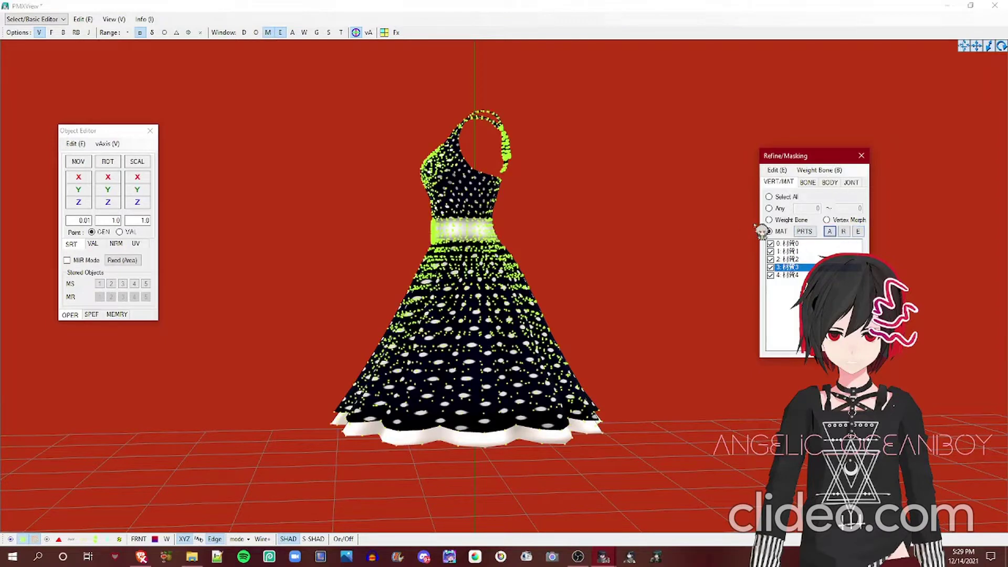
pyautogui.click(861, 155)
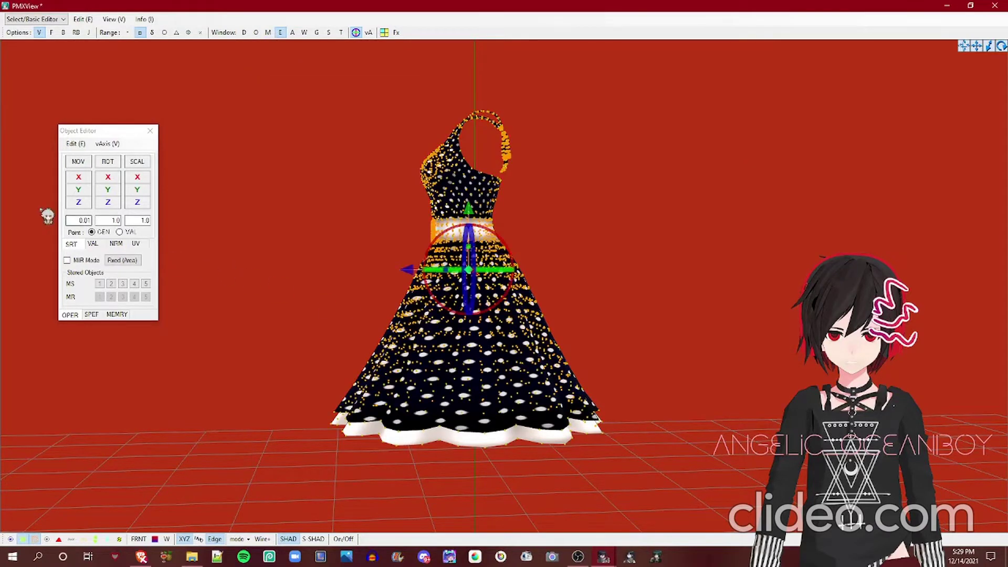
# Try moving the selected dress along the X axis with the Object Editor and undo the last change.
pyautogui.moveTo(79, 177); pyautogui.dragTo(132, 176)
pyautogui.moveTo(724, 233); pyautogui.dragTo(530, 211, button='right')
pyautogui.scroll(-3, 530, 211)
pyautogui.moveTo(72, 179); pyautogui.dragTo(126, 180)
pyautogui.moveTo(525, 241); pyautogui.dragTo(601, 277, button='right')
pyautogui.moveTo(609, 289); pyautogui.dragTo(580, 366)
pyautogui.hotkey('ctrl', 'z')
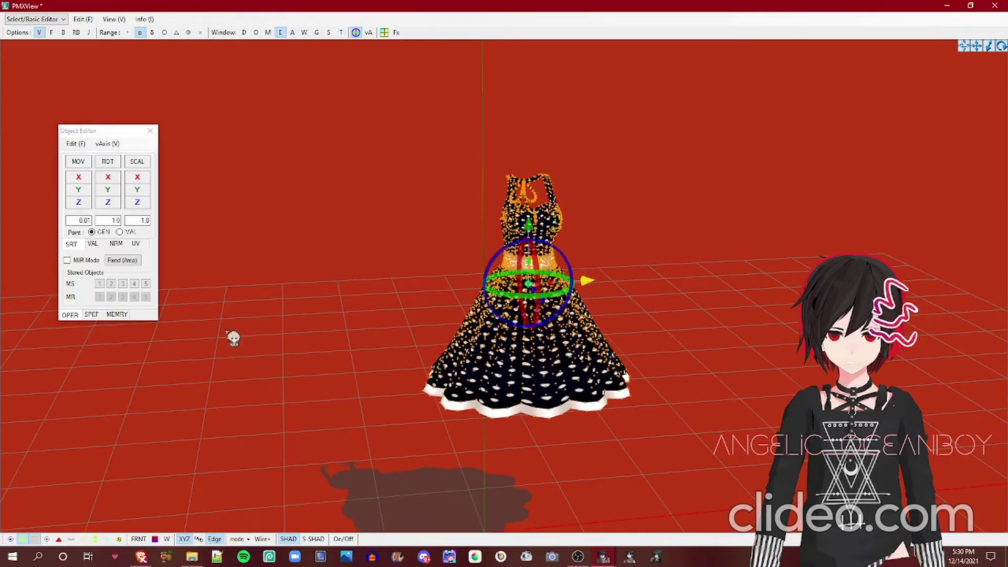
# Try moving the dress along the Z axis and undo the moves back to the centre of the grid.
pyautogui.click(78, 202)
pyautogui.moveTo(78, 201); pyautogui.dragTo(359, 499)
pyautogui.hotkey('ctrl', 'z')
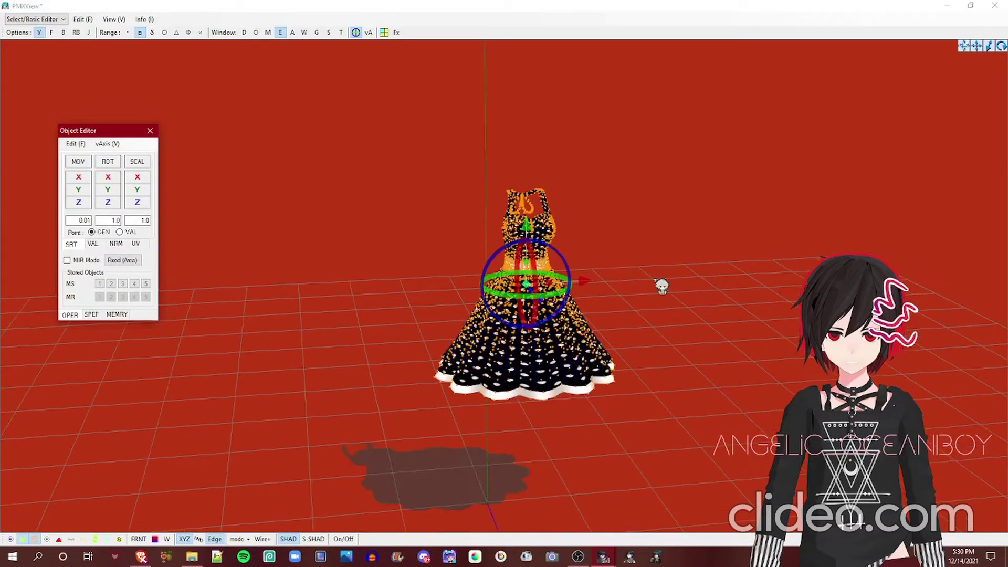
pyautogui.moveTo(656, 282)
pyautogui.mouseDown(button='right')
pyautogui.moveTo(674, 287)
pyautogui.moveTo(660, 282)
pyautogui.mouseUp(button='right')
pyautogui.scroll(3, 660, 283)
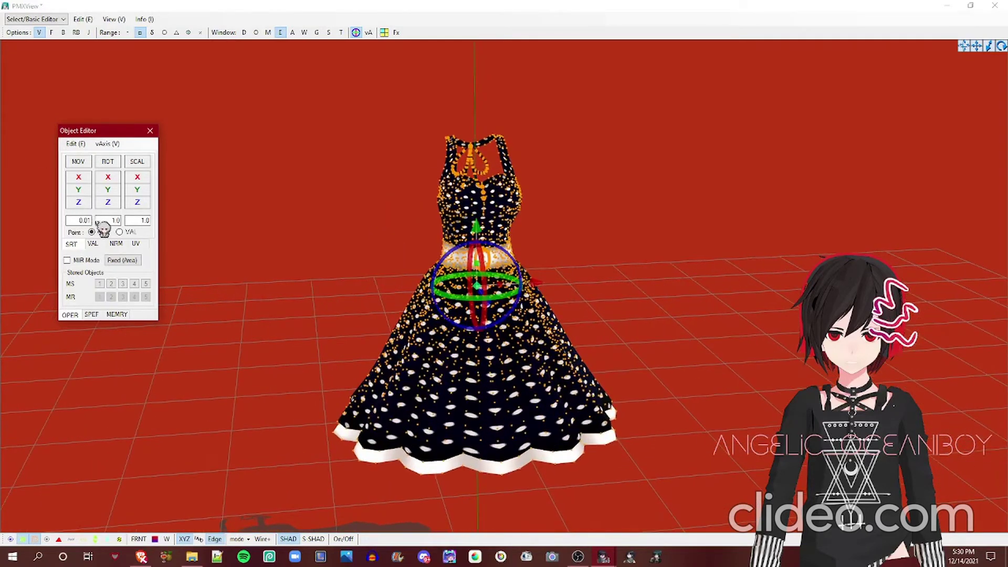
# Show the Object Editor's VAL page with the numeric move, rotate and scale values.
pyautogui.click(90, 243)
pyautogui.click(92, 243)
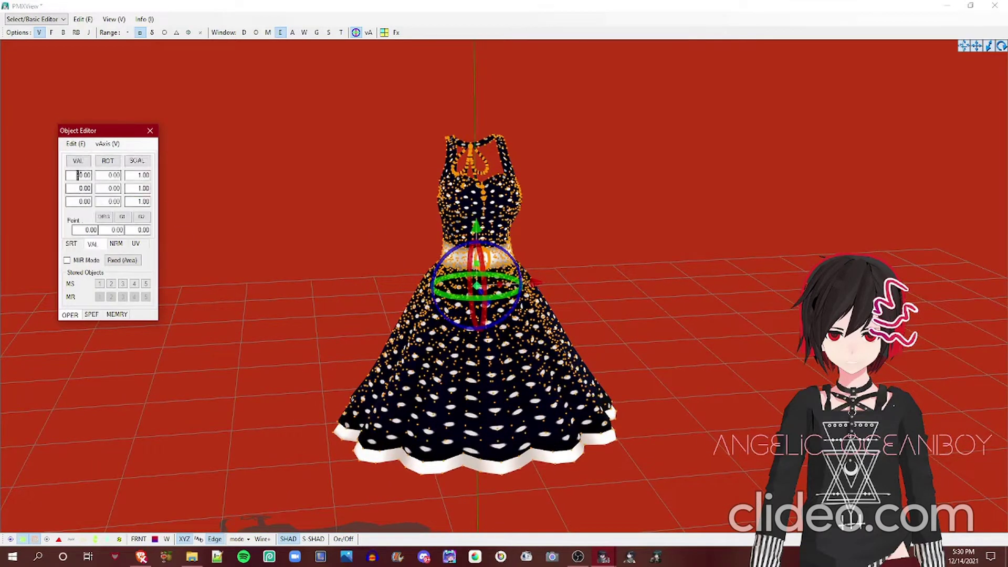
pyautogui.scroll(-2, 326, 227)
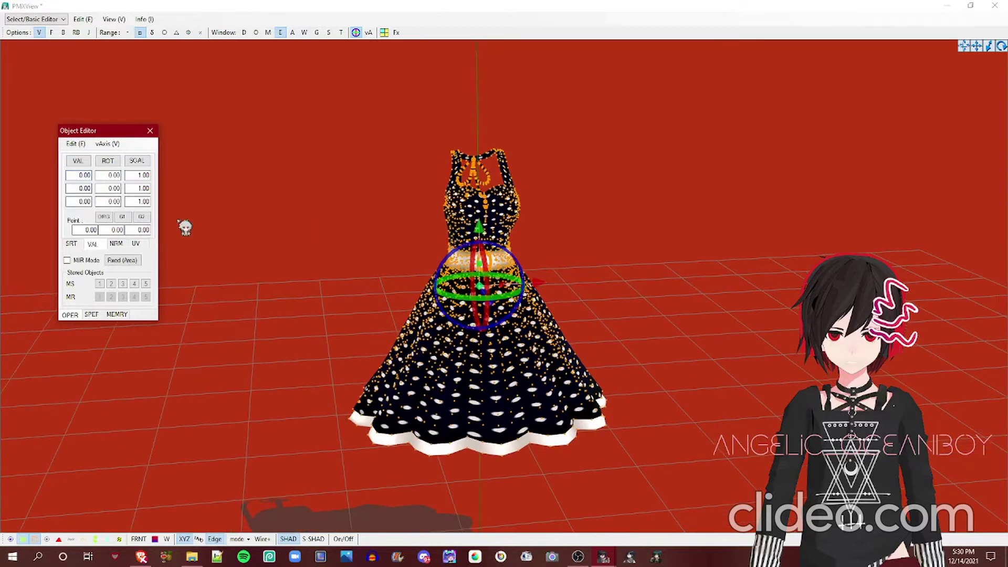
pyautogui.scroll(-1, 455, 240)
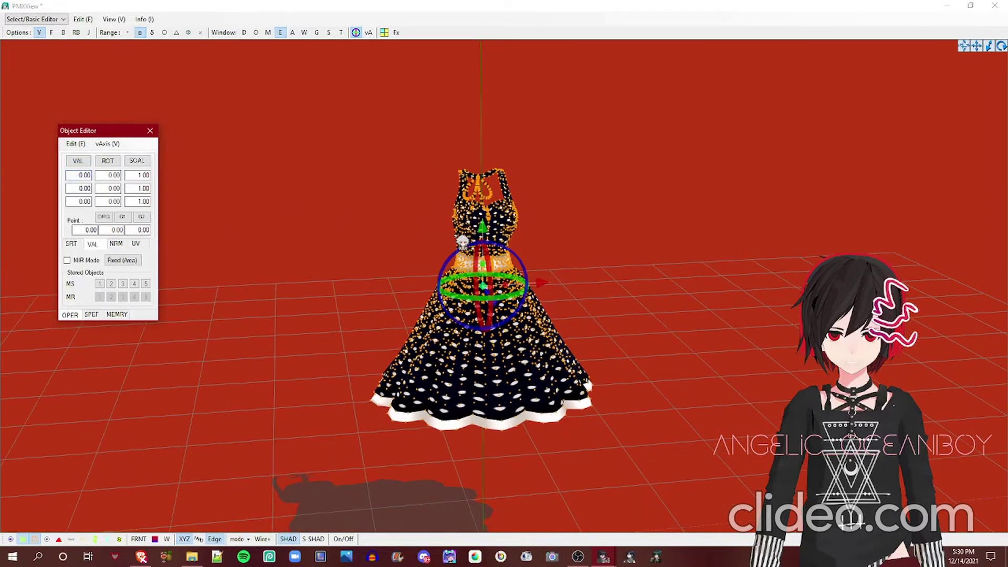
# Try moving the selected dress by the numeric X value of 30 in the Object Editor, and undo the move.
pyautogui.click(79, 161)
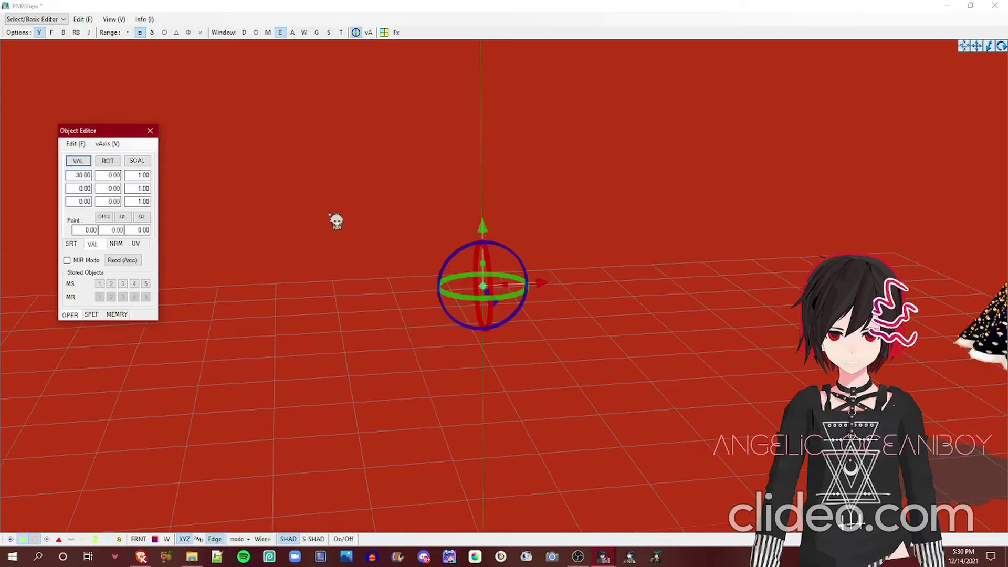
pyautogui.moveTo(369, 220); pyautogui.dragTo(403, 218, button='right')
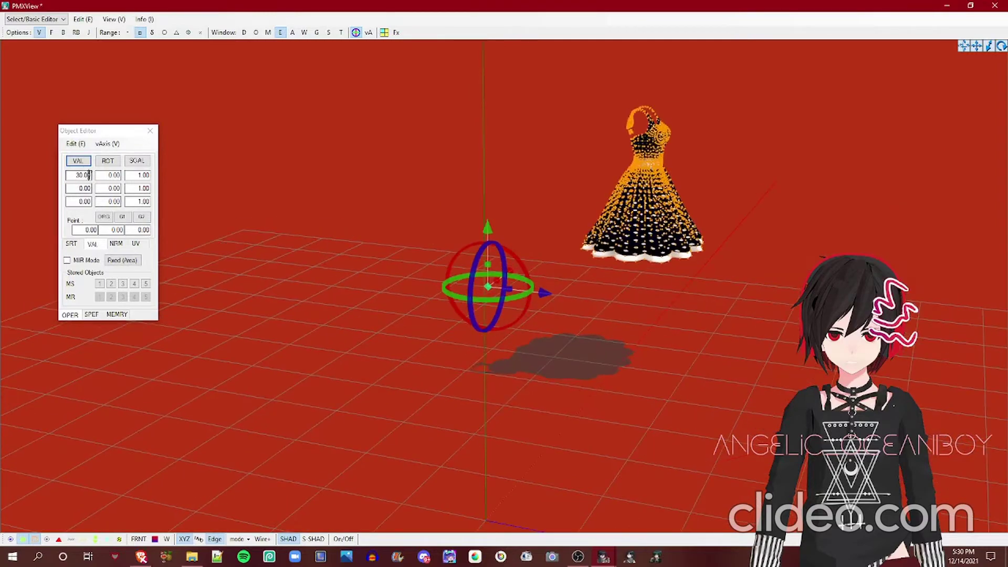
pyautogui.moveTo(663, 199); pyautogui.dragTo(634, 185, button='right')
pyautogui.moveTo(850, 321); pyautogui.dragTo(630, 145, button='middle')
pyautogui.moveTo(629, 145); pyautogui.dragTo(652, 167, button='right')
pyautogui.moveTo(795, 295); pyautogui.dragTo(555, 351, button='right')
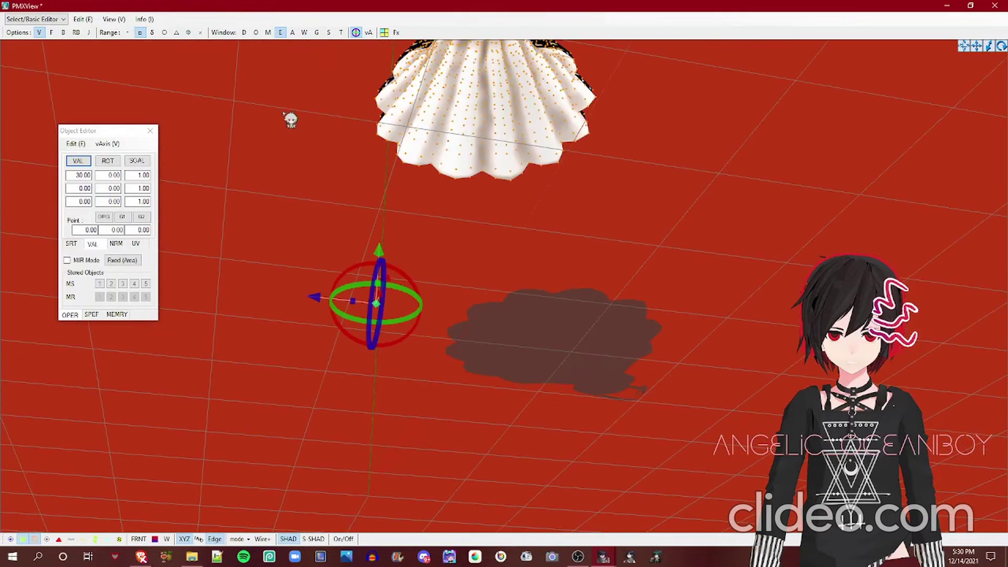
pyautogui.moveTo(282, 255); pyautogui.dragTo(231, 166, button='right')
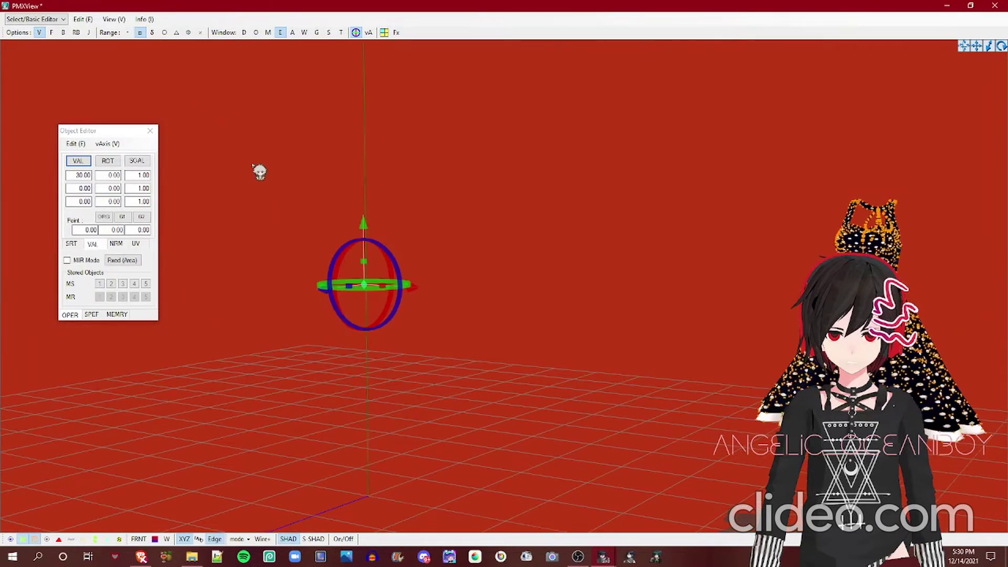
pyautogui.moveTo(278, 198); pyautogui.dragTo(553, 250, button='right')
pyautogui.moveTo(480, 167); pyautogui.dragTo(544, 372, button='right')
pyautogui.hotkey('ctrl', 'z')
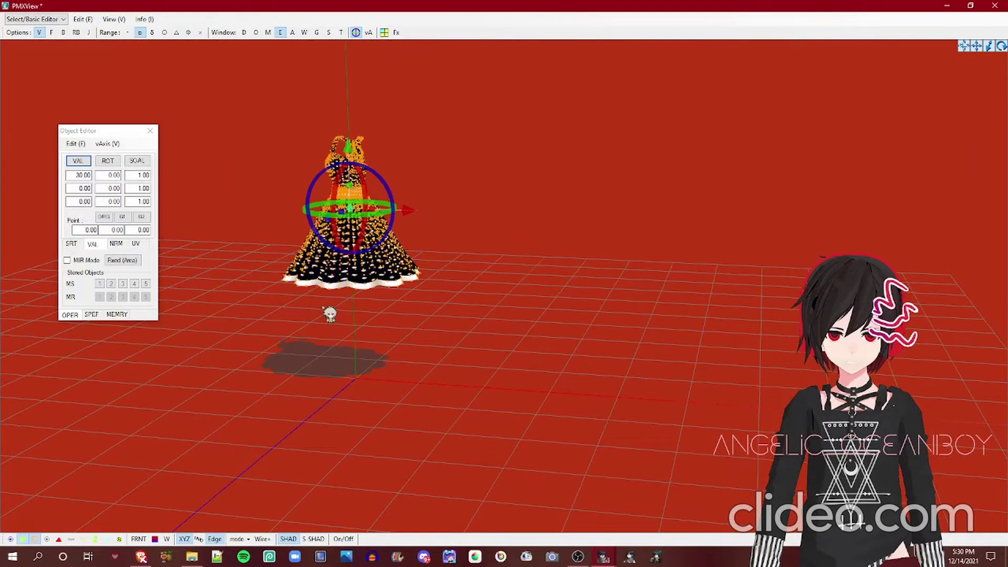
# Try the Object Editor's numeric scale, move and rotate operations on the dress with 30 as the X move value.
pyautogui.click(71, 183)
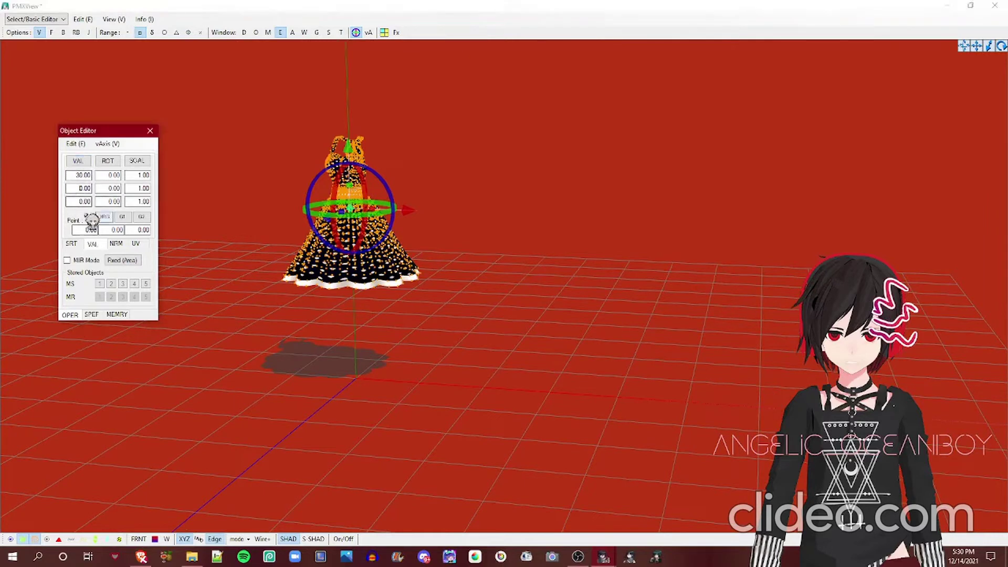
pyautogui.scroll(3, 630, 260)
pyautogui.moveTo(607, 282); pyautogui.dragTo(777, 367, button='middle')
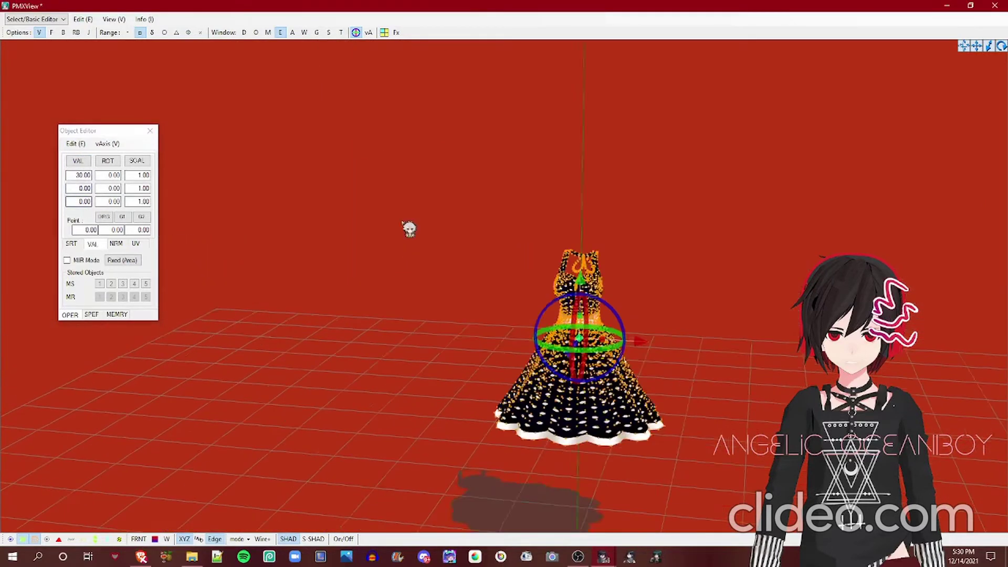
pyautogui.click(141, 161)
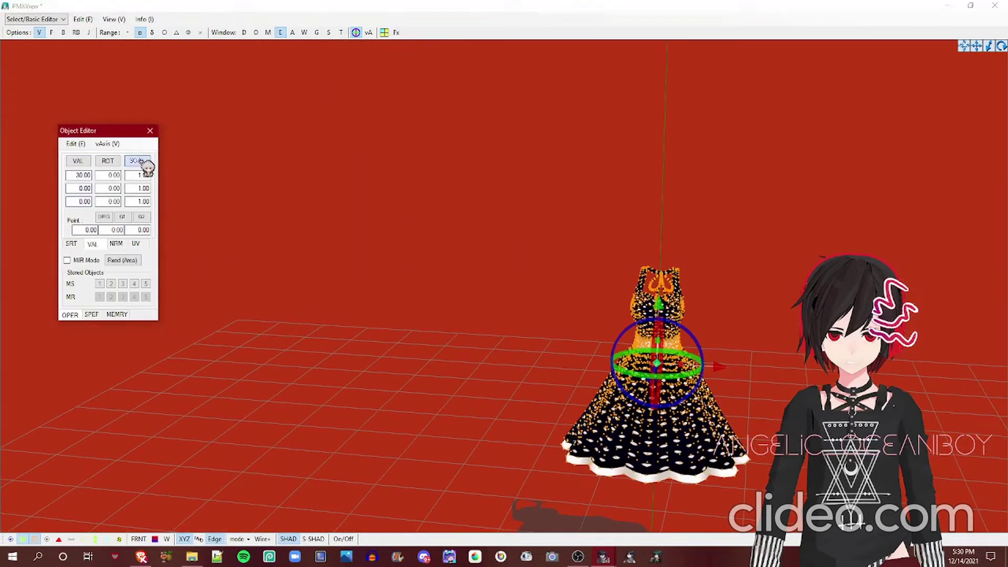
pyautogui.click(77, 162)
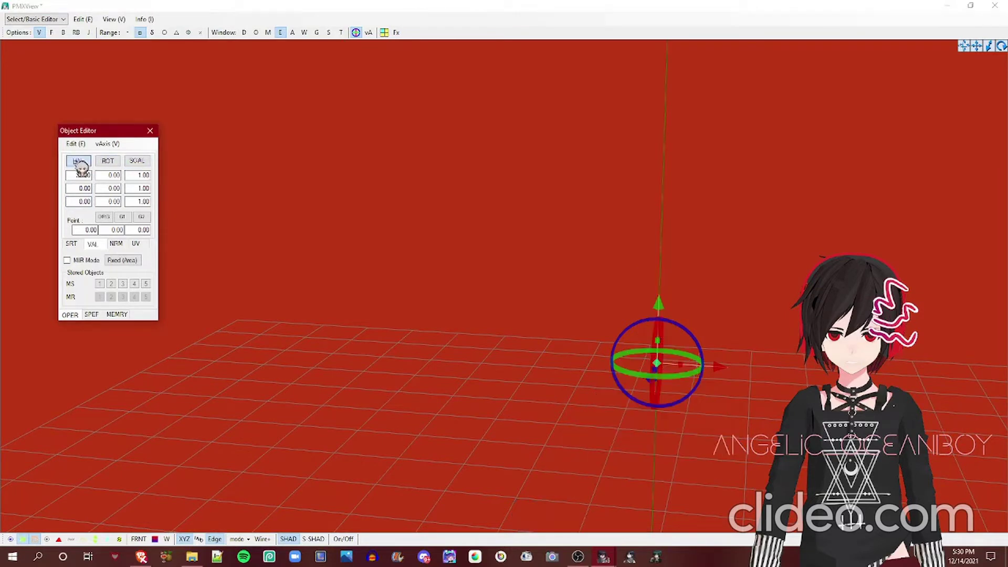
pyautogui.click(103, 162)
pyautogui.moveTo(520, 273); pyautogui.dragTo(564, 267, button='right')
pyautogui.click(106, 168)
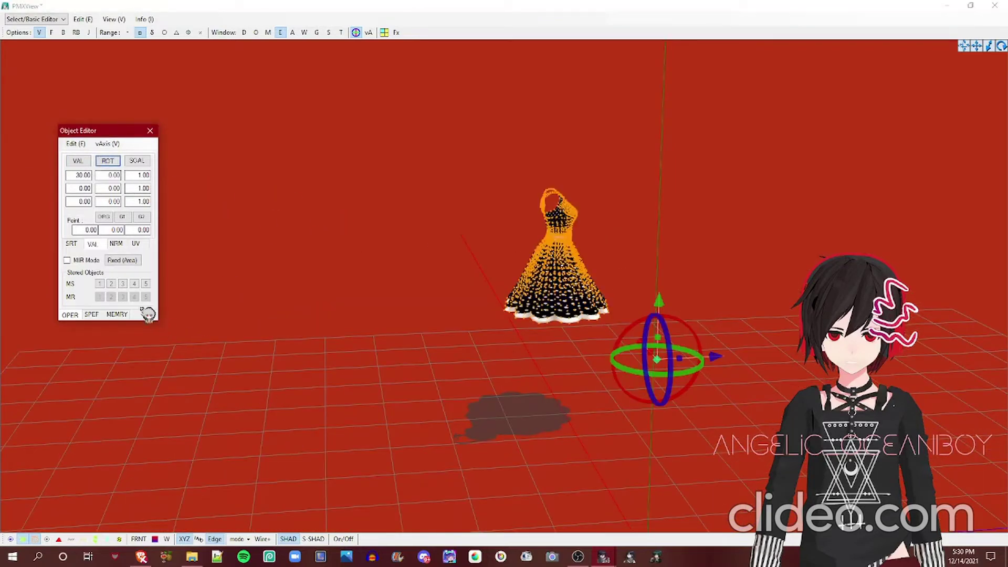
# Try moving half of the dress's vertices along the X axis in MIR Mode, and undo back to the centred dress.
pyautogui.moveTo(699, 251); pyautogui.dragTo(491, 229, button='right')
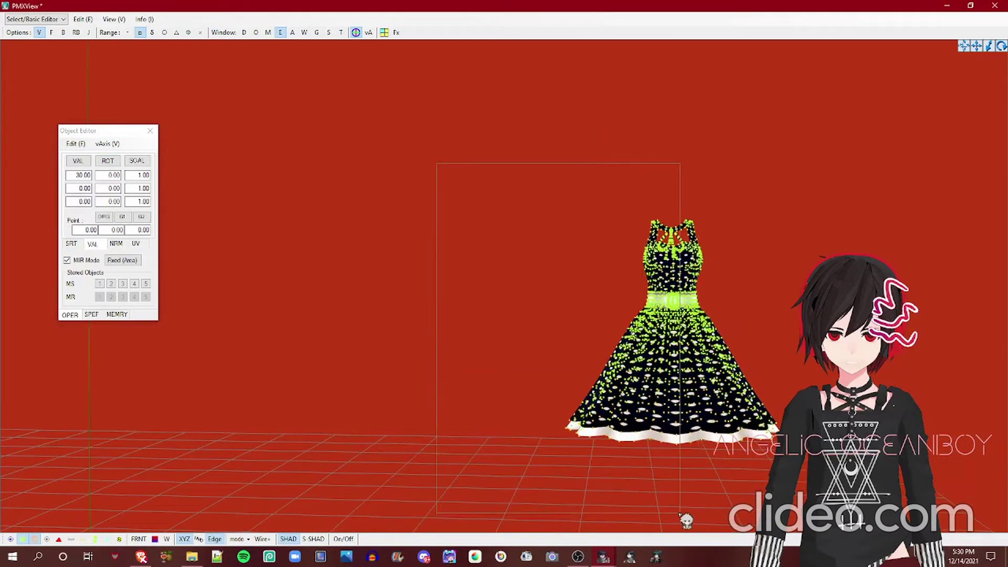
pyautogui.moveTo(679, 514); pyautogui.dragTo(679, 514)
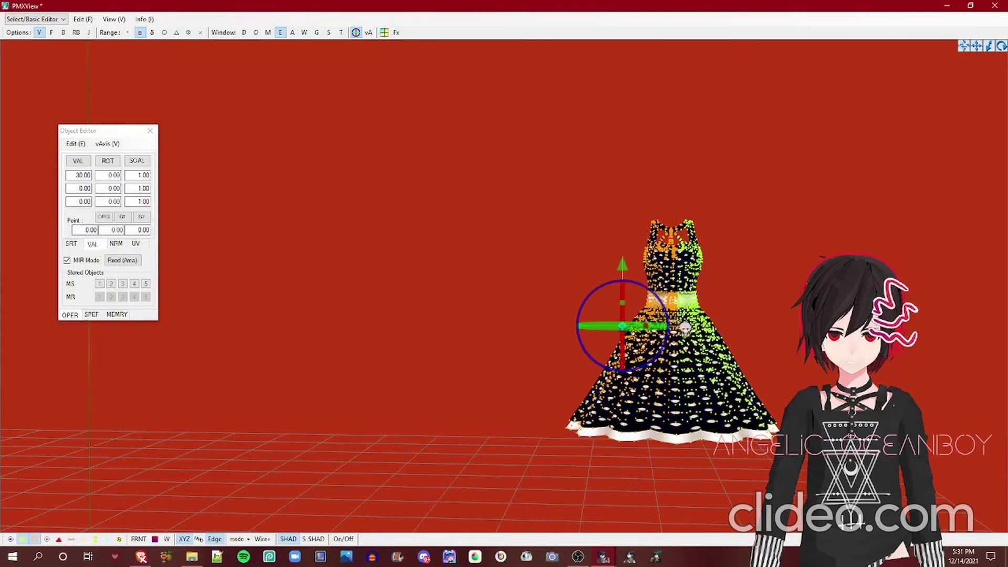
pyautogui.moveTo(683, 326); pyautogui.dragTo(609, 317)
pyautogui.hotkey('ctrl', 'z')
pyautogui.hotkey('ctrl', 'z')
pyautogui.moveTo(407, 136); pyautogui.dragTo(560, 200, button='middle')
pyautogui.scroll(2, 560, 200)
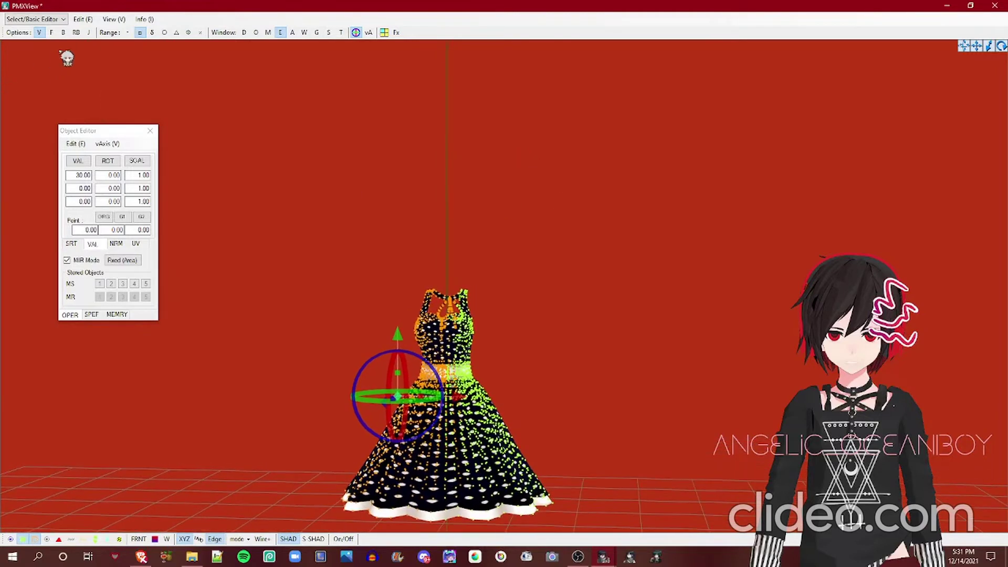
# Switch the selection option from vertices to joints so that only the skirt's joints can be selected.
pyautogui.click(89, 33)
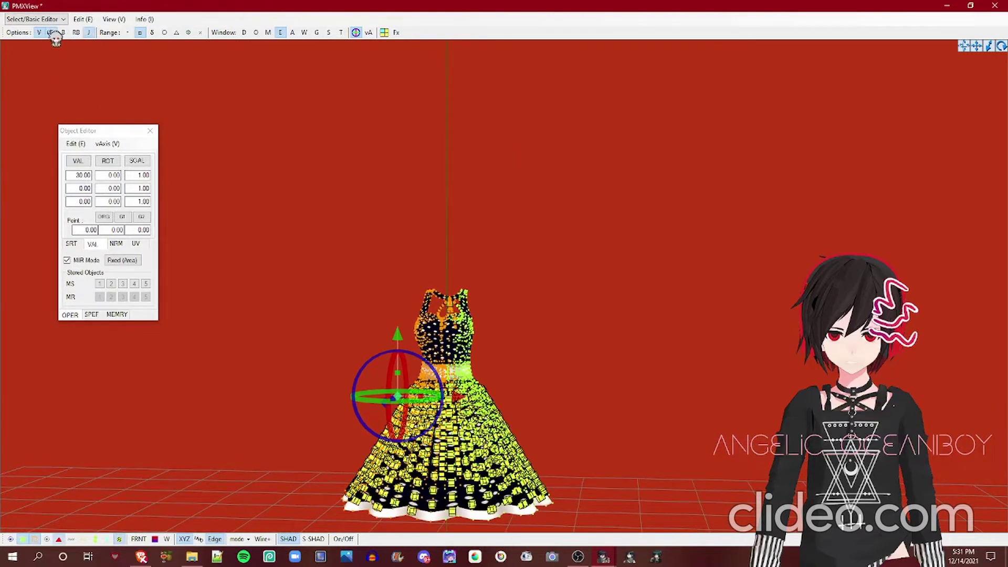
pyautogui.click(41, 32)
pyautogui.moveTo(390, 366); pyautogui.dragTo(506, 301, button='middle')
pyautogui.scroll(5, 506, 301)
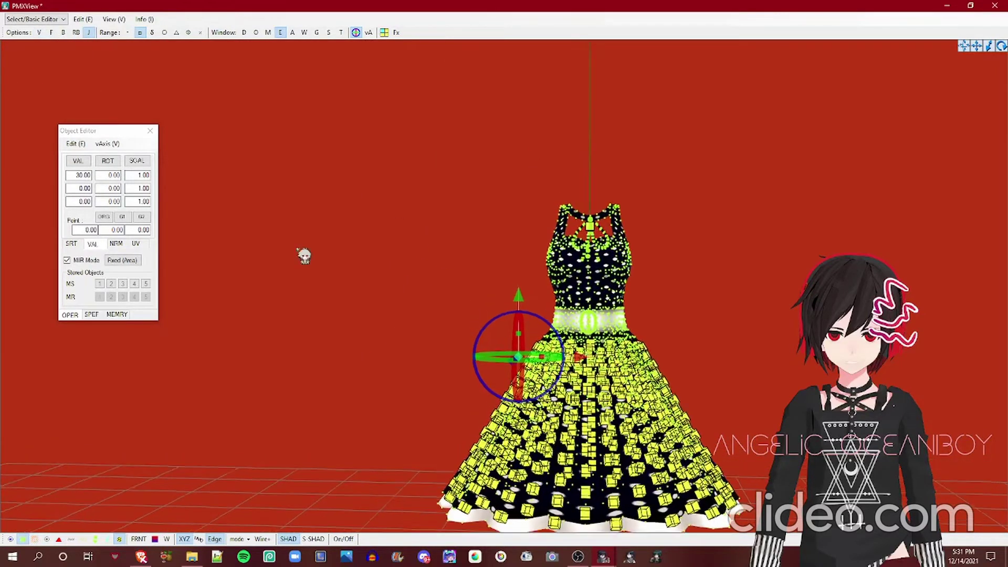
pyautogui.moveTo(533, 439); pyautogui.dragTo(466, 292, button='middle')
pyautogui.scroll(2, 292, 276)
pyautogui.scroll(-1, 302, 217)
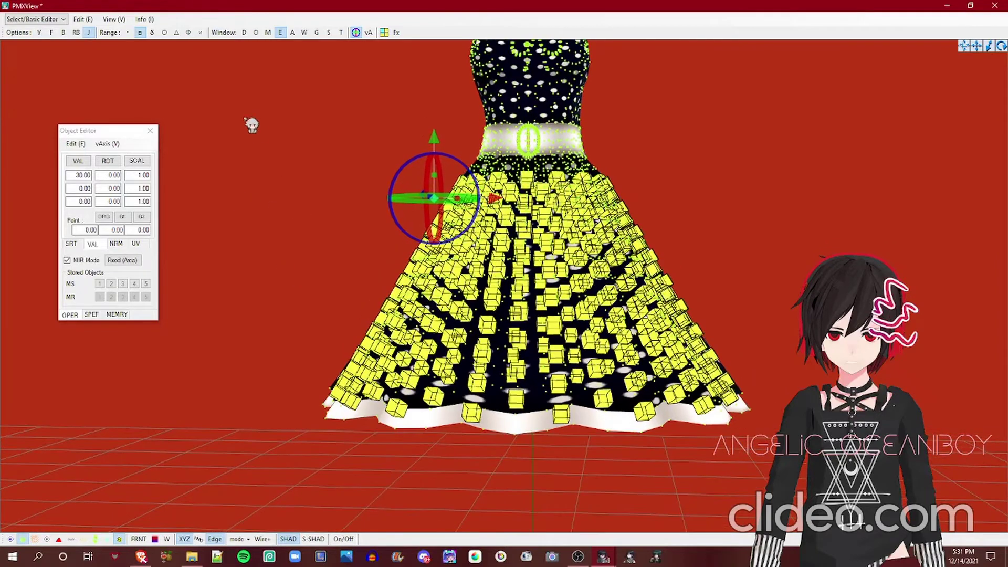
# Box-select the joints at the skirt's lower left edge, try moving them outward along the X axis in MIR Mode, and undo.
pyautogui.moveTo(248, 117); pyautogui.dragTo(339, 306)
pyautogui.moveTo(383, 492); pyautogui.dragTo(384, 491)
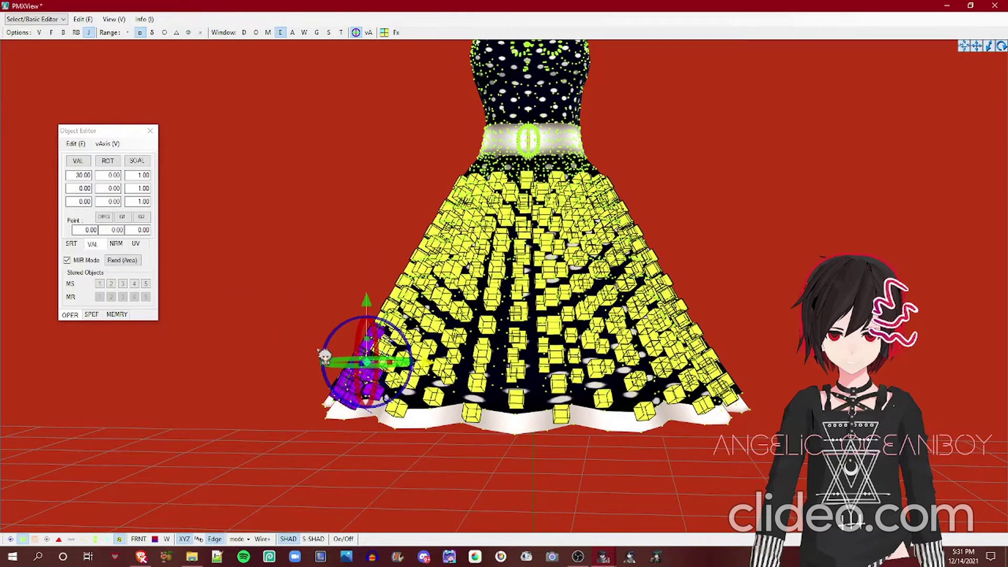
pyautogui.moveTo(259, 334); pyautogui.dragTo(190, 329)
pyautogui.hotkey('ctrl', 'z')
# Turn off MIR Mode, close the Object Editor and switch the selection option back from joints to vertices.
pyautogui.click(66, 261)
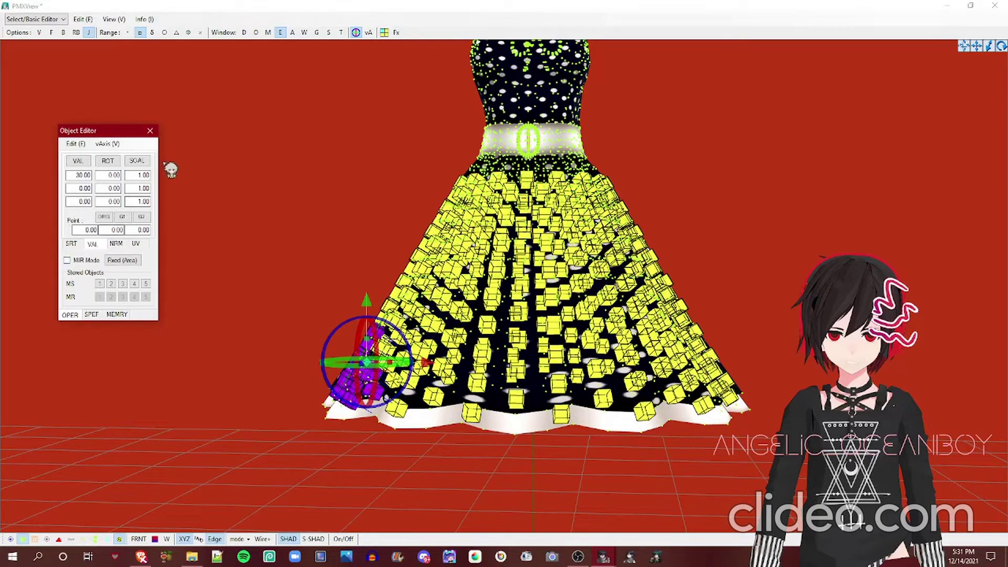
pyautogui.click(150, 131)
pyautogui.click(88, 32)
pyautogui.scroll(-5, 174, 173)
pyautogui.moveTo(173, 173); pyautogui.dragTo(212, 250, button='middle')
pyautogui.scroll(4, 211, 250)
pyautogui.moveTo(604, 263); pyautogui.dragTo(496, 204, button='right')
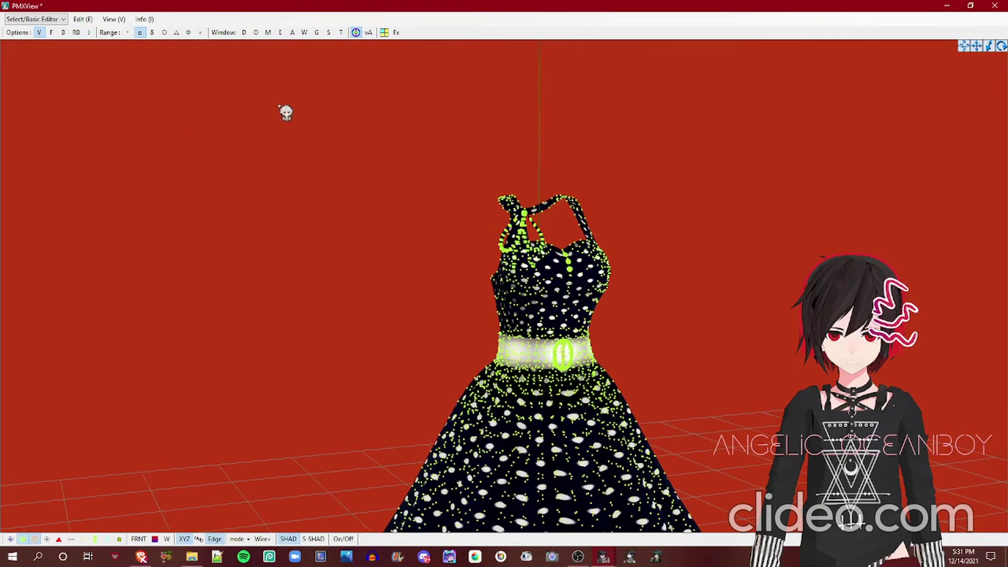
# Open the Advanced Editor, show its bone settings page and close the window.
pyautogui.click(292, 33)
pyautogui.moveTo(93, 30); pyautogui.dragTo(166, 121)
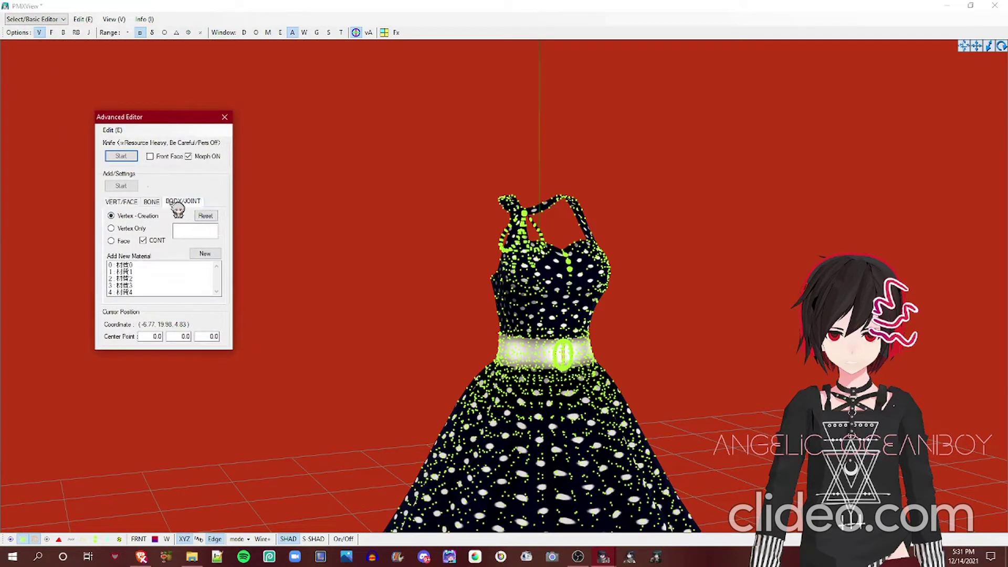
pyautogui.click(151, 201)
pyautogui.click(229, 119)
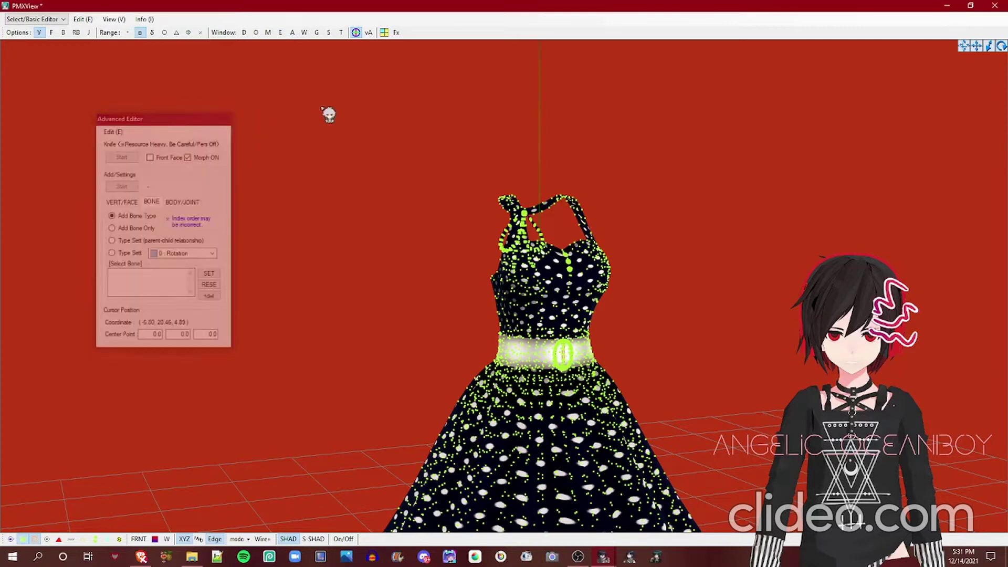
pyautogui.moveTo(328, 169); pyautogui.dragTo(378, 109, button='right')
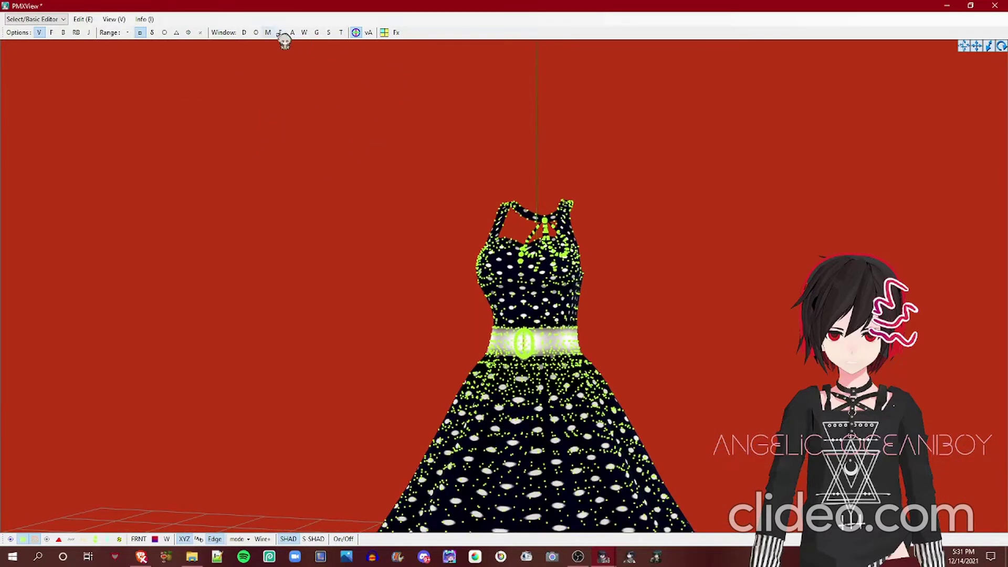
# Open the Weight/UV Drawing window, place it beside the dress to show its settings, and close it.
pyautogui.click(304, 33)
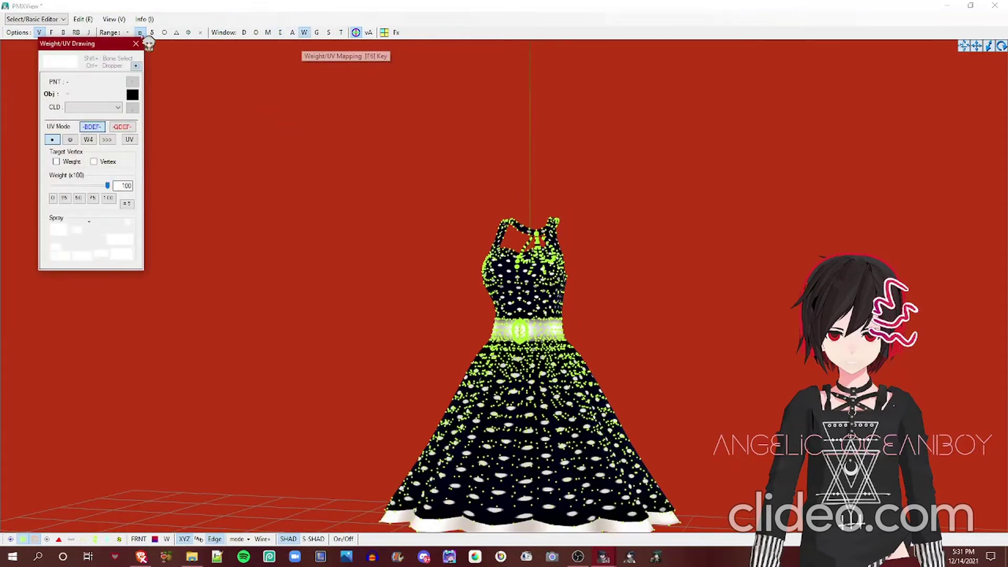
pyautogui.moveTo(84, 42); pyautogui.dragTo(695, 93)
pyautogui.scroll(5, 490, 117)
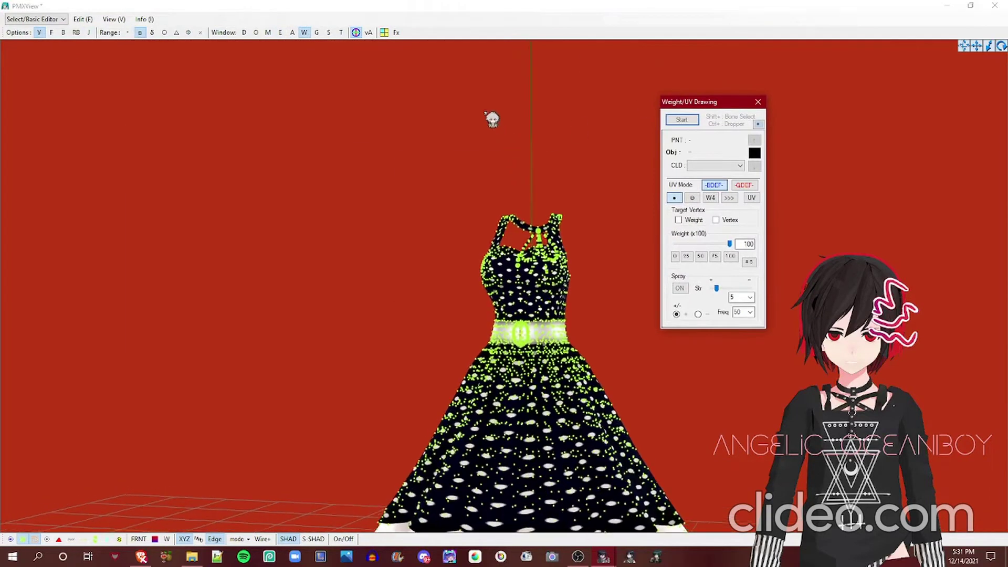
pyautogui.moveTo(503, 110)
pyautogui.mouseDown(button='right')
pyautogui.moveTo(488, 108)
pyautogui.moveTo(511, 110)
pyautogui.moveTo(481, 292)
pyautogui.moveTo(475, 285)
pyautogui.moveTo(503, 242)
pyautogui.mouseUp(button='right')
pyautogui.moveTo(696, 105); pyautogui.dragTo(694, 114)
pyautogui.click(726, 109)
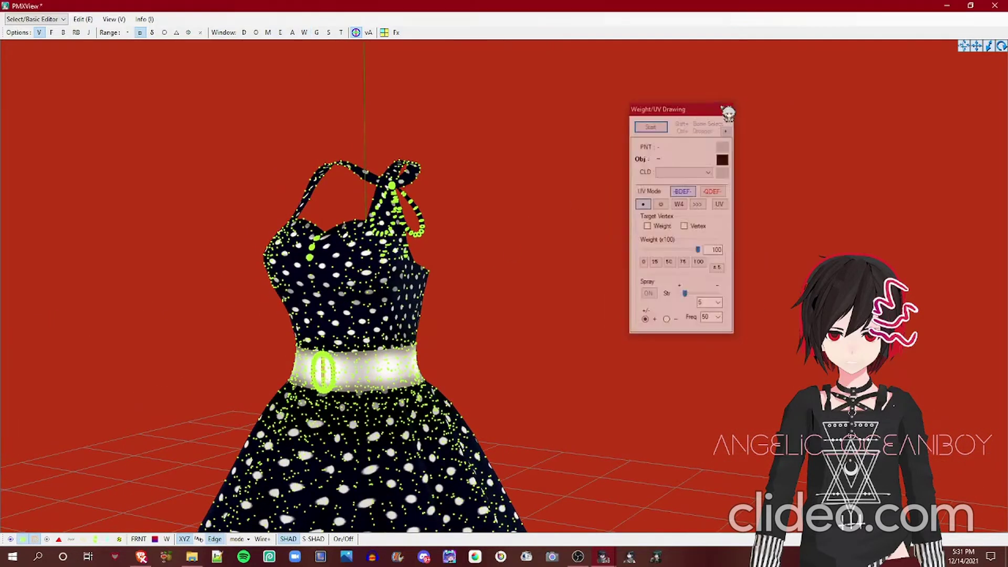
# Open the Selection Guide window, place it beside the dress, and close it.
pyautogui.click(318, 32)
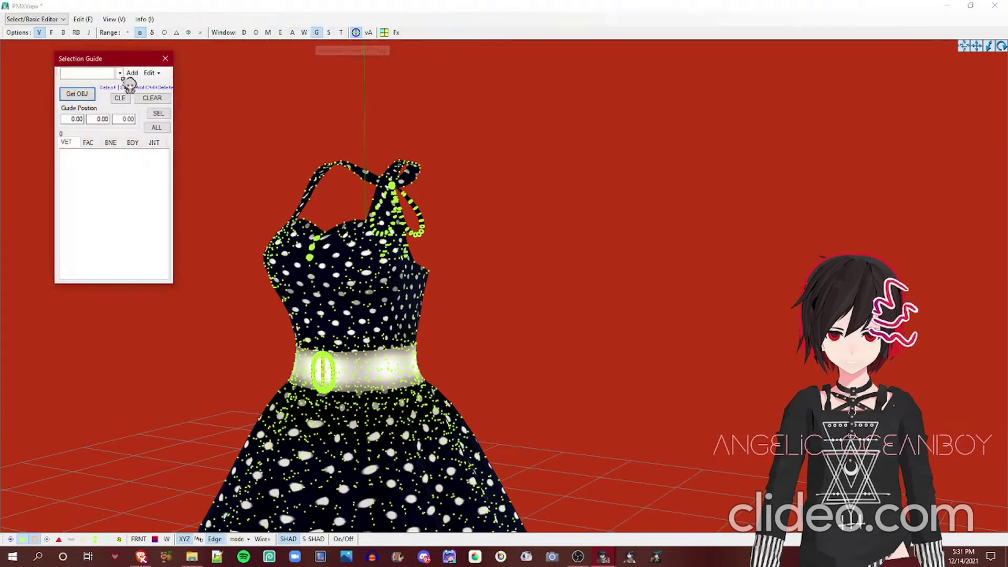
pyautogui.moveTo(133, 66); pyautogui.dragTo(608, 95)
pyautogui.click(643, 88)
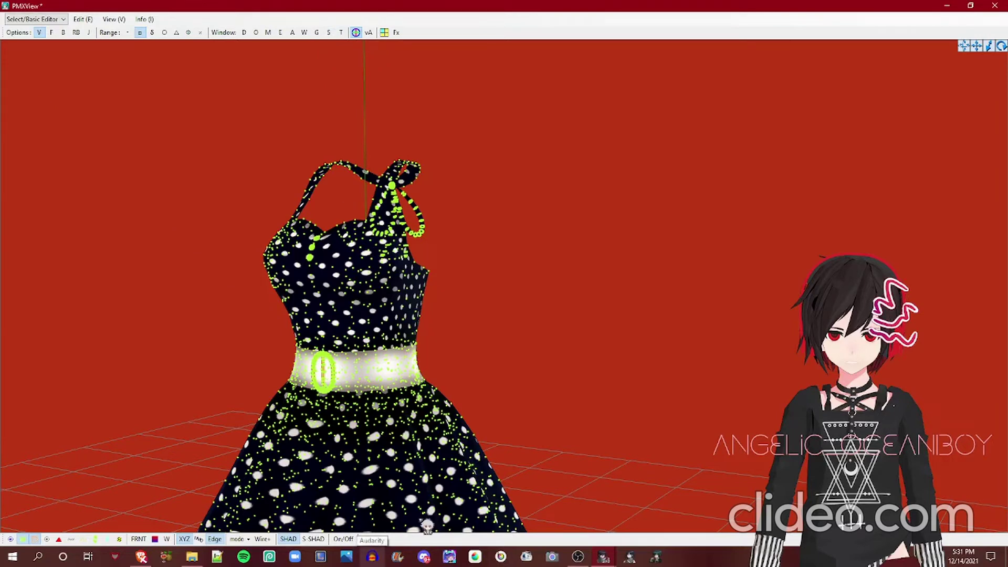
# Box-select the upper part of the dress, extend the area with a larger selection box, and clear the selection.
pyautogui.scroll(-3, 344, 347)
pyautogui.moveTo(322, 355); pyautogui.dragTo(378, 336, button='middle')
pyautogui.scroll(4, 378, 336)
pyautogui.moveTo(258, 129); pyautogui.dragTo(556, 375)
pyautogui.scroll(-3, 761, 326)
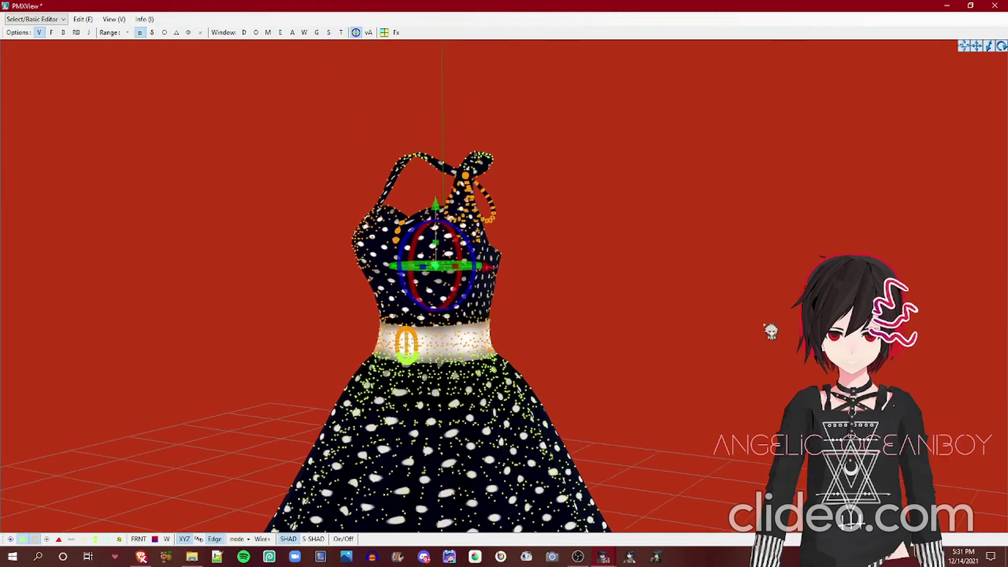
pyautogui.moveTo(760, 325); pyautogui.dragTo(686, 283, button='right')
pyautogui.moveTo(81, 135); pyautogui.dragTo(682, 407)
pyautogui.moveTo(436, 202)
pyautogui.mouseDown(button='right')
pyautogui.moveTo(475, 196)
pyautogui.moveTo(431, 189)
pyautogui.mouseUp(button='right')
pyautogui.click(378, 131)
# Open the SubView window and compare its view of the dress with the main view from several angles.
pyautogui.click(329, 33)
pyautogui.moveTo(306, 128); pyautogui.dragTo(296, 223, button='right')
pyautogui.scroll(3, 257, 169)
pyautogui.scroll(-3, 525, 223)
pyautogui.moveTo(474, 226); pyautogui.dragTo(736, 233, button='right')
pyautogui.scroll(-3, 500, 223)
pyautogui.moveTo(742, 240); pyautogui.dragTo(767, 234, button='middle')
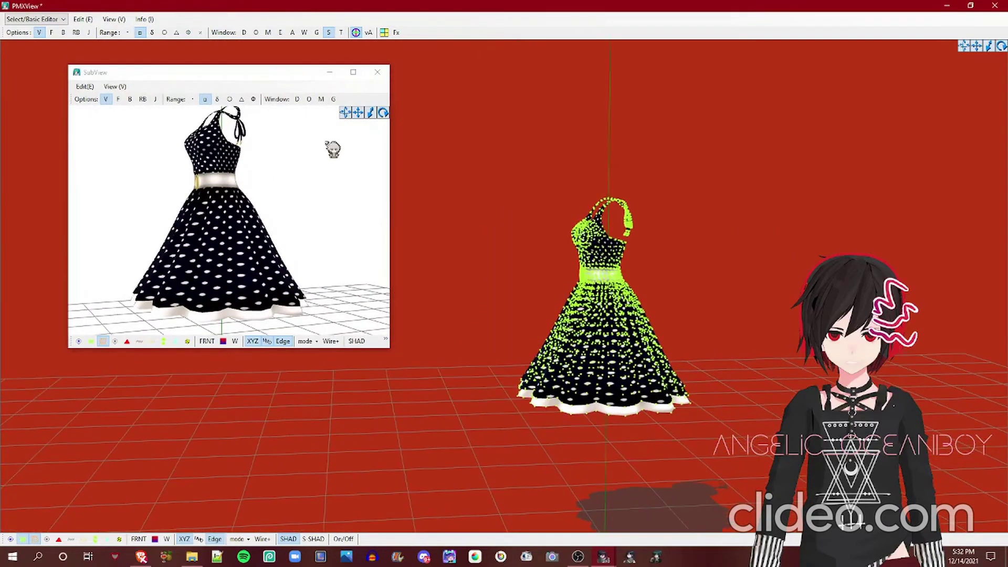
pyautogui.moveTo(452, 168); pyautogui.dragTo(421, 233, button='right')
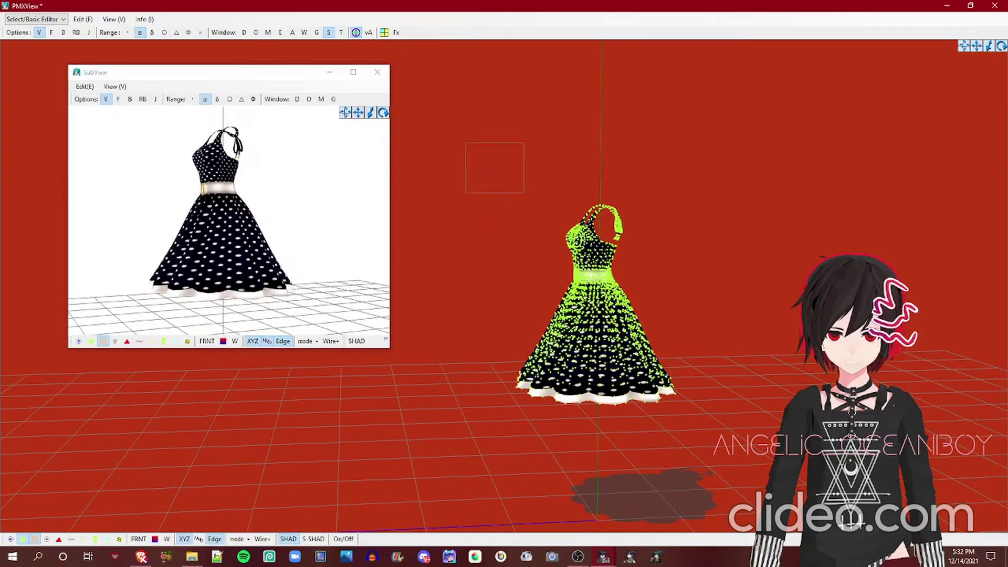
# Box-select the whole dress, move it along the Z axis with the handle, and close the SubView window.
pyautogui.moveTo(466, 142); pyautogui.dragTo(844, 419)
pyautogui.scroll(-1, 477, 307)
pyautogui.moveTo(523, 297); pyautogui.dragTo(423, 91)
pyautogui.click(329, 32)
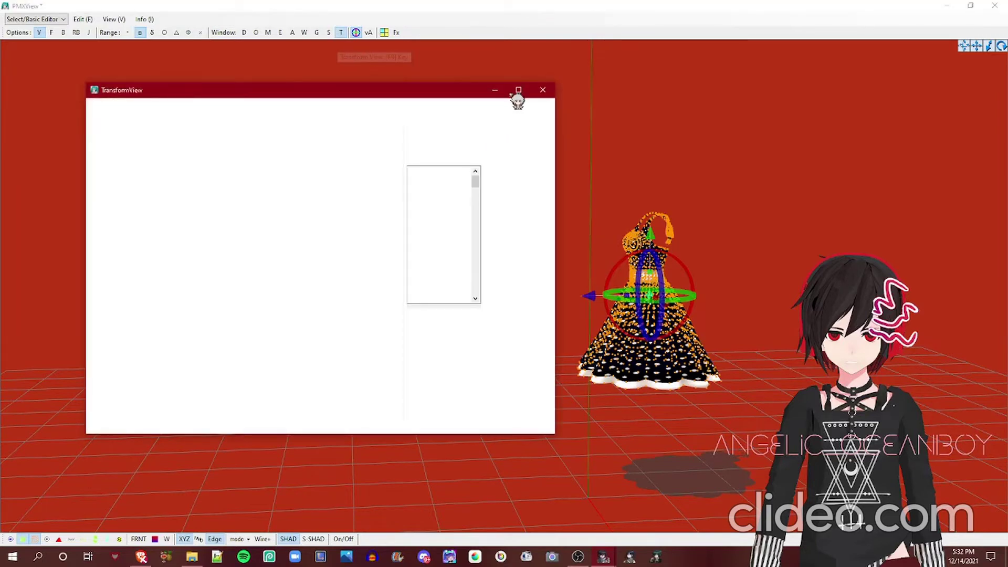
# Maximize the TransformView window, look at the dress with its bones from another angle, and close the window.
pyautogui.click(517, 92)
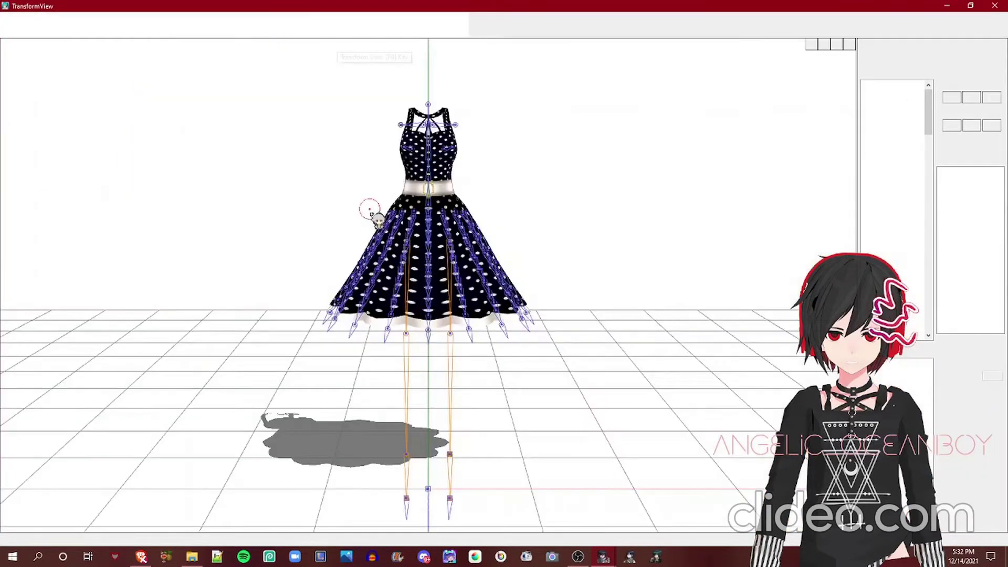
pyautogui.scroll(3, 428, 215)
pyautogui.moveTo(428, 215); pyautogui.dragTo(632, 206, button='right')
pyautogui.click(994, 6)
# Move the selected dress back along the Z axis with the handle.
pyautogui.moveTo(586, 404); pyautogui.dragTo(562, 351, button='right')
pyautogui.scroll(1, 559, 351)
pyautogui.moveTo(569, 293); pyautogui.dragTo(517, 295)
pyautogui.scroll(1, 736, 409)
pyautogui.moveTo(735, 408); pyautogui.dragTo(765, 356, button='right')
pyautogui.scroll(2, 765, 357)
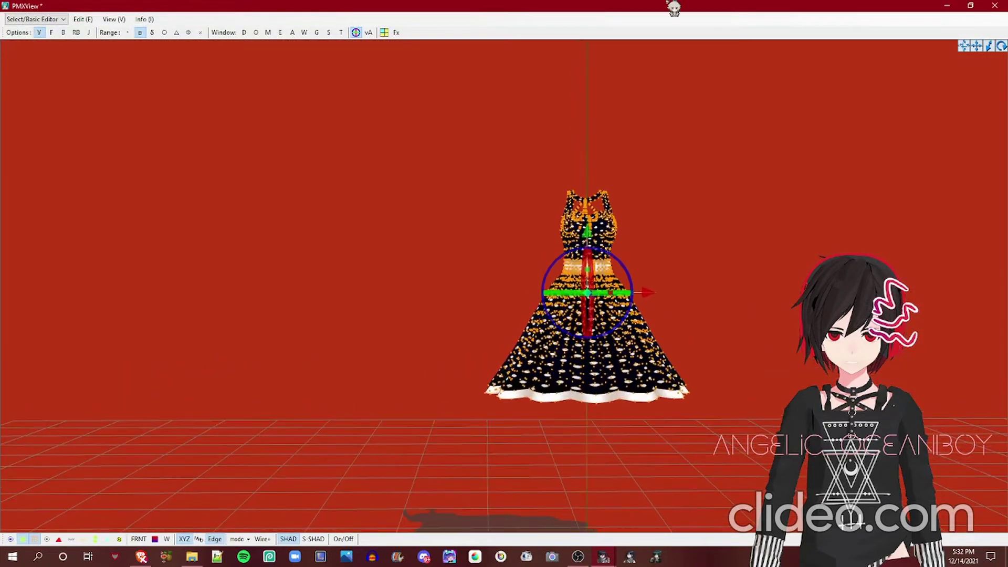
pyautogui.moveTo(718, 133); pyautogui.dragTo(380, 86, button='middle')
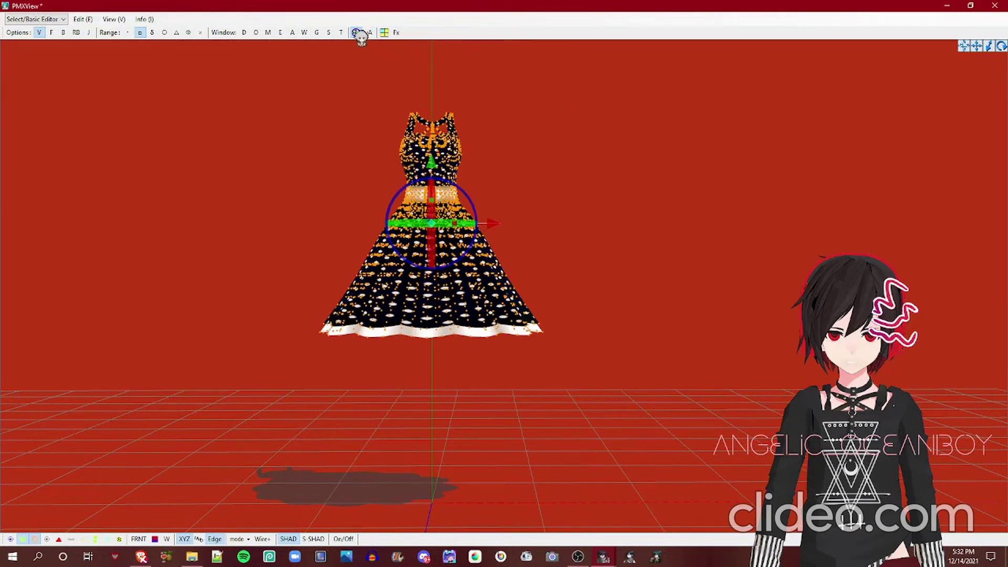
# Demonstrate the transform handle toggle on the selected dress and examine the handle and dress up close.
pyautogui.click(356, 32)
pyautogui.scroll(3, 542, 142)
pyautogui.moveTo(608, 193); pyautogui.dragTo(708, 362, button='middle')
pyautogui.scroll(4, 632, 356)
pyautogui.moveTo(603, 412); pyautogui.dragTo(594, 358, button='middle')
pyautogui.moveTo(601, 364); pyautogui.dragTo(649, 436, button='right')
pyautogui.moveTo(569, 410); pyautogui.dragTo(576, 198, button='right')
pyautogui.scroll(-4, 586, 200)
pyautogui.moveTo(577, 198); pyautogui.dragTo(567, 181, button='middle')
pyautogui.scroll(-1, 574, 188)
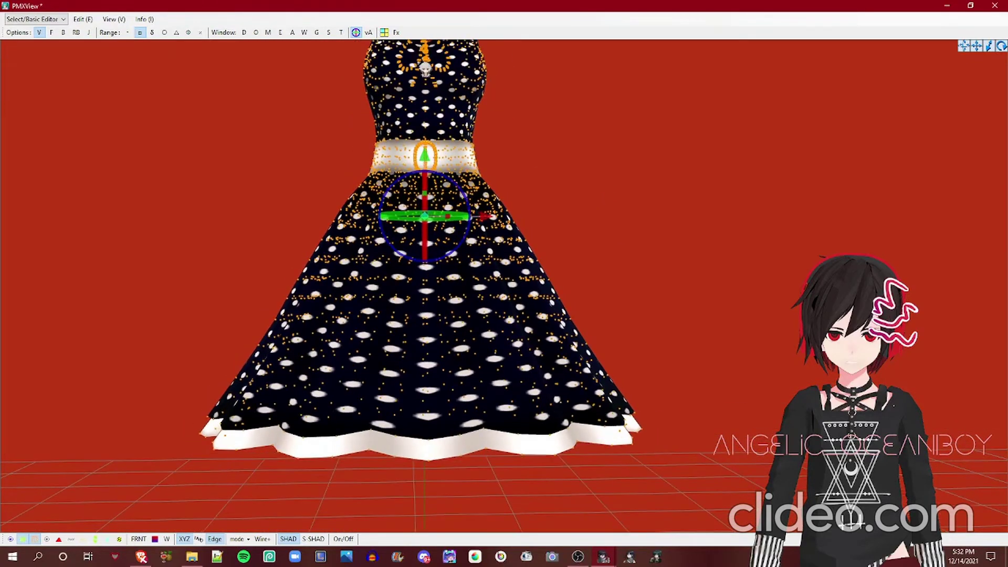
# Turn on Multi View mode, zoom the dress in and out in the top view, and return to the single view.
pyautogui.click(388, 34)
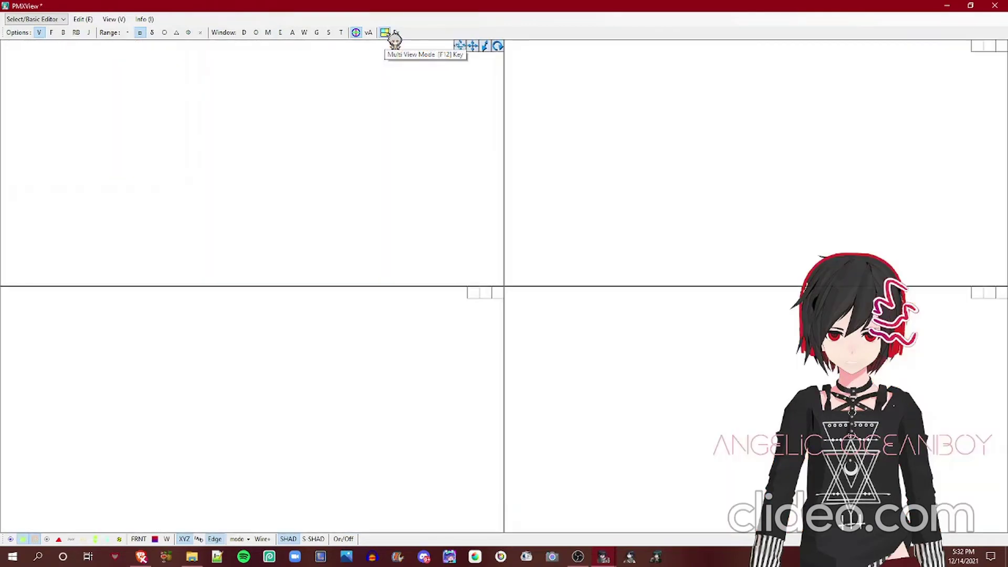
pyautogui.scroll(3, 412, 106)
pyautogui.scroll(4, 645, 159)
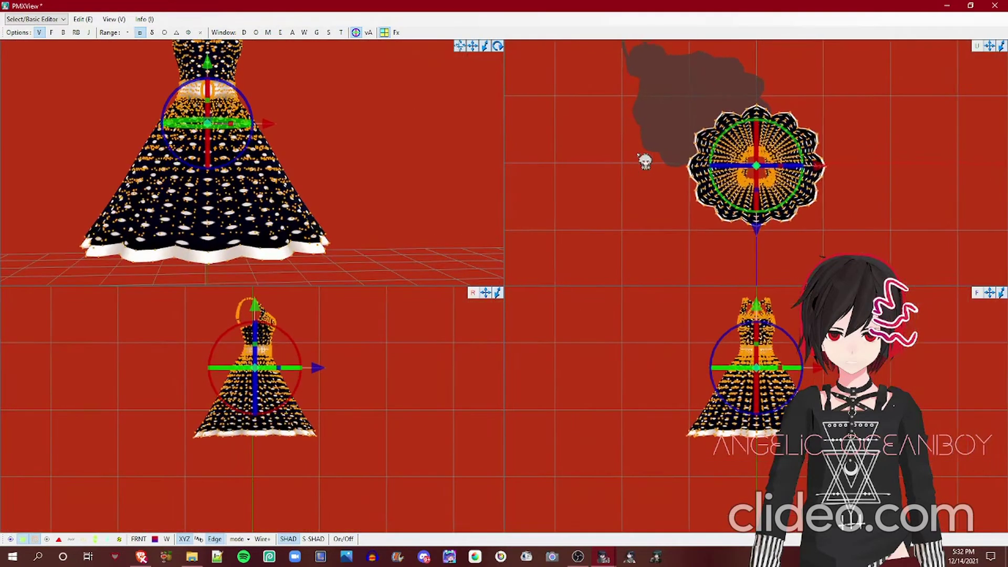
pyautogui.scroll(4, 645, 159)
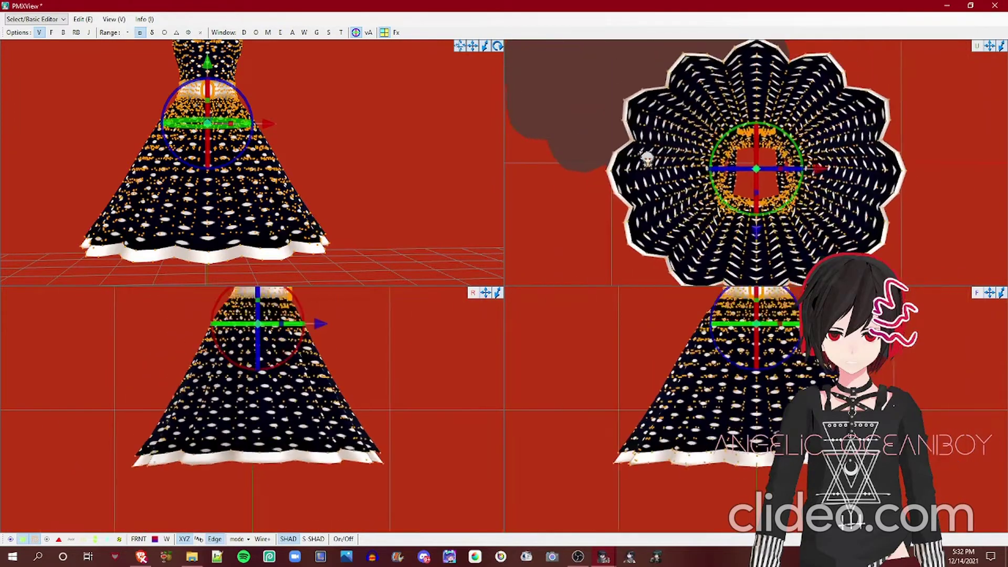
pyautogui.scroll(-3, 646, 159)
pyautogui.scroll(-2, 647, 152)
pyautogui.scroll(5, 647, 149)
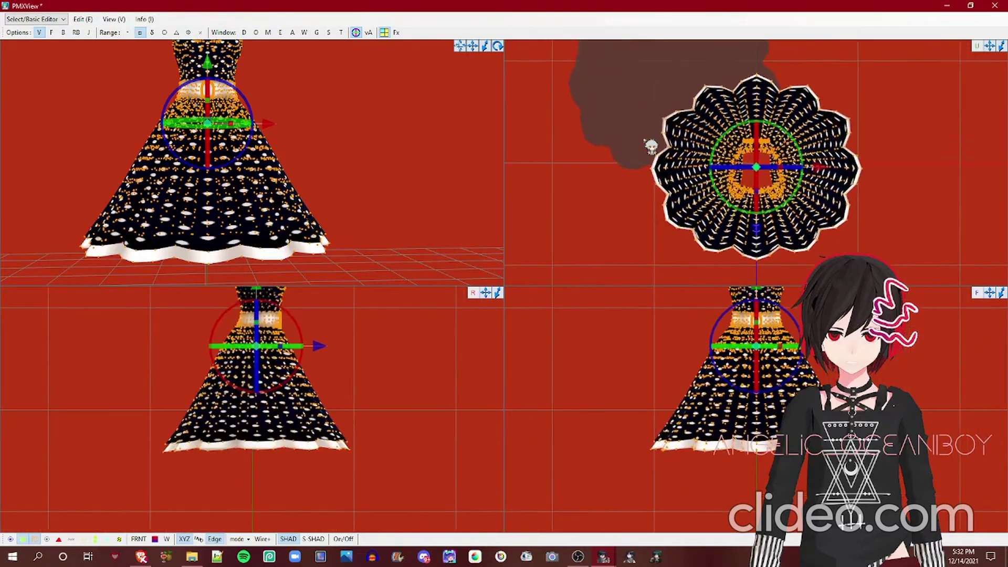
pyautogui.scroll(2, 640, 131)
pyautogui.moveTo(640, 131); pyautogui.dragTo(680, 110, button='middle')
pyautogui.moveTo(562, 85); pyautogui.dragTo(562, 80, button='middle')
pyautogui.scroll(-8, 566, 97)
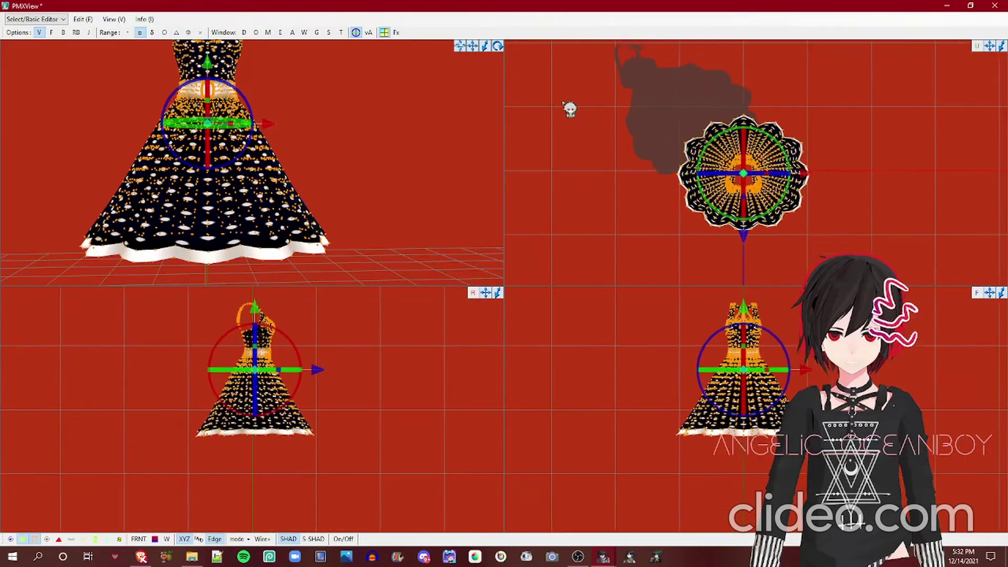
pyautogui.scroll(4, 579, 136)
pyautogui.click(388, 33)
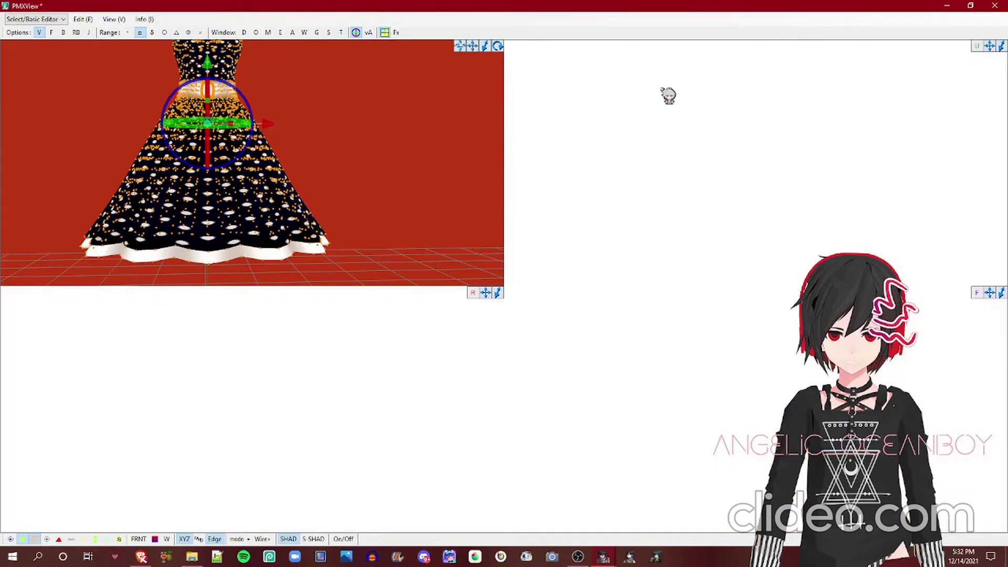
# Toggle the Effect display on and off while examining the dress close up and from the side.
pyautogui.click(400, 32)
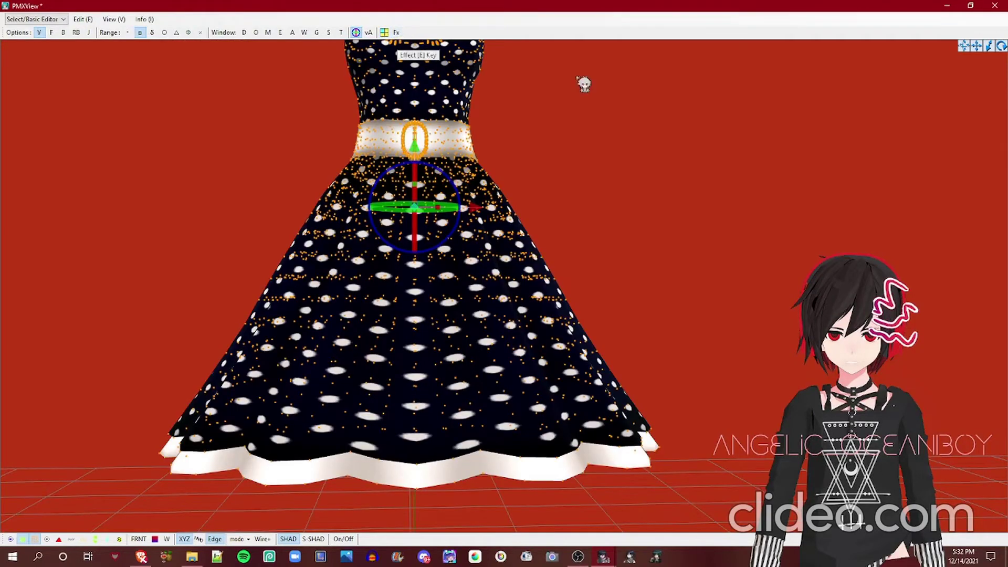
pyautogui.scroll(2, 660, 171)
pyautogui.moveTo(660, 172); pyautogui.dragTo(660, 178, button='middle')
pyautogui.scroll(-2, 660, 178)
pyautogui.moveTo(646, 180); pyautogui.dragTo(401, 37, button='right')
pyautogui.click(401, 32)
pyautogui.scroll(3, 511, 128)
pyautogui.moveTo(480, 151); pyautogui.dragTo(516, 154, button='right')
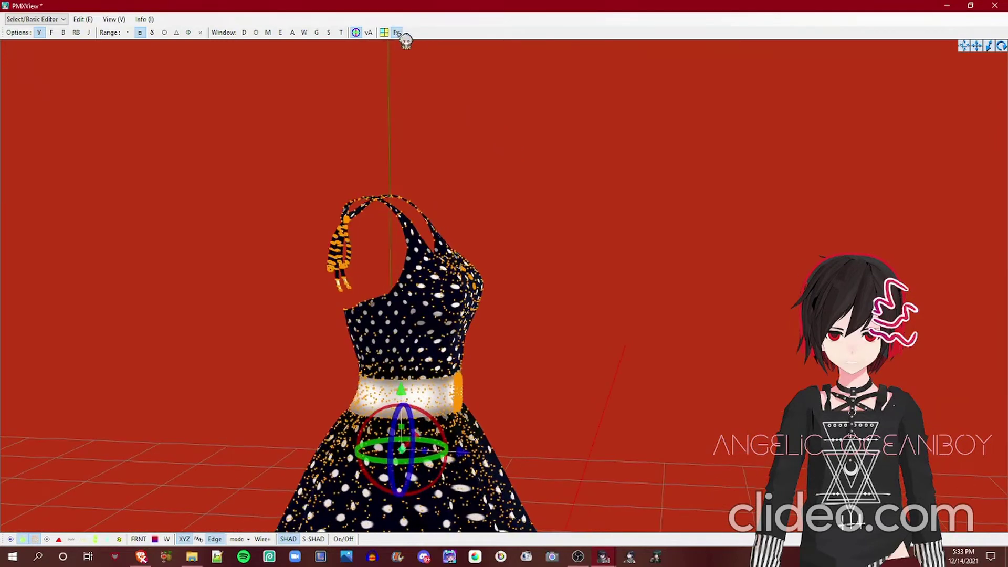
pyautogui.moveTo(627, 190); pyautogui.dragTo(453, 277, button='right')
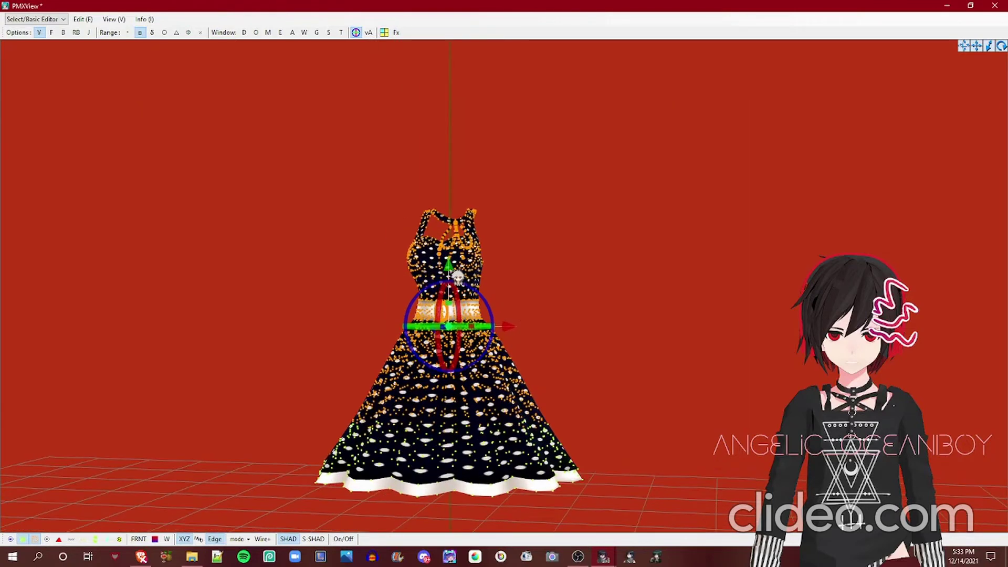
# Box-select the whole dress and examine the transform handle's movement arrows from the front and side.
pyautogui.moveTo(76, 131); pyautogui.dragTo(1007, 531)
pyautogui.scroll(2, 331, 313)
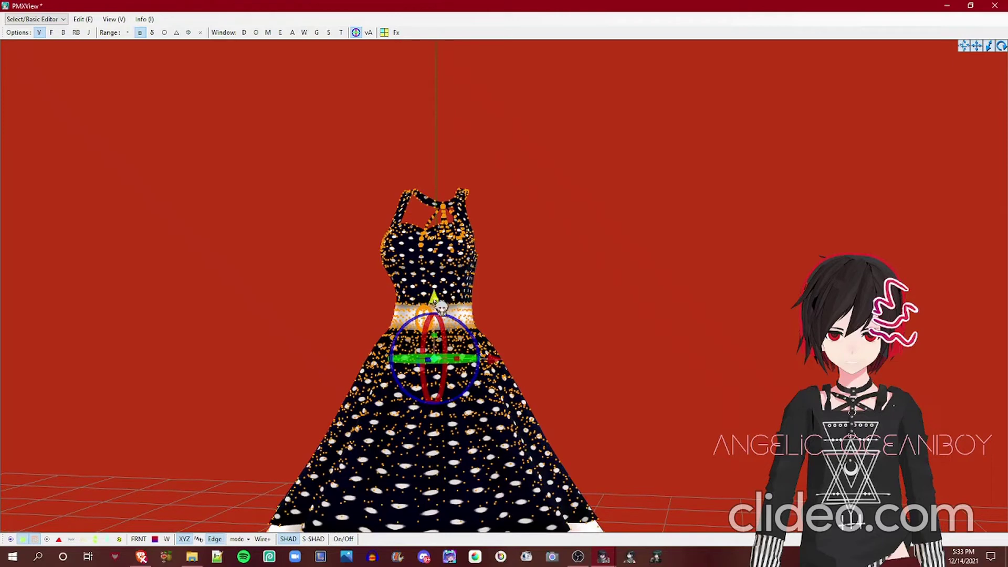
pyautogui.moveTo(441, 307); pyautogui.dragTo(443, 286, button='right')
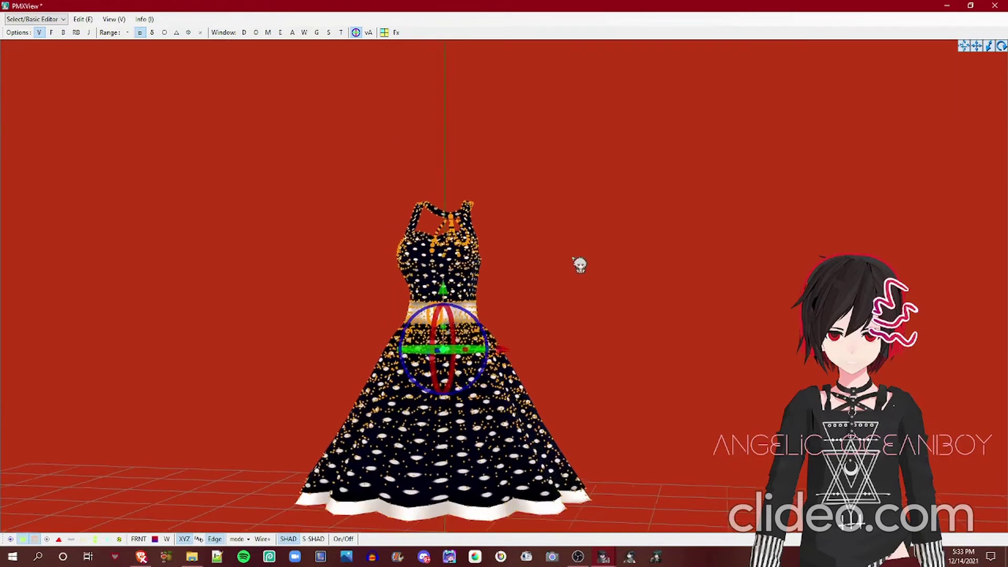
pyautogui.moveTo(579, 265); pyautogui.dragTo(495, 365, button='right')
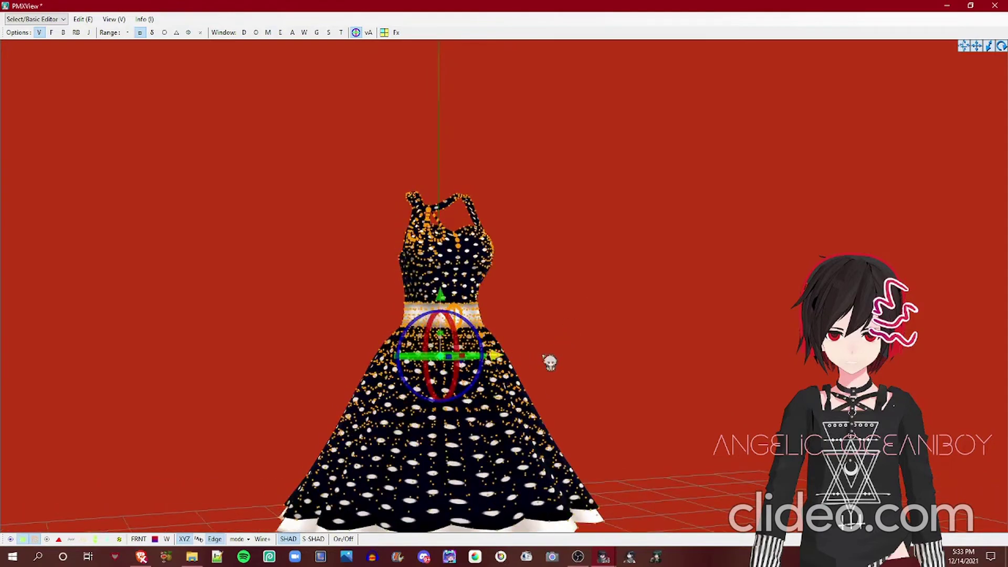
pyautogui.scroll(-1, 551, 358)
pyautogui.moveTo(696, 369); pyautogui.dragTo(597, 434, button='right')
pyautogui.scroll(-3, 578, 407)
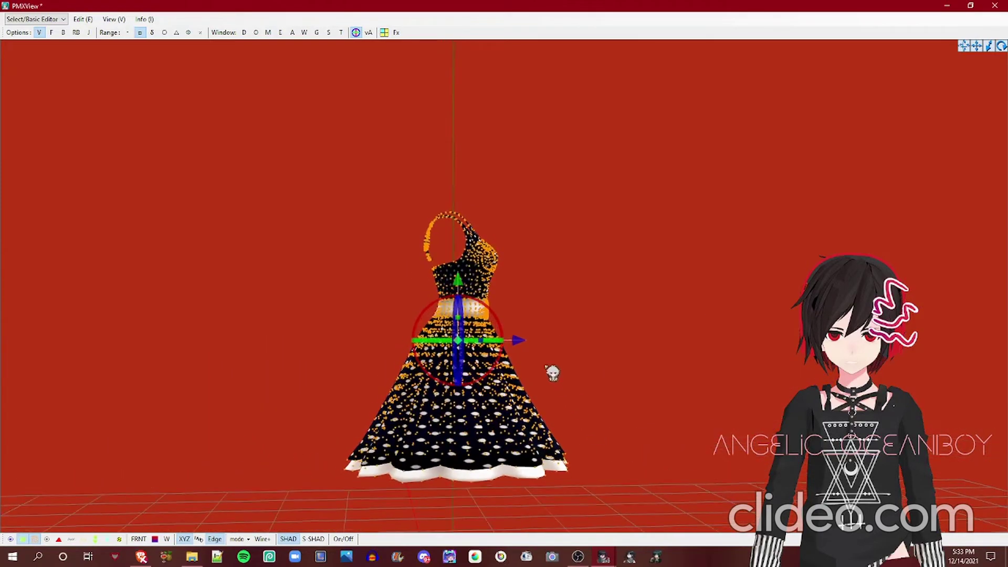
pyautogui.scroll(-2, 539, 347)
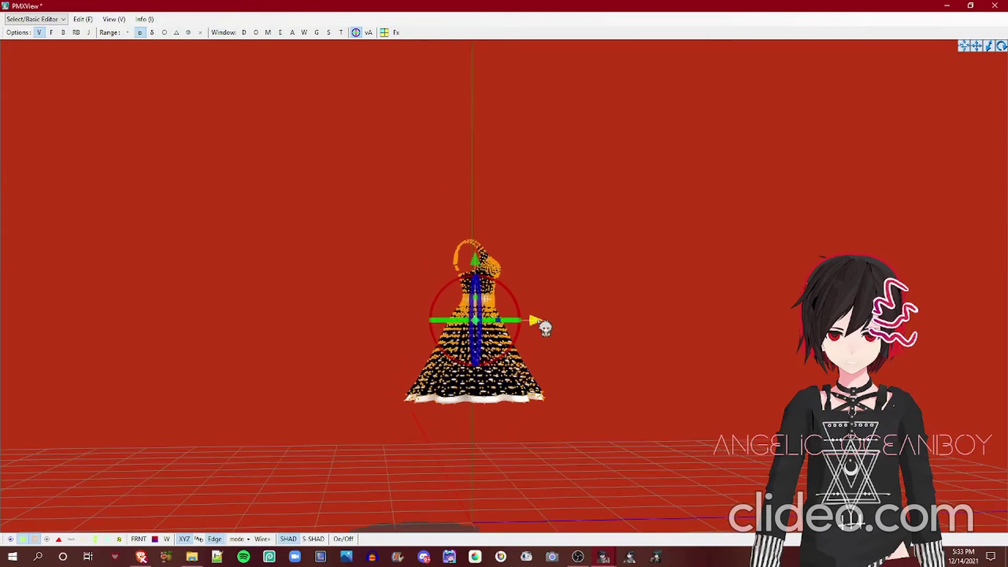
# Move the selected dress along the Z axis with the handle's blue arrow and undo the move.
pyautogui.moveTo(538, 322); pyautogui.dragTo(752, 338)
pyautogui.hotkey('ctrl', 'z')
pyautogui.moveTo(751, 338); pyautogui.dragTo(660, 340, button='right')
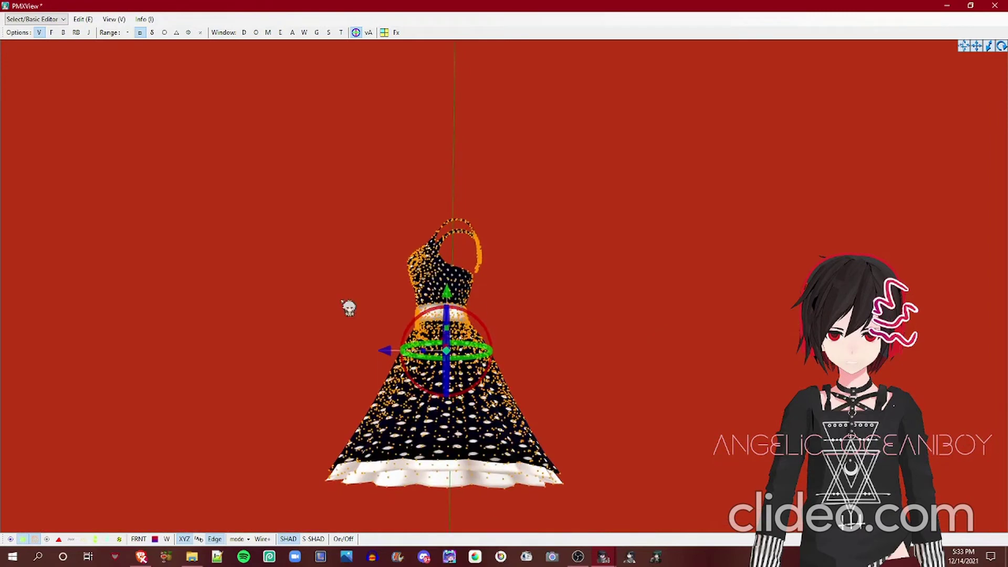
# Try rotating the selected dress about the X axis with the handle's red ring.
pyautogui.moveTo(348, 307); pyautogui.dragTo(432, 330, button='right')
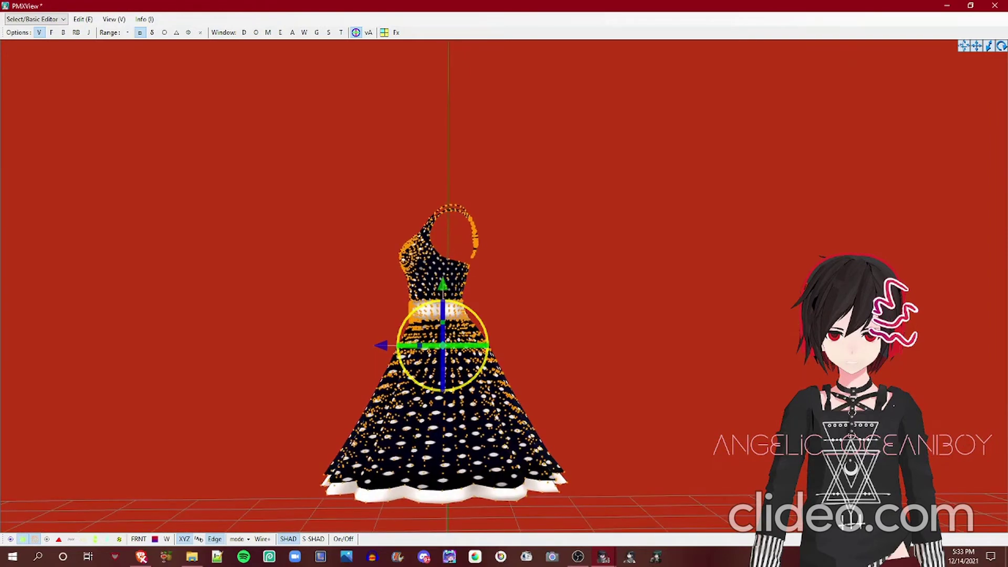
pyautogui.moveTo(487, 345)
pyautogui.mouseDown()
pyautogui.moveTo(479, 318)
pyautogui.moveTo(419, 305)
pyautogui.moveTo(488, 344)
pyautogui.mouseUp()
pyautogui.moveTo(625, 380); pyautogui.dragTo(653, 452, button='right')
pyautogui.scroll(-2, 653, 453)
pyautogui.scroll(1, 655, 453)
pyautogui.moveTo(493, 382); pyautogui.dragTo(593, 423, button='right')
pyautogui.moveTo(592, 457); pyautogui.dragTo(473, 362, button='right')
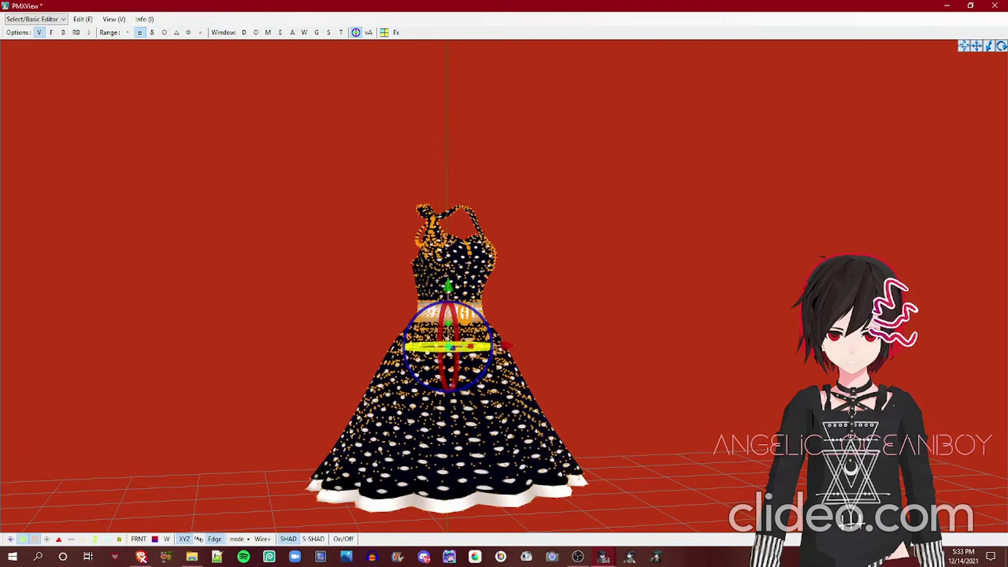
# Try rotating the selected dress about the Y and Z axes with the handle's green and blue rings.
pyautogui.moveTo(481, 349); pyautogui.dragTo(469, 350)
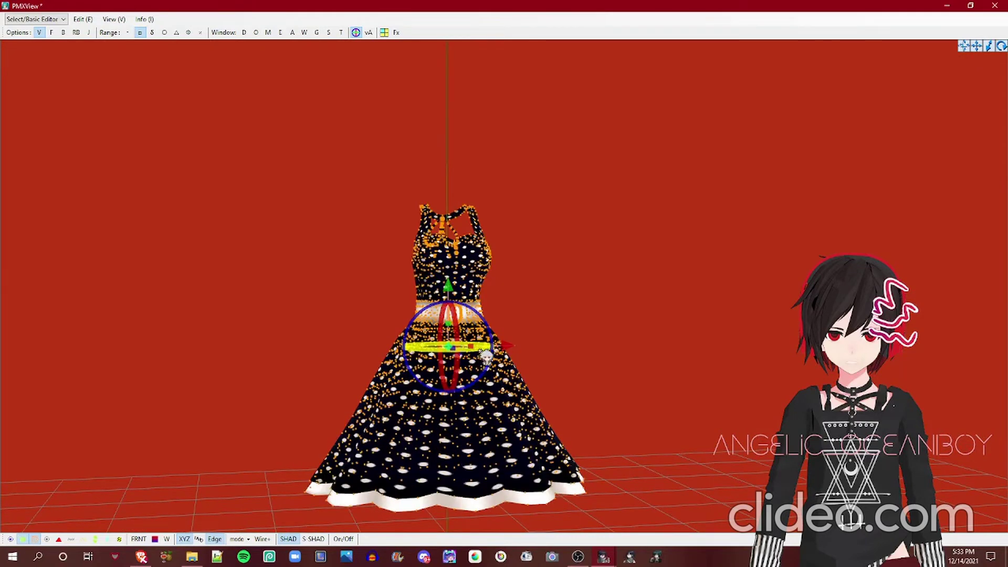
pyautogui.moveTo(514, 372); pyautogui.dragTo(503, 316, button='right')
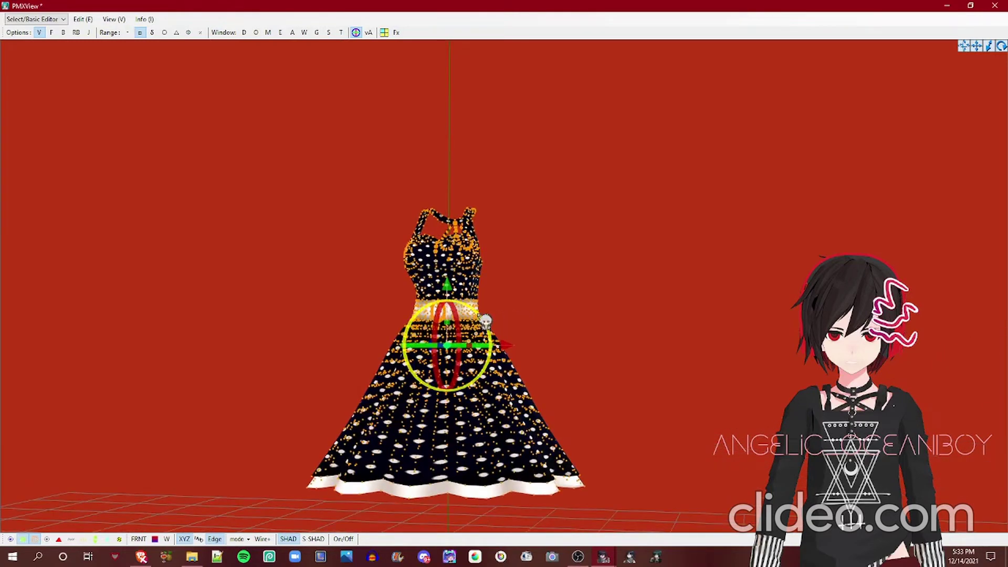
pyautogui.moveTo(490, 341); pyautogui.dragTo(490, 350)
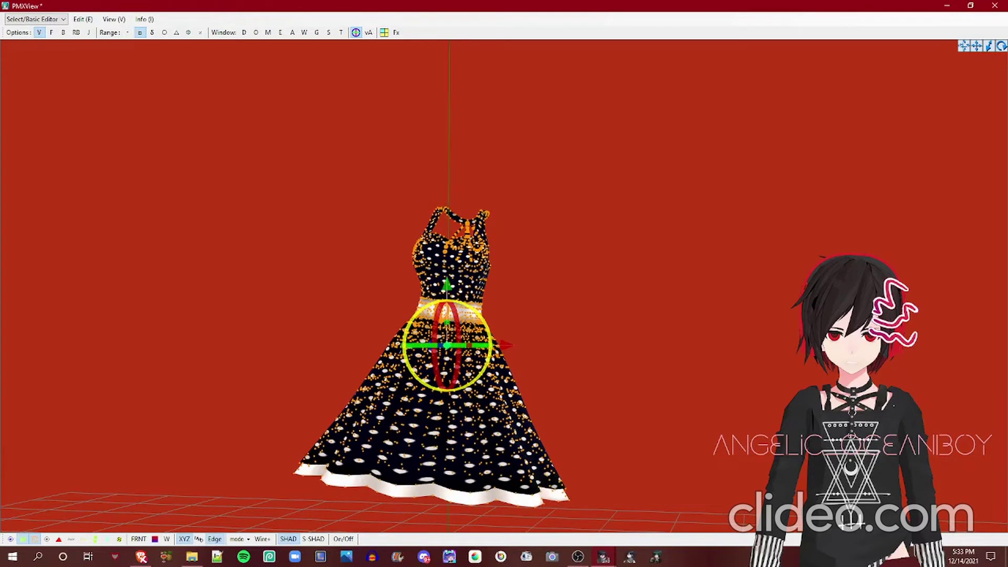
# Stretch the selected dress along the X axis with the handle's red scale cube and undo the scaling.
pyautogui.moveTo(532, 168)
pyautogui.mouseDown(button='right')
pyautogui.moveTo(569, 162)
pyautogui.moveTo(488, 152)
pyautogui.moveTo(540, 164)
pyautogui.mouseUp(button='right')
pyautogui.scroll(3, 539, 163)
pyautogui.scroll(4, 491, 361)
pyautogui.moveTo(455, 404); pyautogui.dragTo(500, 322, button='middle')
pyautogui.scroll(2, 530, 361)
pyautogui.scroll(-3, 444, 355)
pyautogui.scroll(-2, 450, 362)
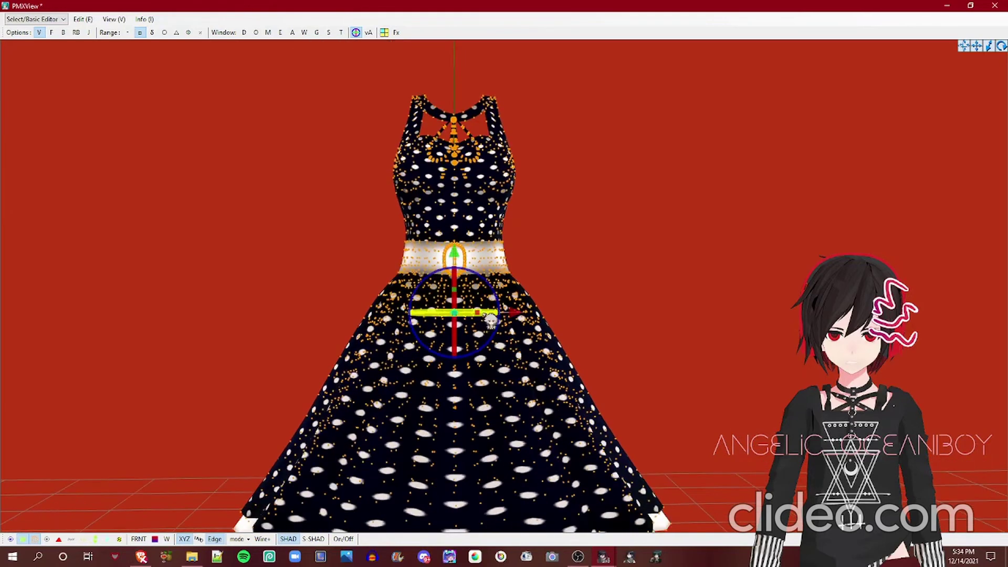
pyautogui.moveTo(477, 313); pyautogui.dragTo(551, 312)
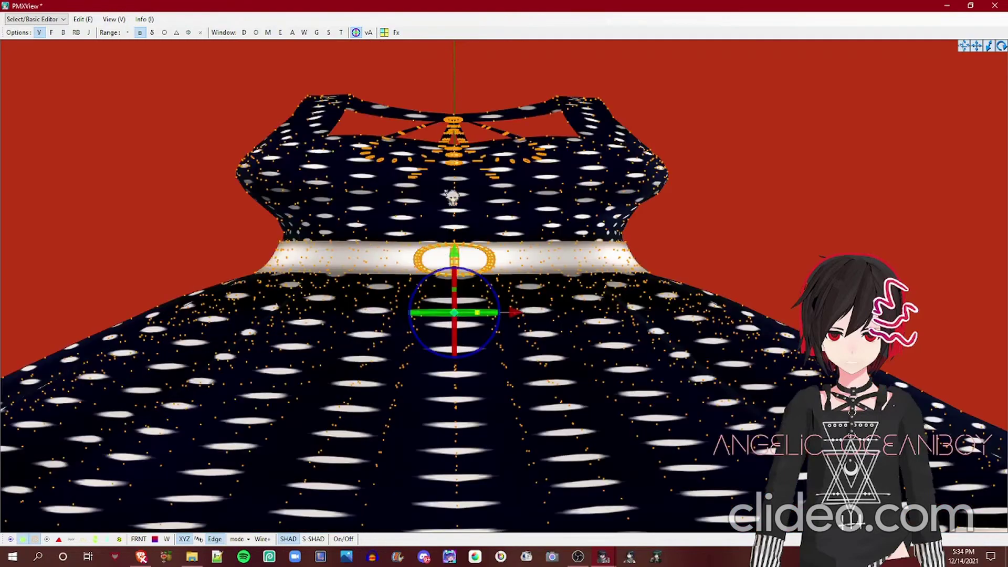
pyautogui.scroll(-3, 435, 149)
pyautogui.moveTo(529, 153); pyautogui.dragTo(510, 161, button='right')
pyautogui.hotkey('ctrl', 'z')
# Stretch and flatten the selected dress along the Y axis with the green scale cube and undo the scaling.
pyautogui.scroll(2, 547, 266)
pyautogui.moveTo(541, 268); pyautogui.dragTo(529, 307, button='right')
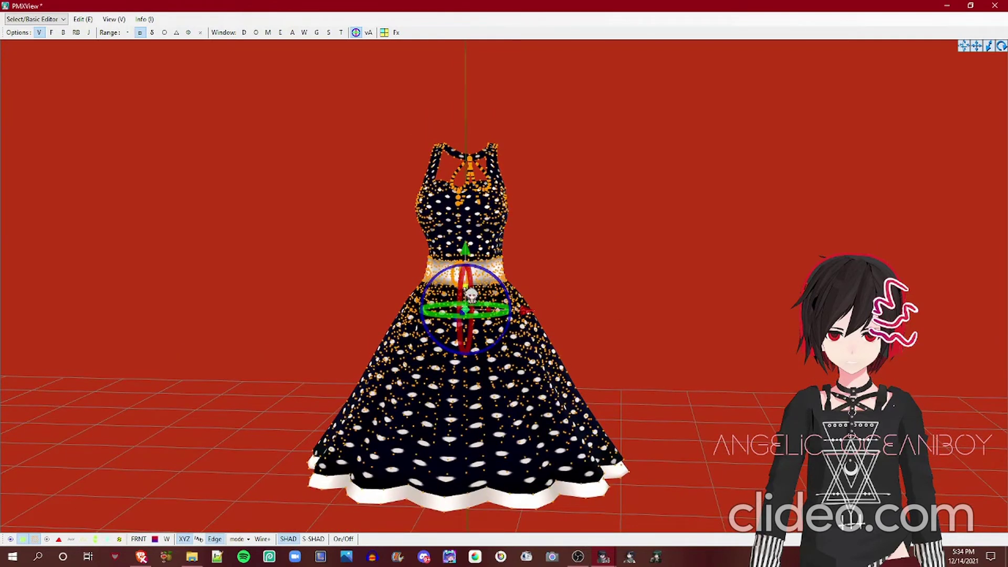
pyautogui.moveTo(465, 286); pyautogui.dragTo(465, 210)
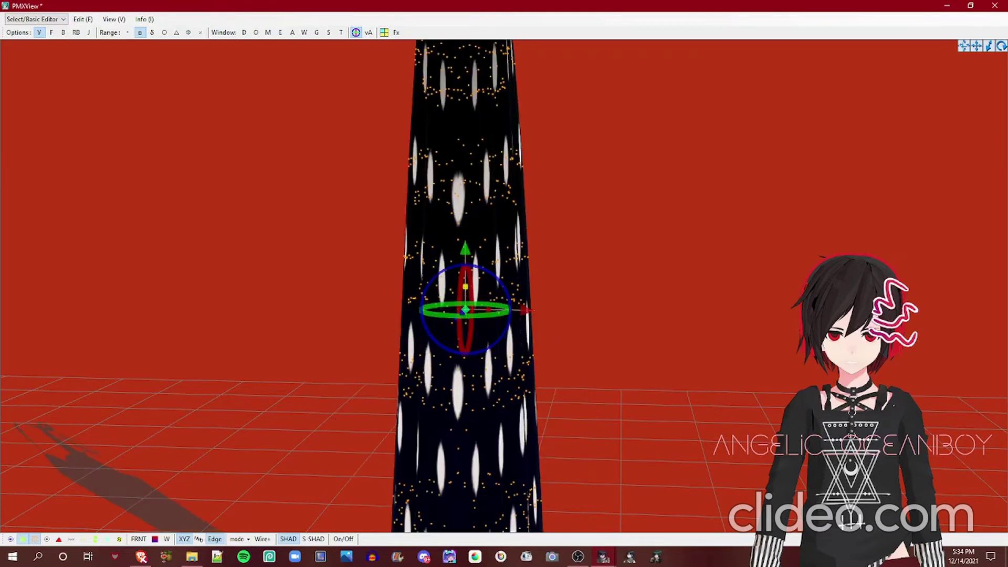
pyautogui.moveTo(465, 286); pyautogui.dragTo(465, 336)
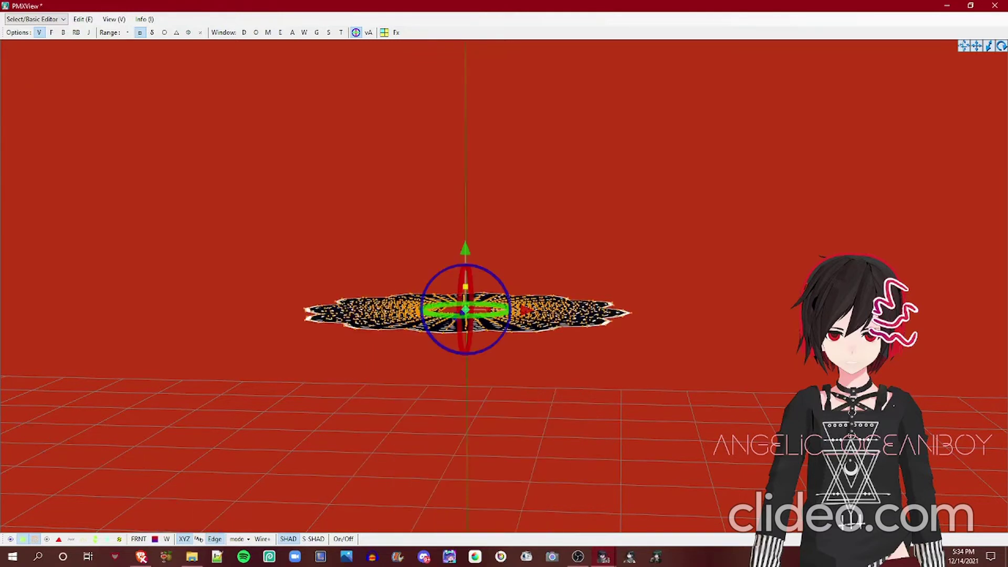
pyautogui.moveTo(739, 280); pyautogui.dragTo(615, 279, button='right')
pyautogui.hotkey('ctrl', 'z')
# Stretch the selected dress along the Z axis with the blue scale cube and undo the scaling.
pyautogui.moveTo(496, 307); pyautogui.dragTo(500, 308)
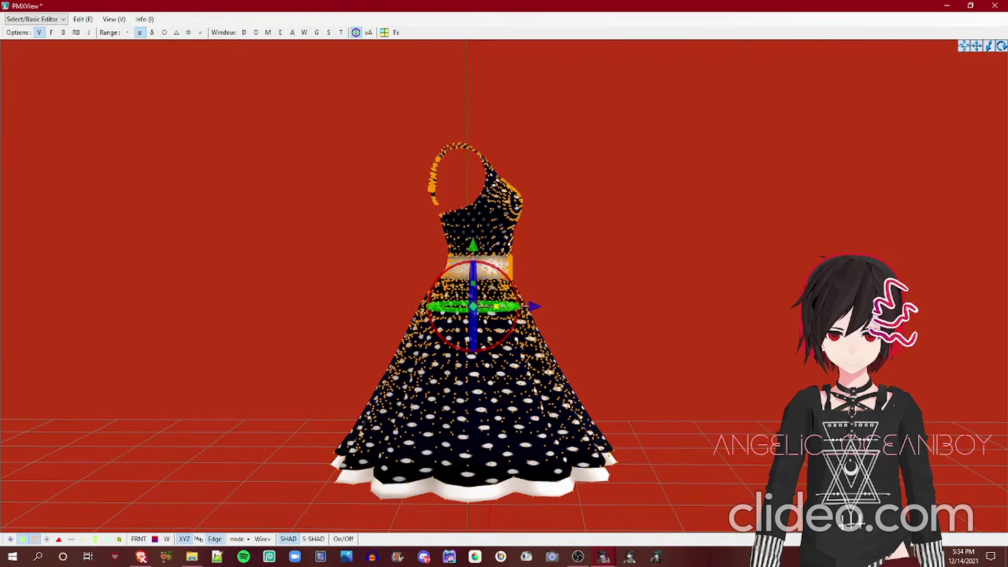
pyautogui.moveTo(496, 306); pyautogui.dragTo(496, 306)
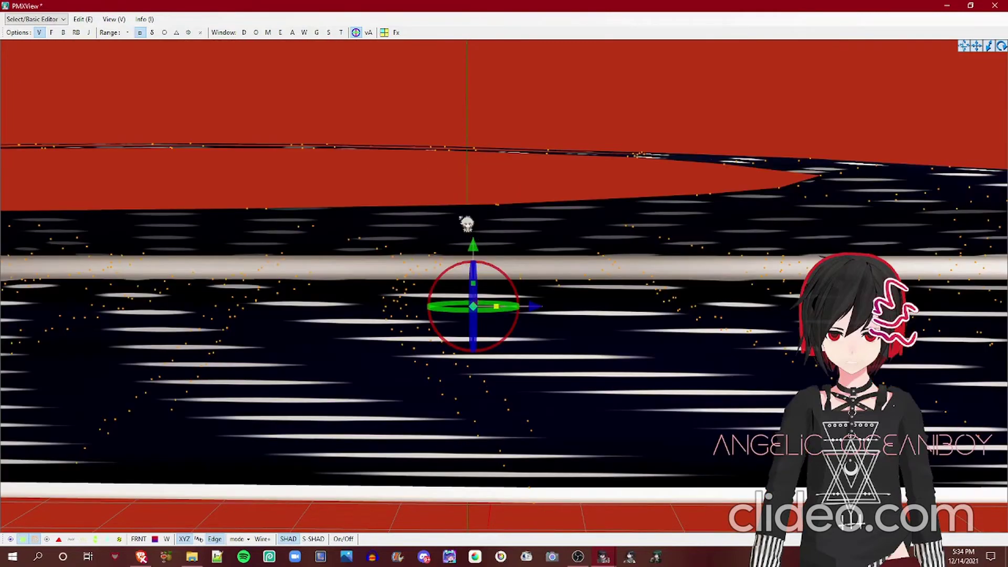
pyautogui.moveTo(441, 131)
pyautogui.mouseDown(button='right')
pyautogui.moveTo(496, 118)
pyautogui.moveTo(555, 125)
pyautogui.moveTo(431, 141)
pyautogui.mouseUp(button='right')
pyautogui.hotkey('ctrl', 'z')
# Try out the transform handle's centre control on the selected dress.
pyautogui.moveTo(520, 274); pyautogui.dragTo(434, 292, button='right')
pyautogui.scroll(1, 485, 260)
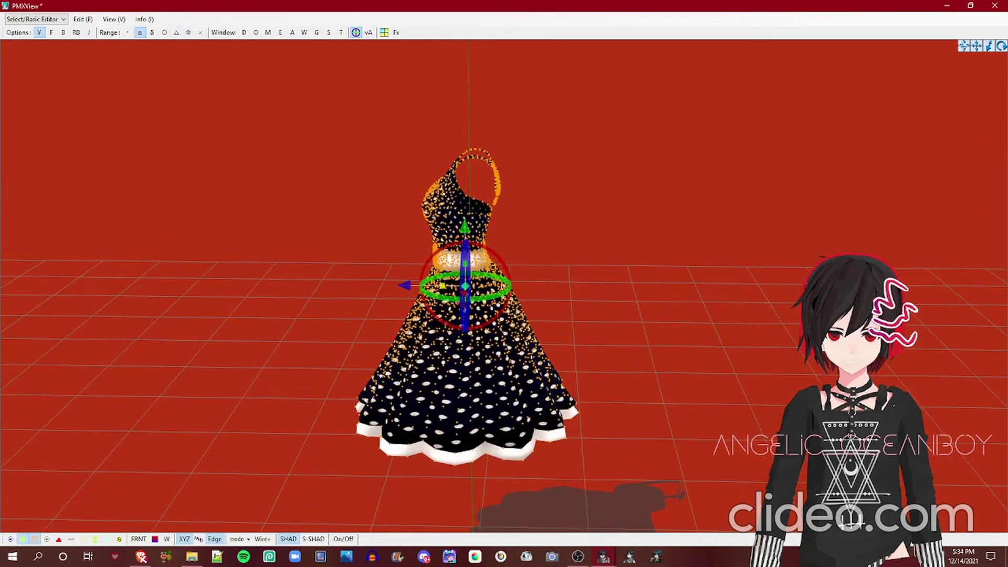
pyautogui.moveTo(341, 231); pyautogui.dragTo(340, 170, button='right')
pyautogui.scroll(3, 472, 299)
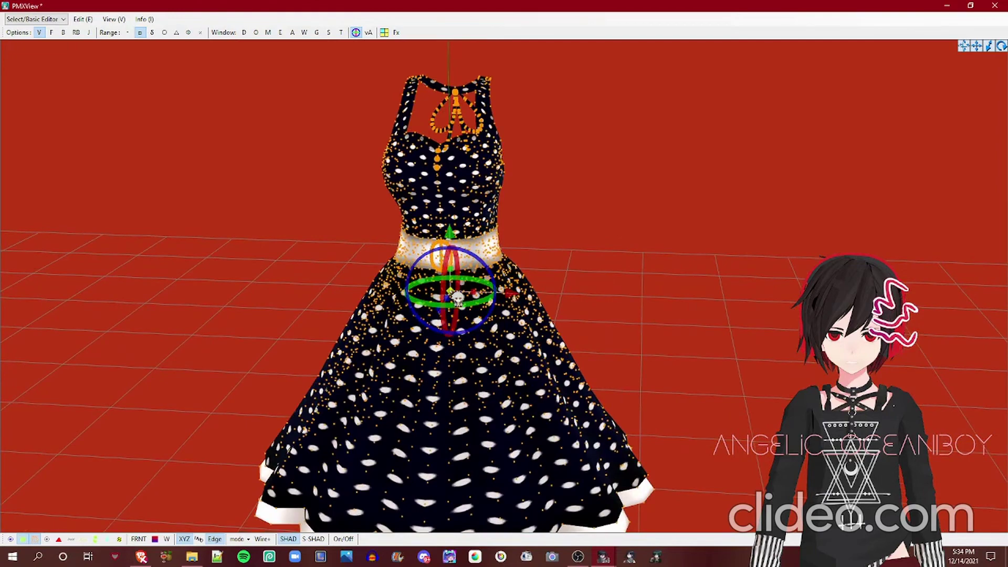
pyautogui.moveTo(450, 291); pyautogui.dragTo(357, 298)
pyautogui.moveTo(720, 296); pyautogui.dragTo(634, 303)
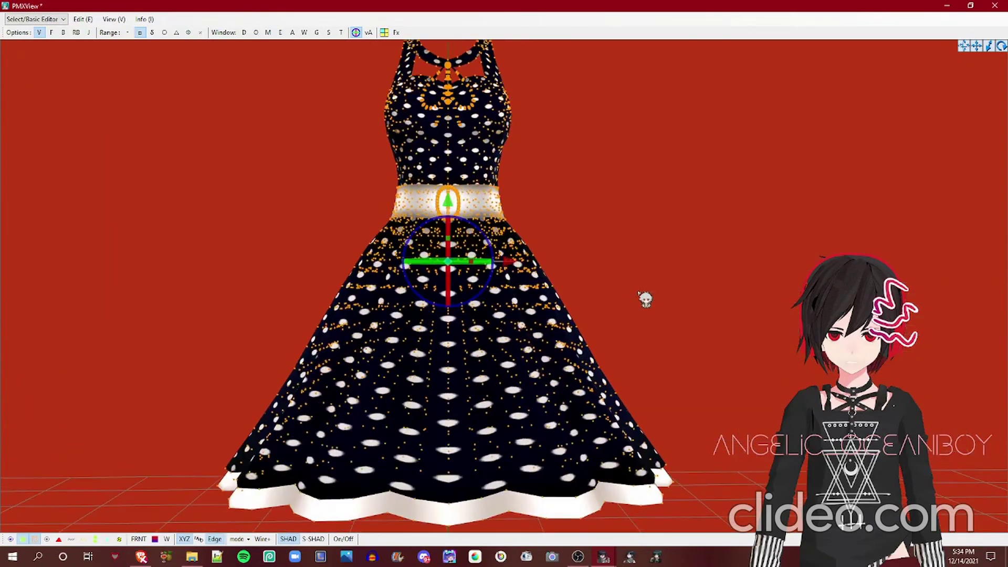
# Switch the edit mode to Surface Cut (Knife) and close the Advanced Editor window.
pyautogui.scroll(2, 450, 134)
pyautogui.scroll(-2, 446, 160)
pyautogui.moveTo(446, 160); pyautogui.dragTo(399, 134, button='right')
pyautogui.scroll(-4, 462, 195)
pyautogui.click(51, 21)
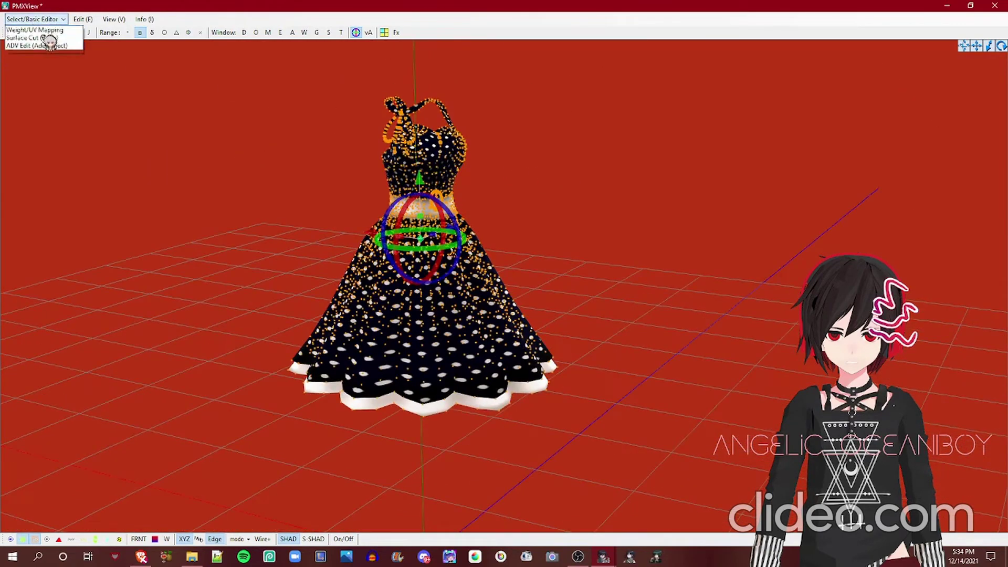
pyautogui.click(31, 38)
pyautogui.click(15, 19)
pyautogui.click(43, 53)
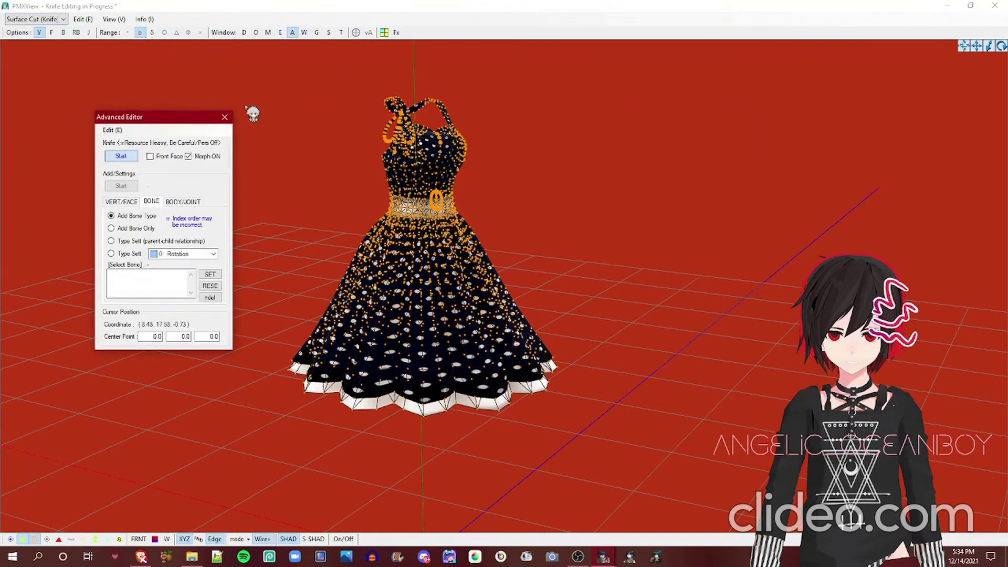
pyautogui.click(224, 116)
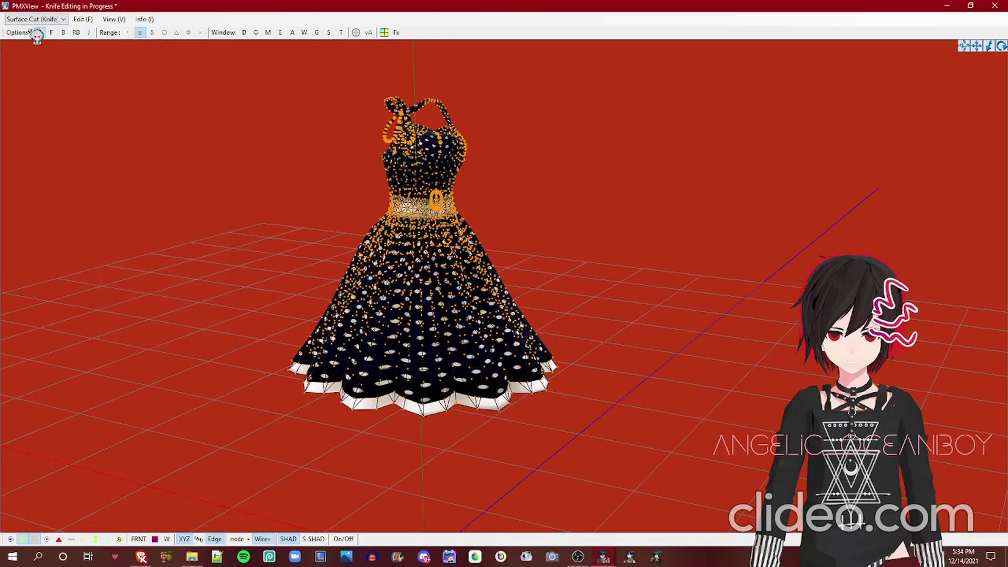
# Switch the edit mode back to Select/Basic Editor.
pyautogui.click(34, 19)
pyautogui.click(51, 63)
pyautogui.click(35, 19)
pyautogui.click(32, 27)
# Box-select the vertices of the upper part of the dress.
pyautogui.moveTo(508, 116); pyautogui.dragTo(445, 182, button='right')
pyautogui.scroll(3, 448, 119)
pyautogui.scroll(-3, 639, 221)
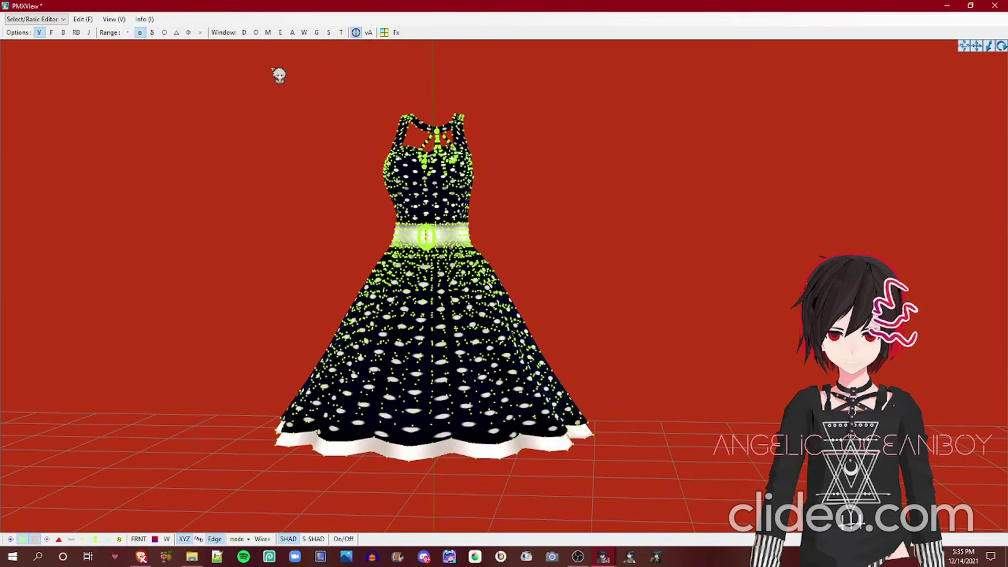
pyautogui.moveTo(287, 95); pyautogui.dragTo(682, 294)
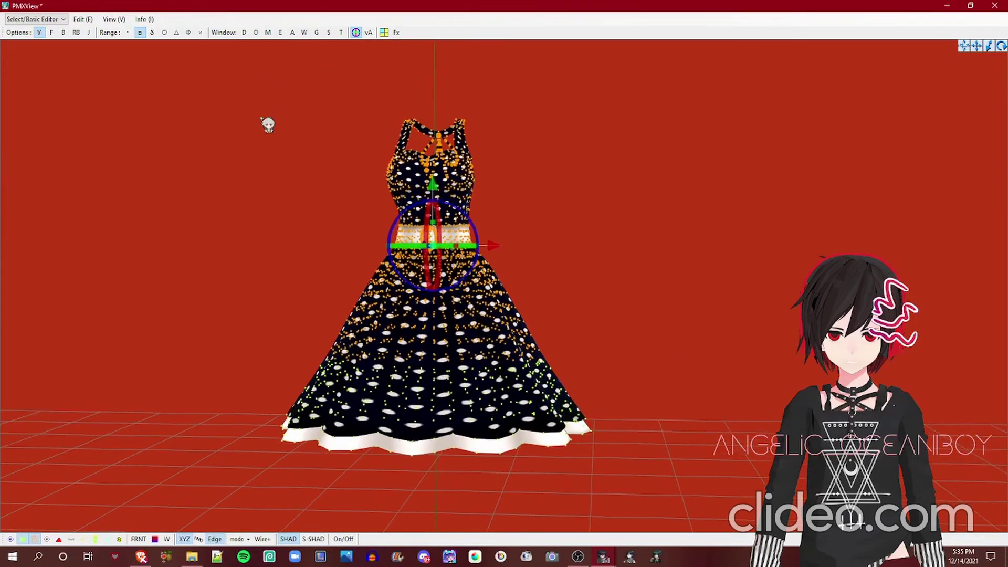
# Box-select the vertices of the bodice, waist and upper skirt again, with the dress seen from different angles.
pyautogui.moveTo(156, 100); pyautogui.dragTo(543, 251)
pyautogui.moveTo(248, 108); pyautogui.dragTo(664, 329)
pyautogui.moveTo(572, 163); pyautogui.dragTo(540, 169, button='right')
pyautogui.scroll(2, 540, 168)
pyautogui.moveTo(540, 168)
pyautogui.mouseDown(button='middle')
pyautogui.moveTo(554, 187)
pyautogui.moveTo(547, 180)
pyautogui.mouseUp(button='middle')
pyautogui.scroll(1, 547, 179)
pyautogui.scroll(-2, 646, 190)
pyautogui.moveTo(647, 190); pyautogui.dragTo(613, 174, button='middle')
pyautogui.scroll(-1, 550, 186)
pyautogui.moveTo(557, 193)
pyautogui.mouseDown(button='right')
pyautogui.moveTo(577, 196)
pyautogui.moveTo(570, 196)
pyautogui.mouseUp(button='right')
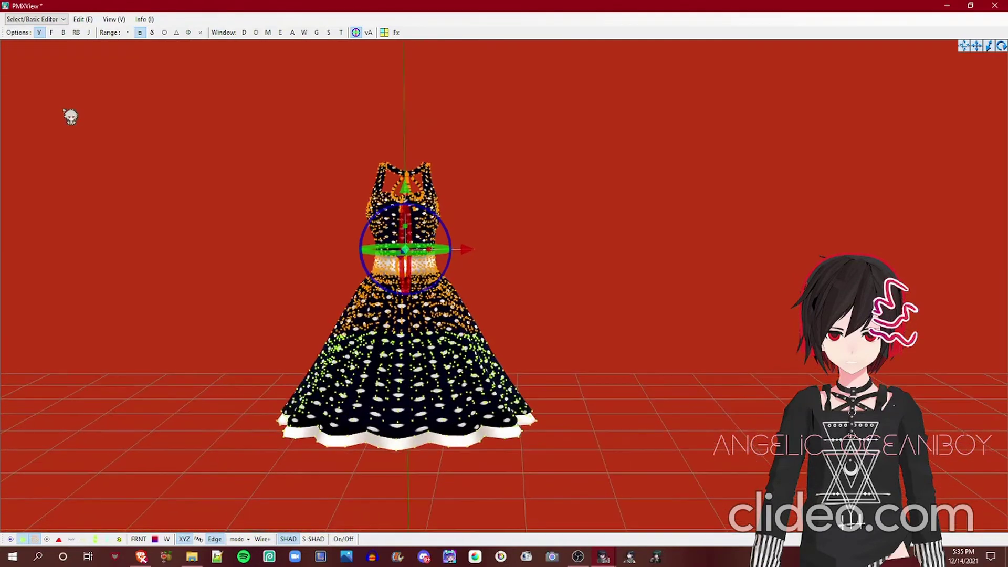
pyautogui.moveTo(66, 111); pyautogui.dragTo(619, 373)
pyautogui.moveTo(620, 374); pyautogui.dragTo(493, 409, button='right')
pyautogui.click(580, 556)
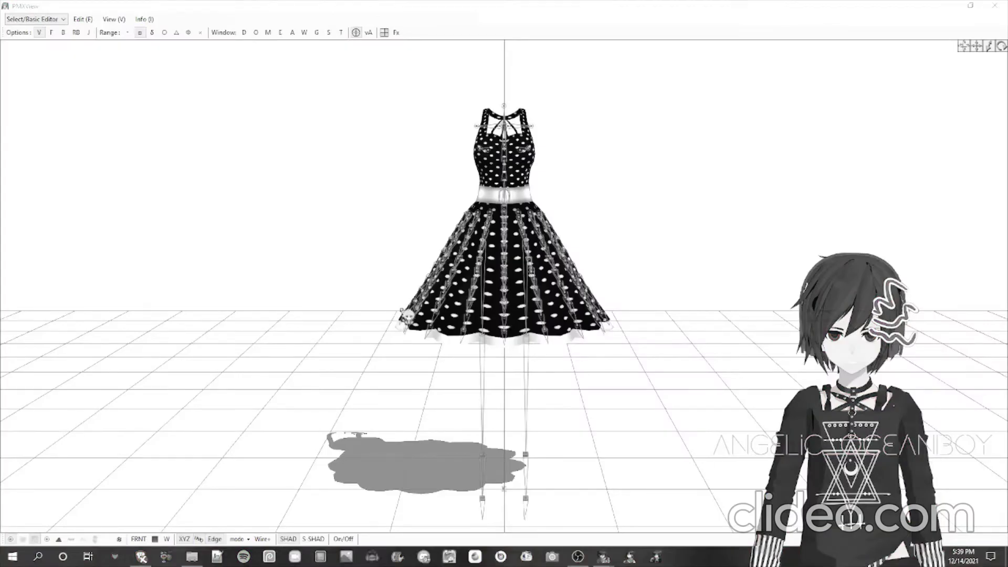
# Examine the dress from an angled view and the editing commands available for the model.
pyautogui.moveTo(821, 79); pyautogui.dragTo(792, 81, button='right')
pyautogui.moveTo(438, 136)
pyautogui.mouseDown(button='right')
pyautogui.moveTo(378, 125)
pyautogui.moveTo(399, 124)
pyautogui.moveTo(434, 144)
pyautogui.mouseUp(button='right')
pyautogui.scroll(3, 554, 111)
pyautogui.moveTo(571, 109); pyautogui.dragTo(721, 203, button='right')
pyautogui.scroll(-2, 721, 204)
pyautogui.moveTo(722, 170); pyautogui.dragTo(719, 108, button='right')
pyautogui.click(78, 21)
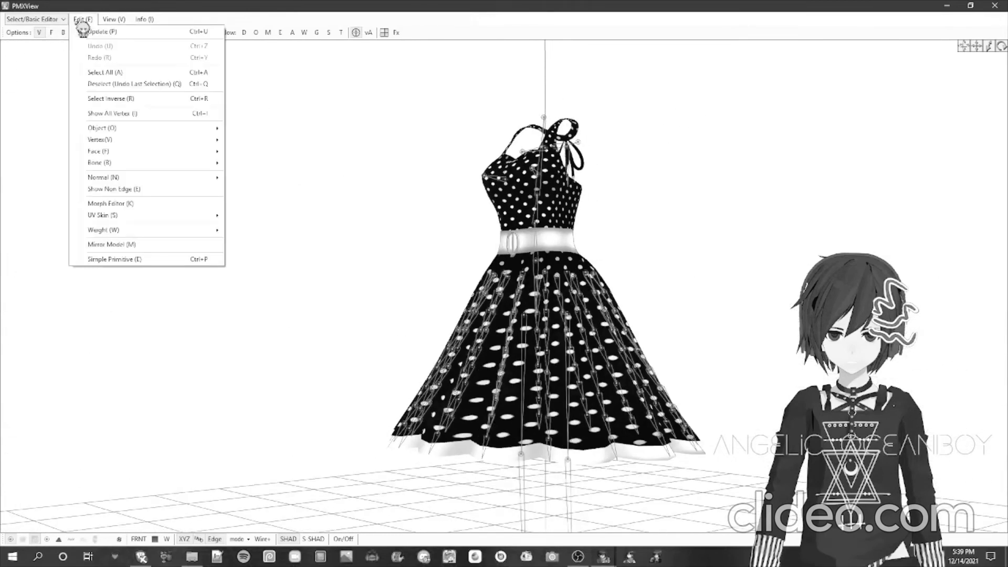
pyautogui.click(353, 119)
# Box-select the whole dress and move it along one axis of the transform handle, away from its bones.
pyautogui.scroll(-2, 252, 145)
pyautogui.moveTo(231, 138); pyautogui.dragTo(720, 484)
pyautogui.scroll(-3, 351, 274)
pyautogui.moveTo(486, 284); pyautogui.dragTo(713, 285)
pyautogui.moveTo(502, 270); pyautogui.dragTo(475, 267, button='right')
pyautogui.moveTo(476, 267); pyautogui.dragTo(276, 272, button='middle')
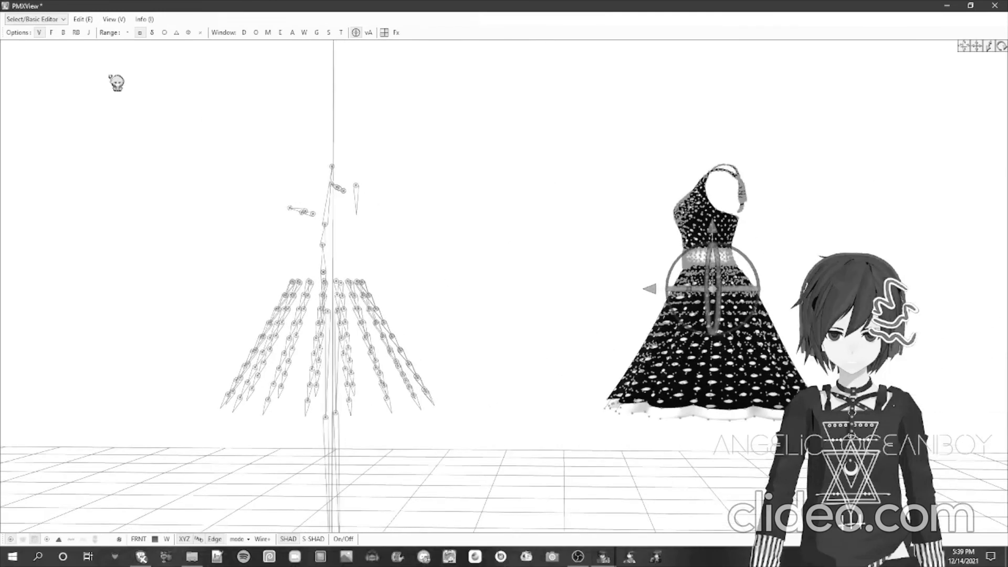
# Undo the move of the dress.
pyautogui.click(87, 20)
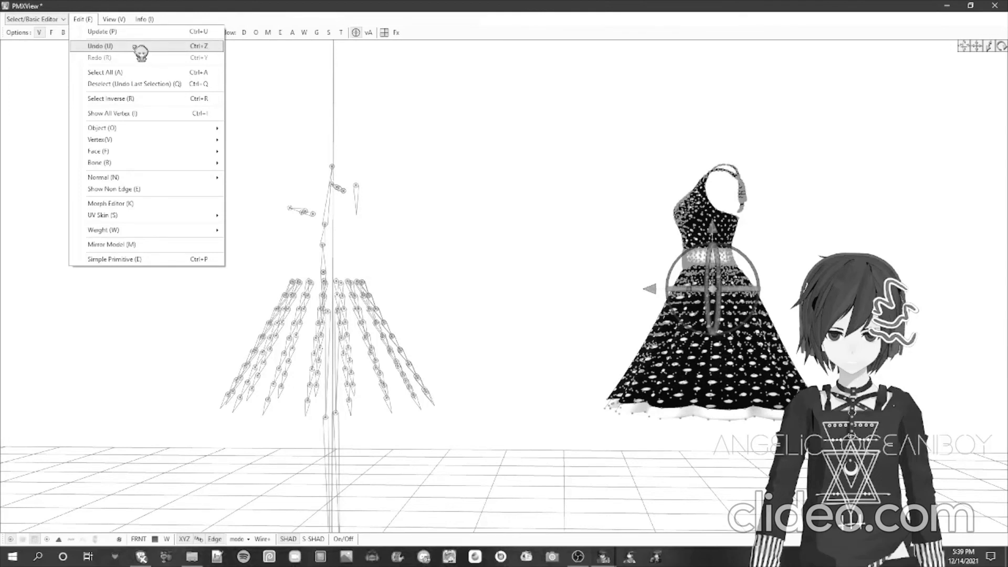
pyautogui.click(96, 46)
pyautogui.scroll(2, 248, 74)
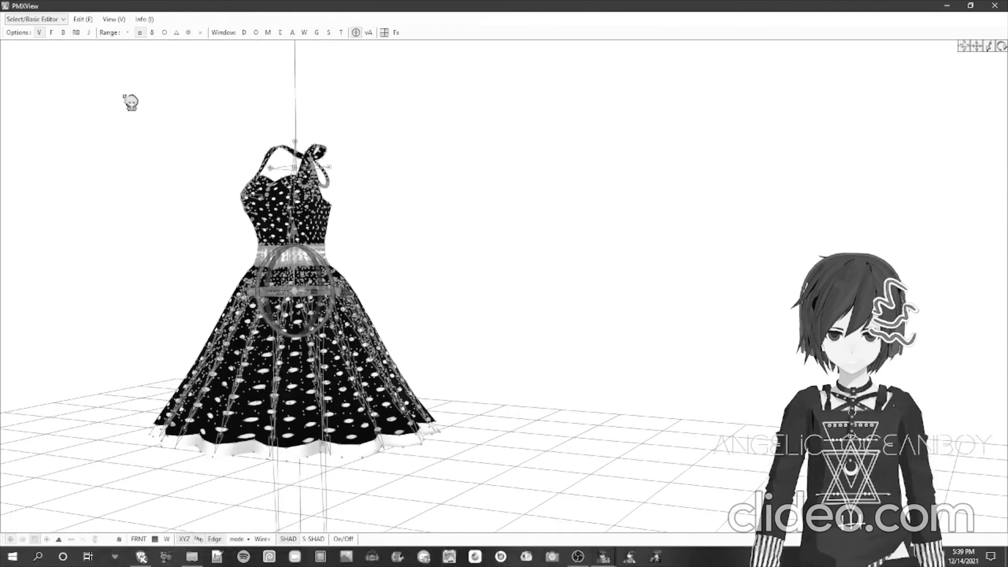
# Try out redoing and undoing the move of the dress.
pyautogui.click(82, 19)
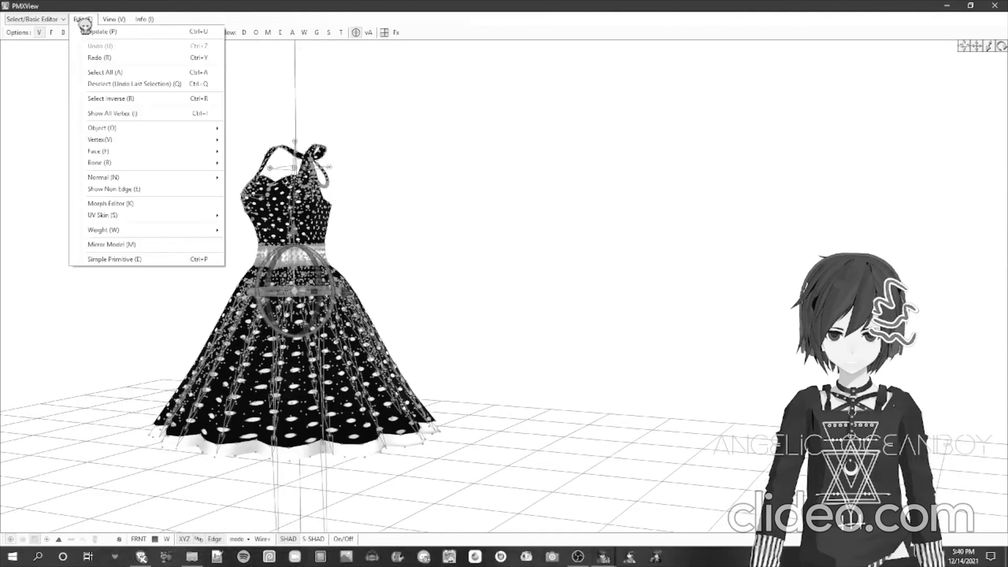
pyautogui.click(125, 59)
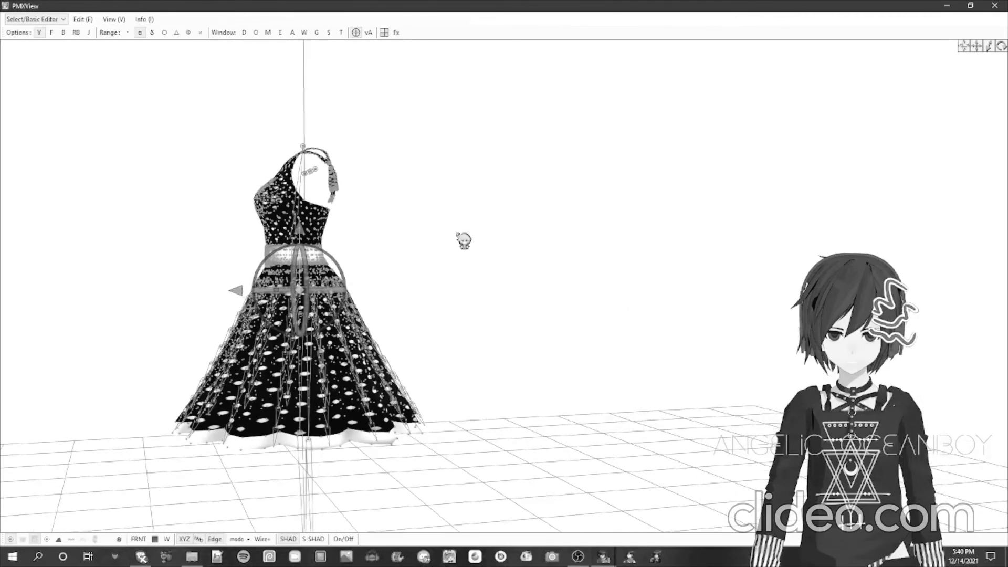
pyautogui.hotkey('ctrl', 'z')
pyautogui.hotkey('ctrl', 'y')
# Orbit away from the dress and reset the camera to its default front view.
pyautogui.moveTo(458, 234); pyautogui.dragTo(649, 438, button='right')
pyautogui.moveTo(582, 241); pyautogui.dragTo(580, 204, button='right')
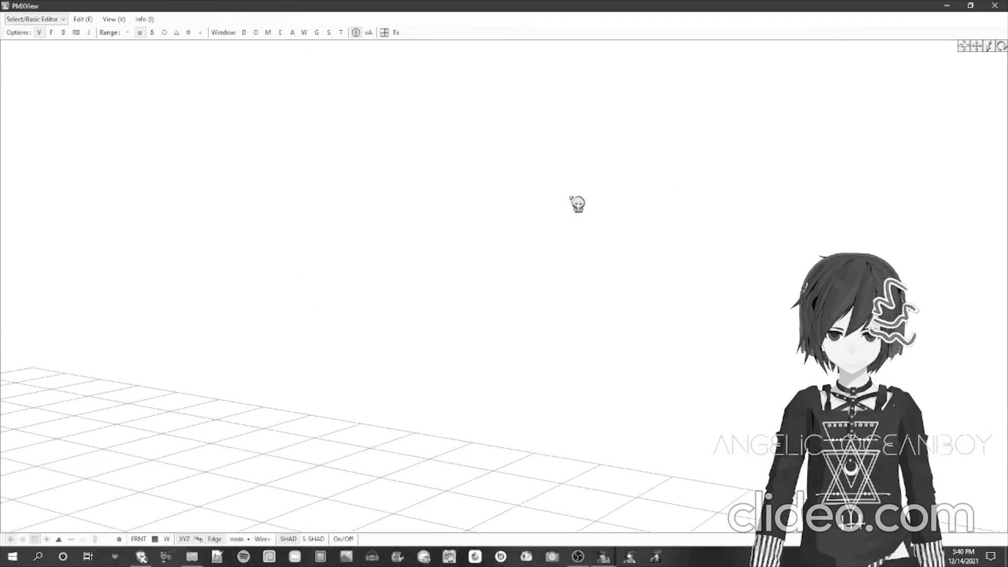
pyautogui.press('r')
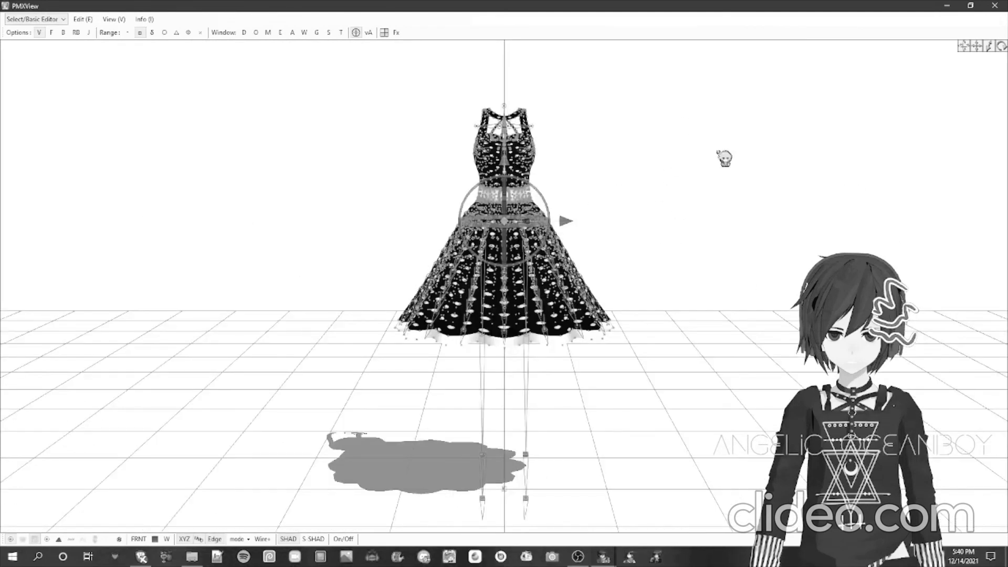
pyautogui.moveTo(711, 250); pyautogui.dragTo(675, 272, button='right')
pyautogui.press('0')
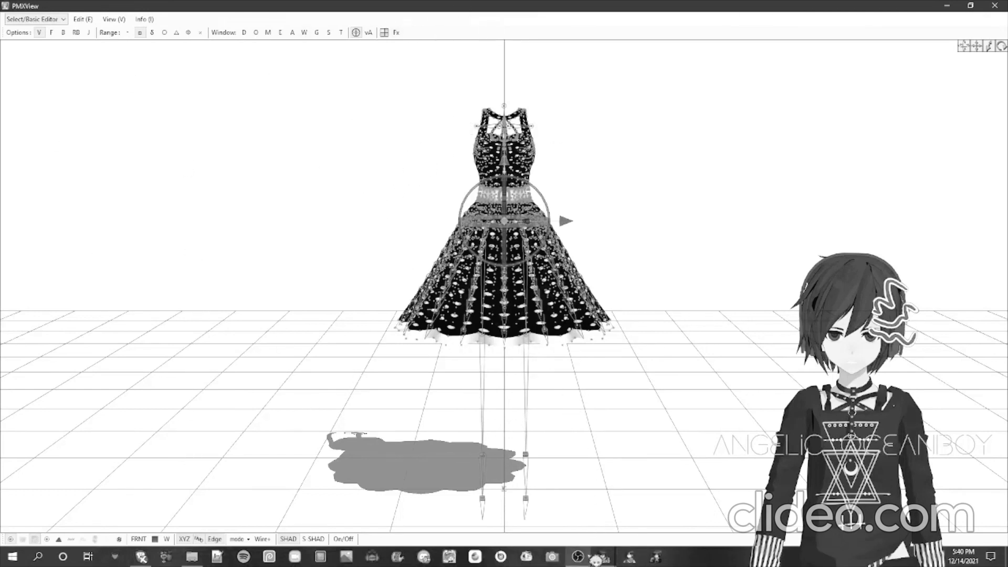
pyautogui.click(578, 557)
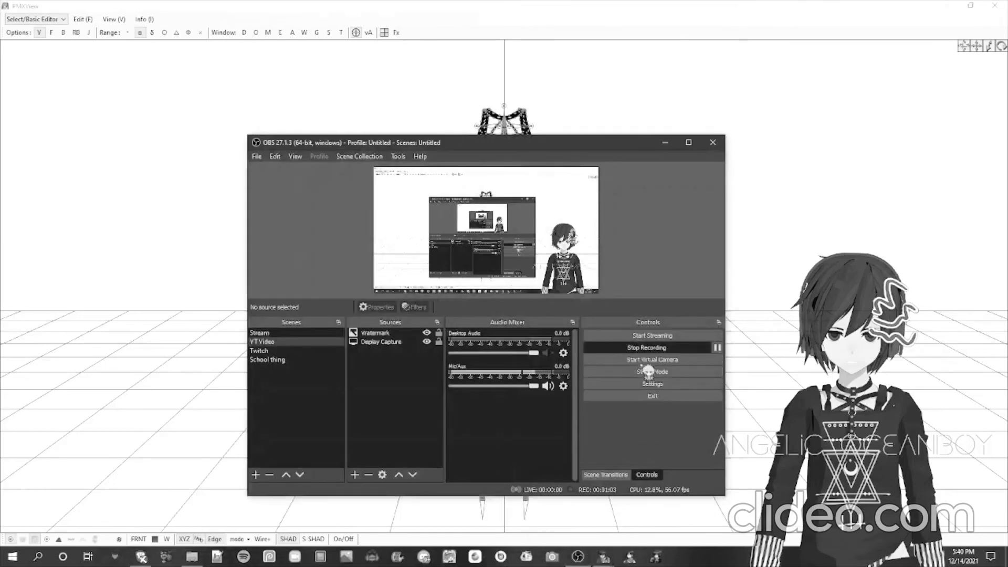